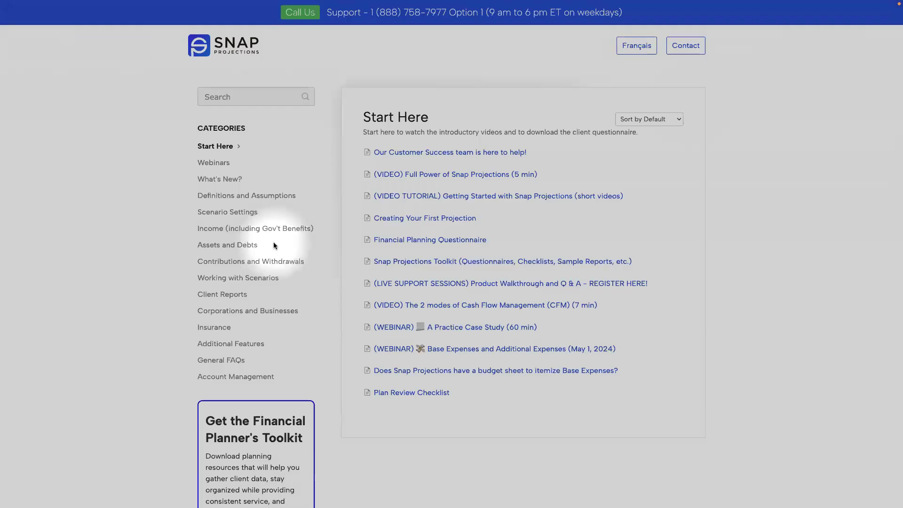
Open the Snap Projections Toolkit article and review its planning questionnaires, new plan checklist and sample reports.
{"action": "left_click", "coordinate": [420, 263]}
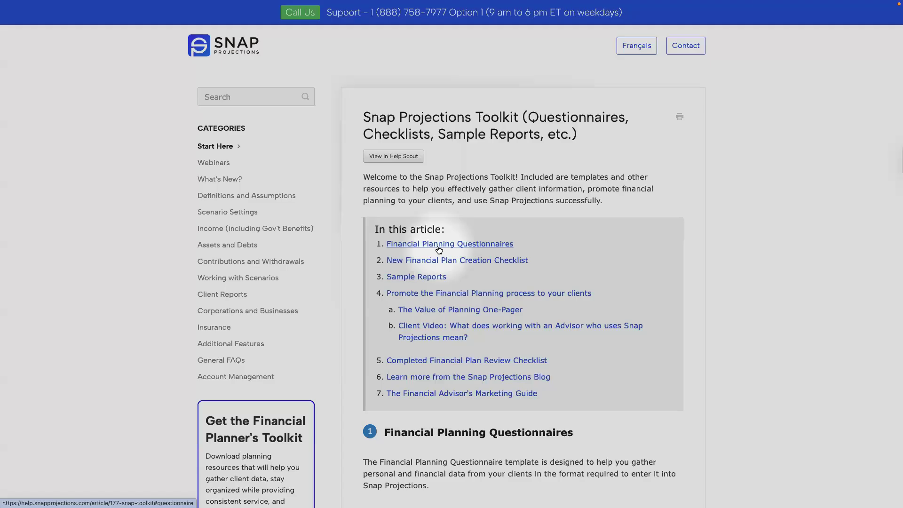
{"action": "left_click", "coordinate": [439, 244]}
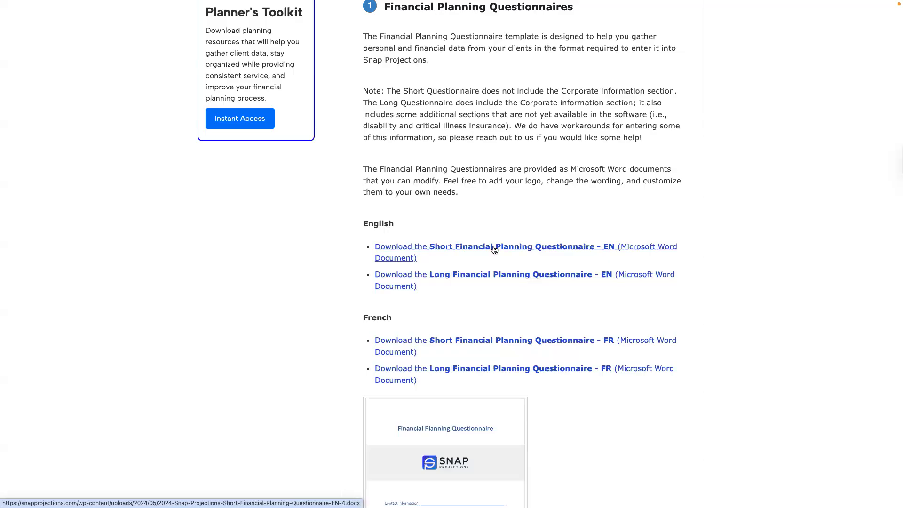
{"action": "scroll", "coordinate": [494, 249], "scroll_direction": "down", "scroll_amount": 4}
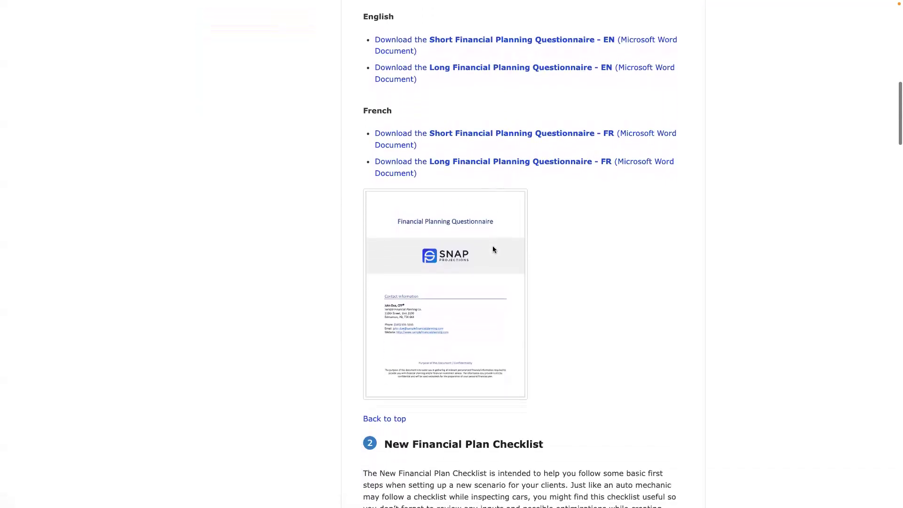
{"action": "scroll", "coordinate": [493, 246], "scroll_direction": "down", "scroll_amount": 6}
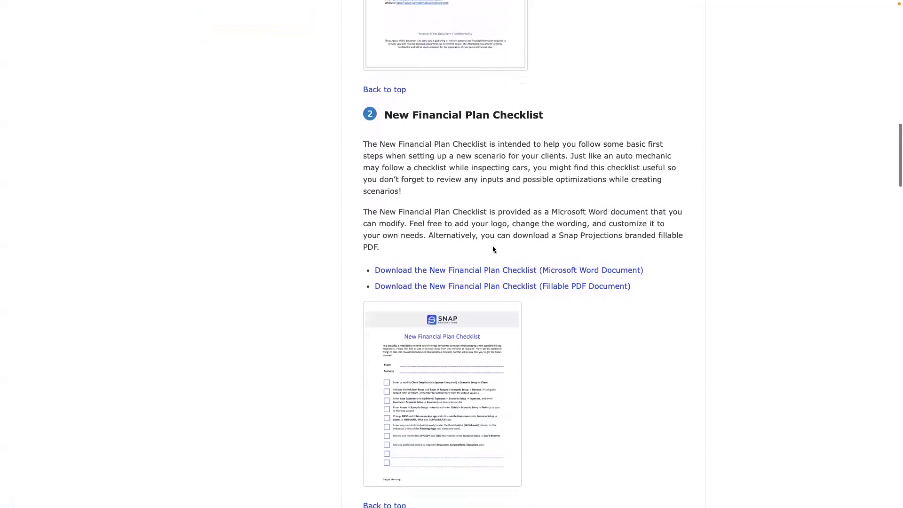
{"action": "scroll", "coordinate": [493, 250], "scroll_direction": "down", "scroll_amount": 1}
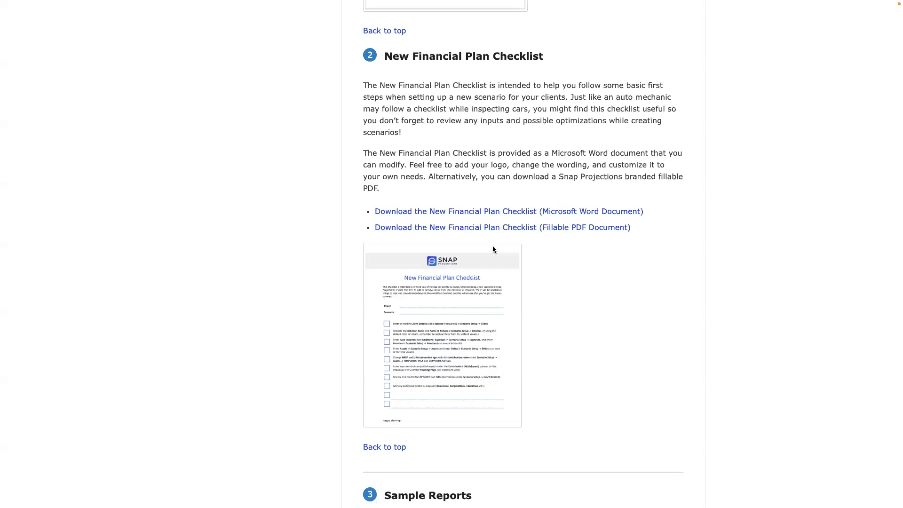
{"action": "scroll", "coordinate": [492, 249], "scroll_direction": "down", "scroll_amount": 7}
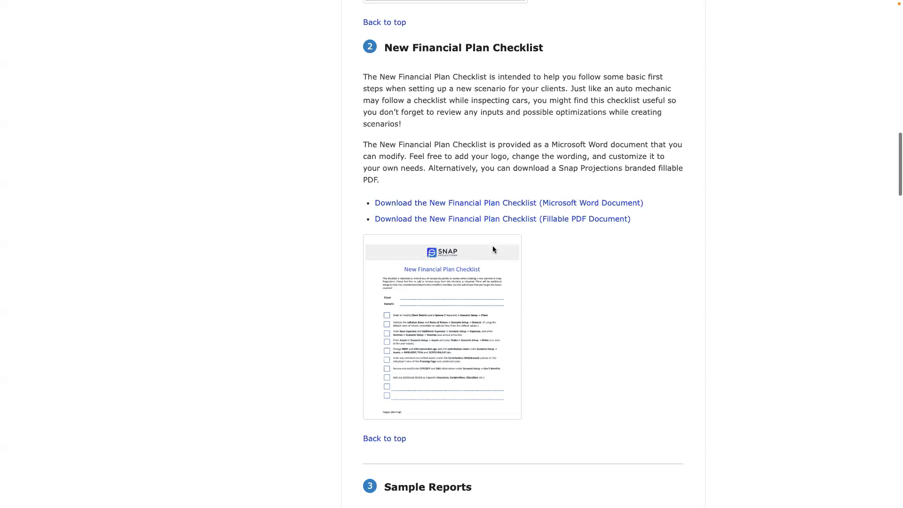
{"action": "scroll", "coordinate": [492, 246], "scroll_direction": "down", "scroll_amount": 3}
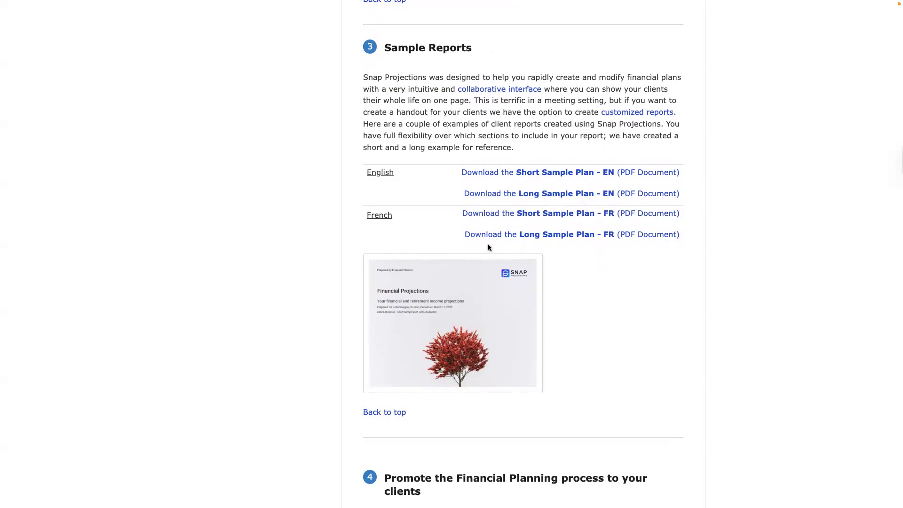
Switch to the Clients page of the Snap Projections web app.
{"action": "mouse_move", "coordinate": [287, 4]}
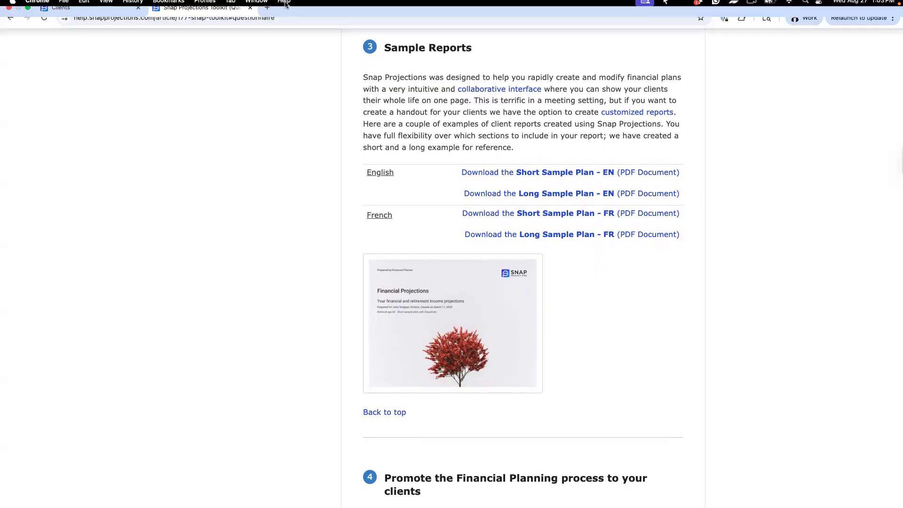
{"action": "left_click", "coordinate": [110, 24]}
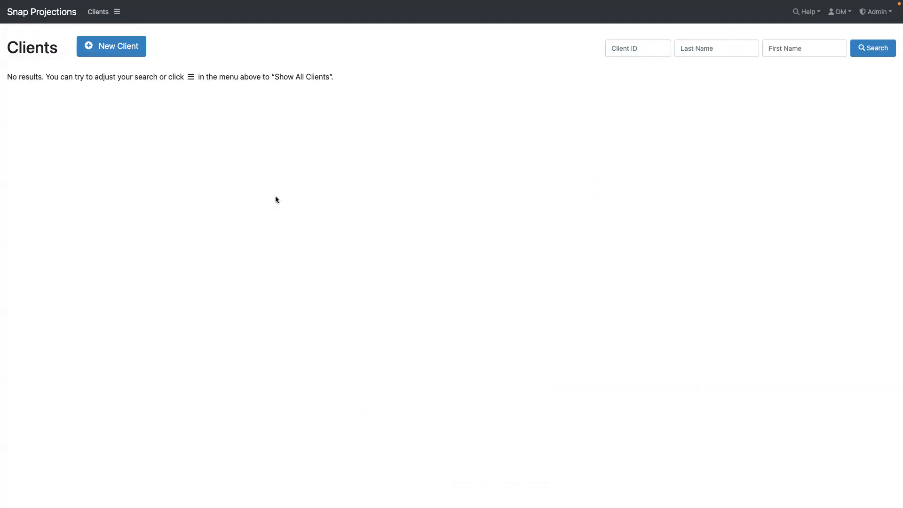
{"action": "key", "text": "F1"}
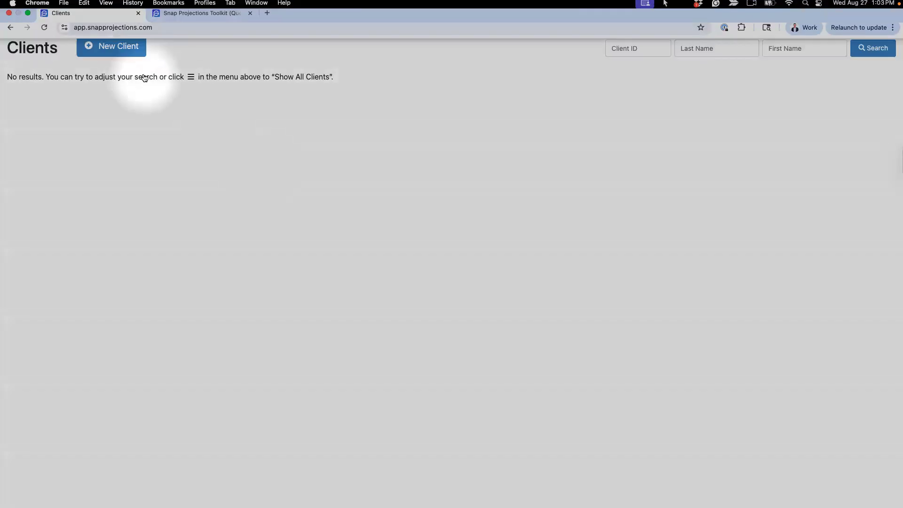
Turn on the display of all clients and turn it off again.
{"action": "left_click", "coordinate": [117, 13]}
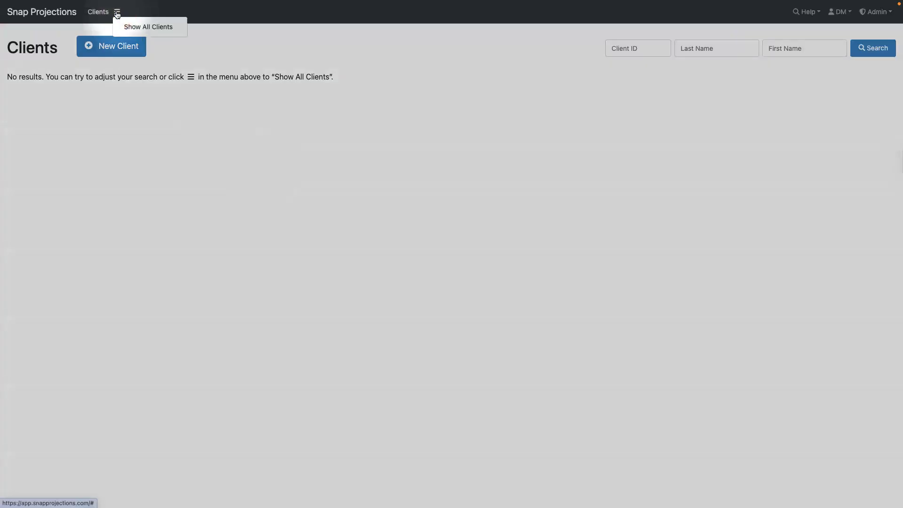
{"action": "left_click", "coordinate": [148, 28]}
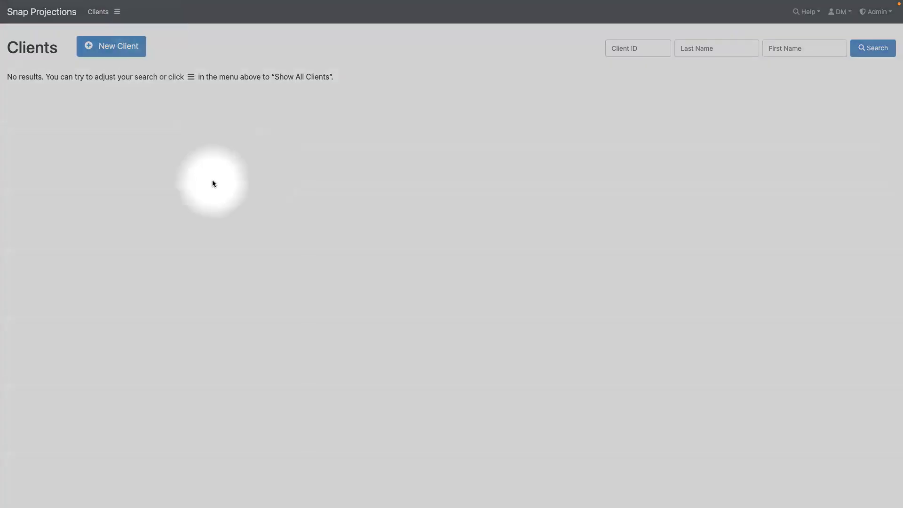
{"action": "left_click", "coordinate": [117, 11]}
{"action": "left_click", "coordinate": [135, 27]}
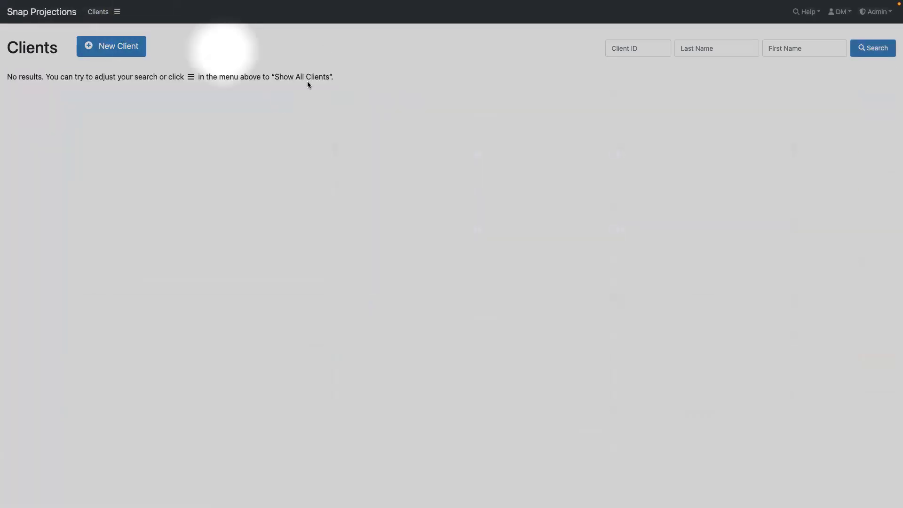
Search the clients by the client's last name and open the first matching client's scenario.
{"action": "left_click", "coordinate": [694, 49]}
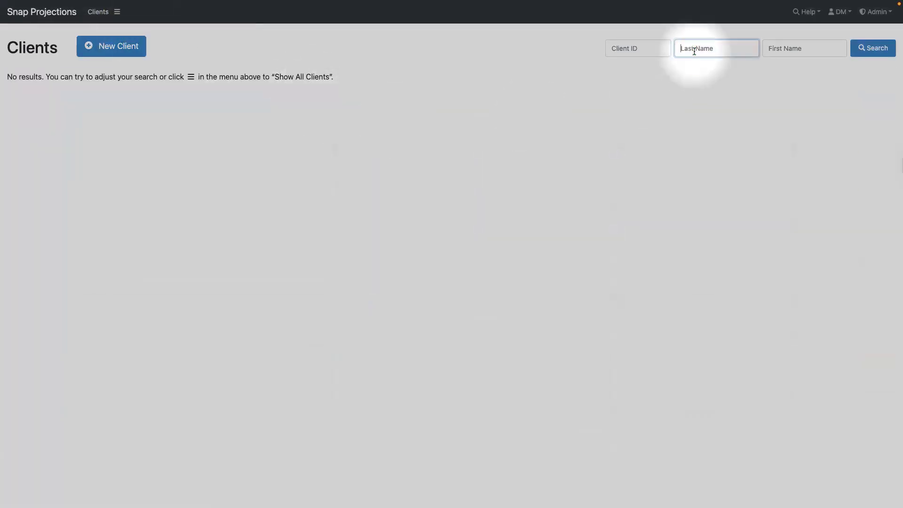
{"action": "type", "text": "smith"}
{"action": "left_click", "coordinate": [871, 47]}
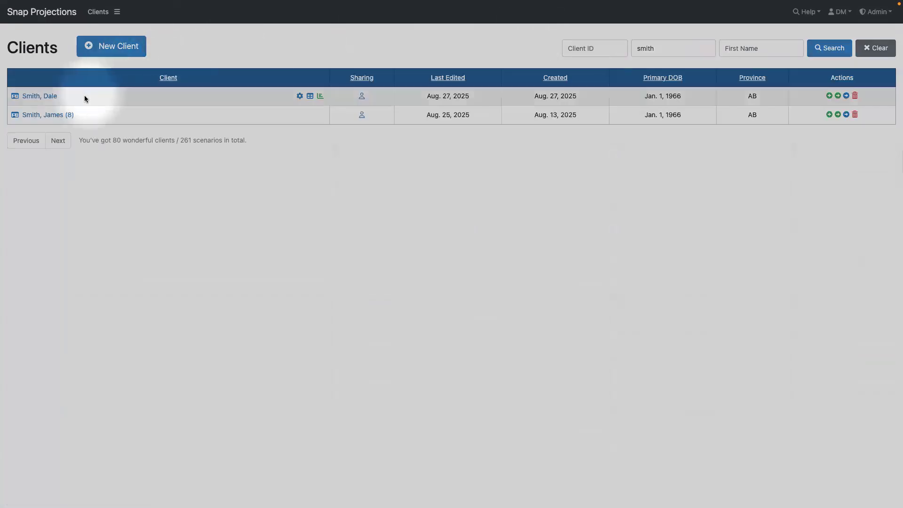
{"action": "left_click", "coordinate": [44, 94]}
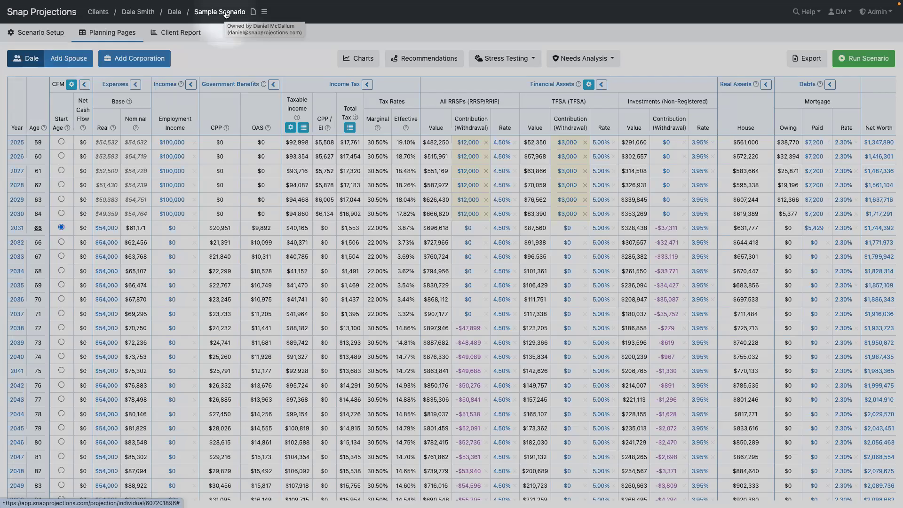
Rename the open scenario to "Base" and save the new name.
{"action": "left_click", "coordinate": [225, 13]}
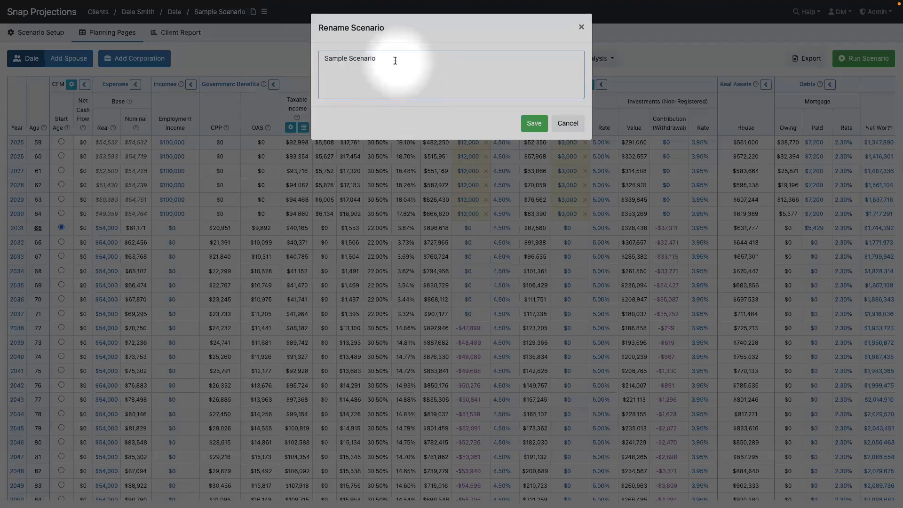
{"action": "left_click_drag", "start_coordinate": [395, 60], "coordinate": [317, 53]}
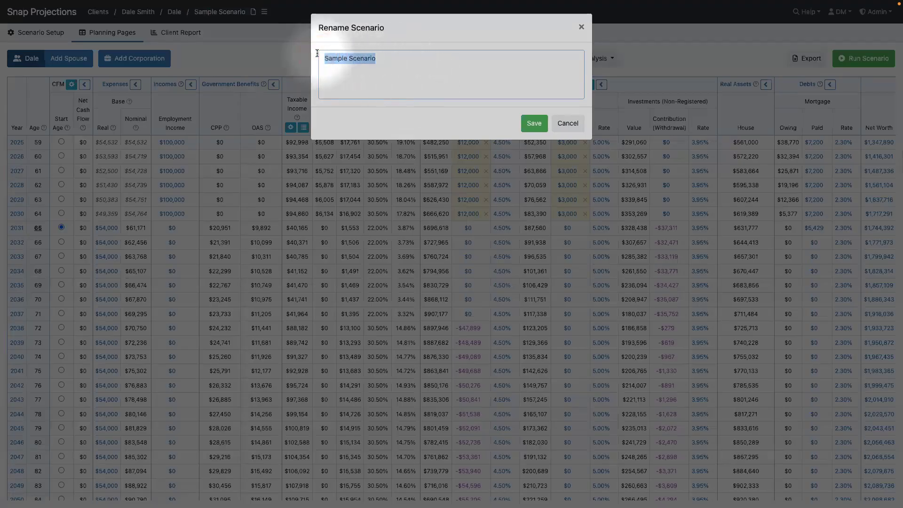
{"action": "type", "text": "Base"}
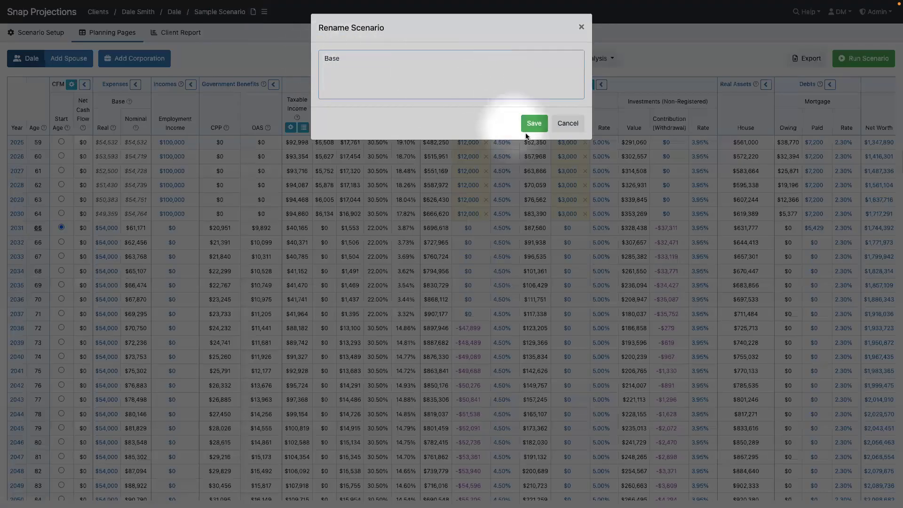
{"action": "left_click", "coordinate": [532, 124]}
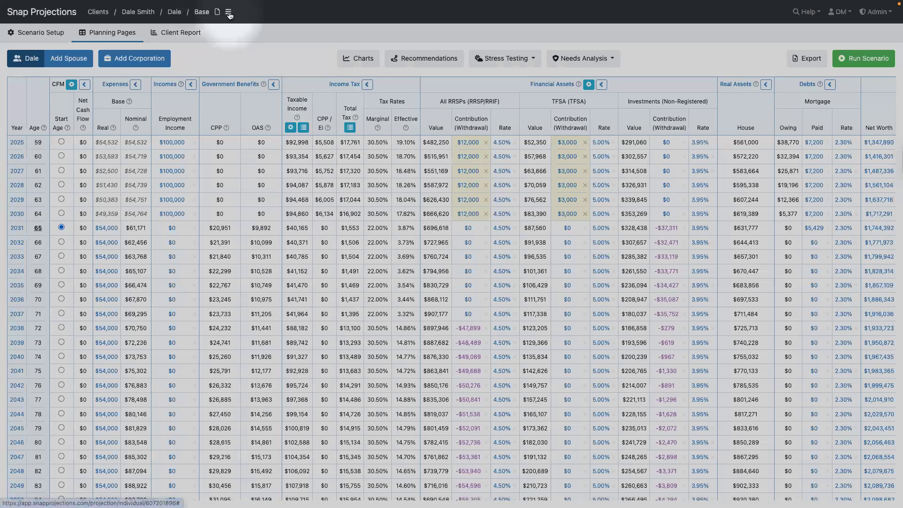
{"action": "left_click", "coordinate": [228, 12]}
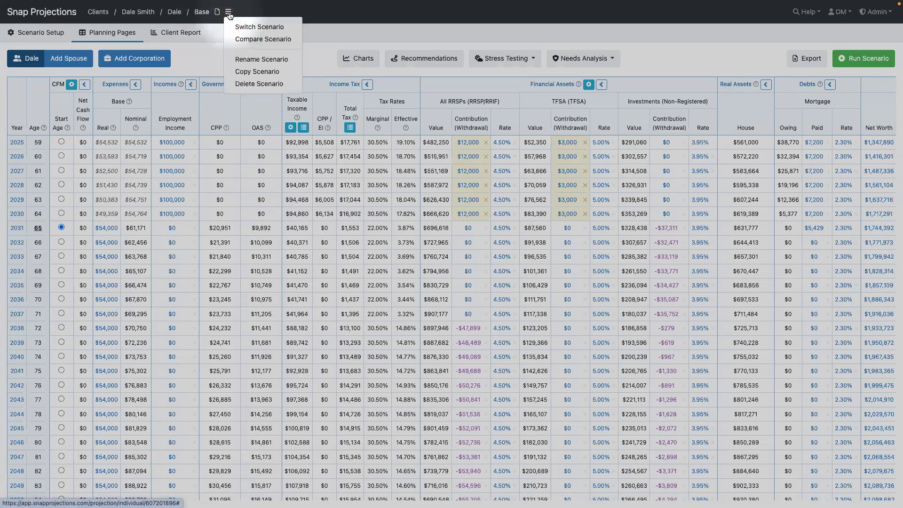
{"action": "left_click", "coordinate": [261, 60]}
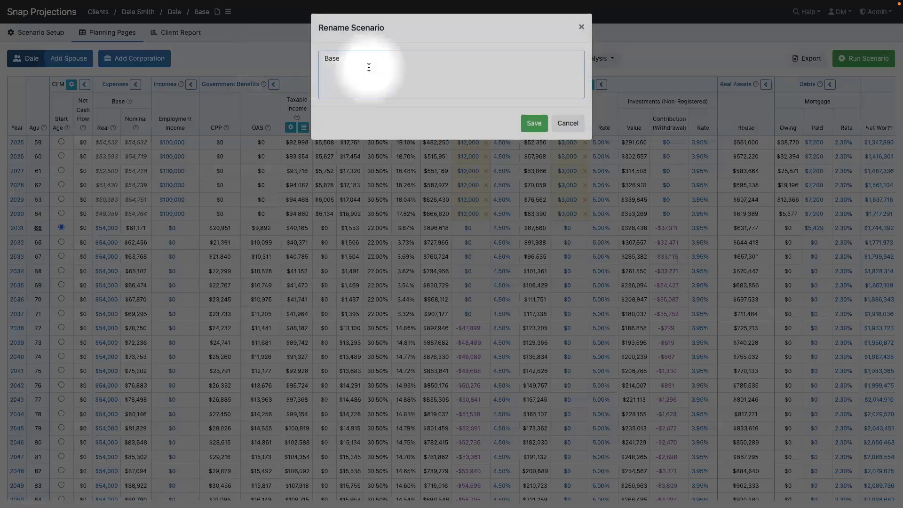
{"action": "left_click", "coordinate": [568, 124]}
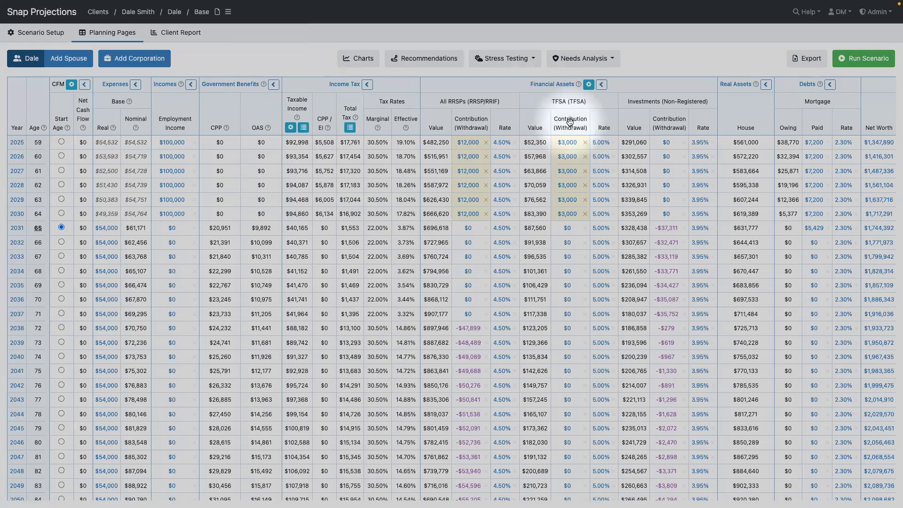
Open the Assets section of the scenario setup for the client.
{"action": "left_click", "coordinate": [548, 87]}
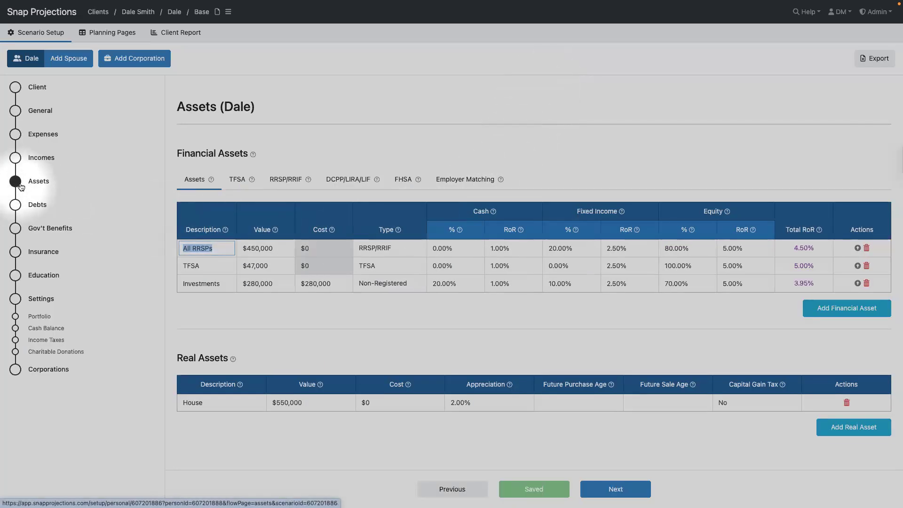
{"action": "left_click", "coordinate": [102, 37]}
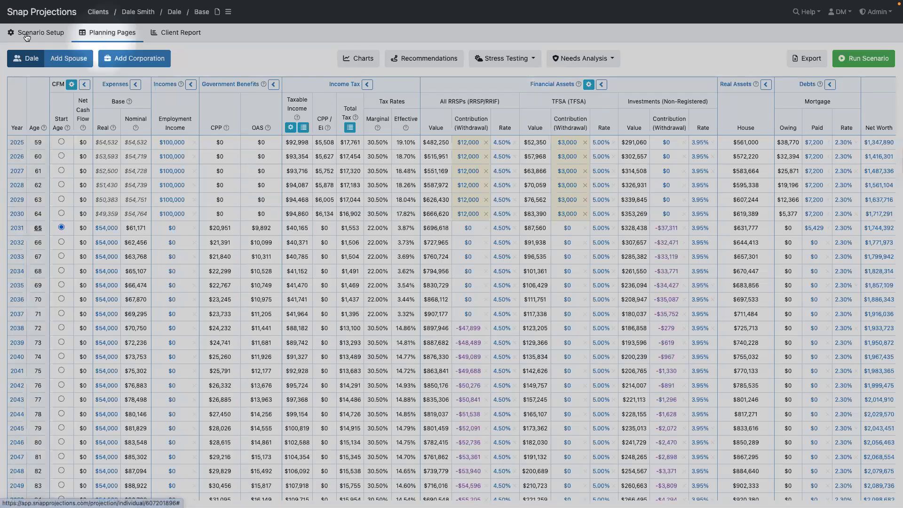
{"action": "left_click", "coordinate": [26, 35]}
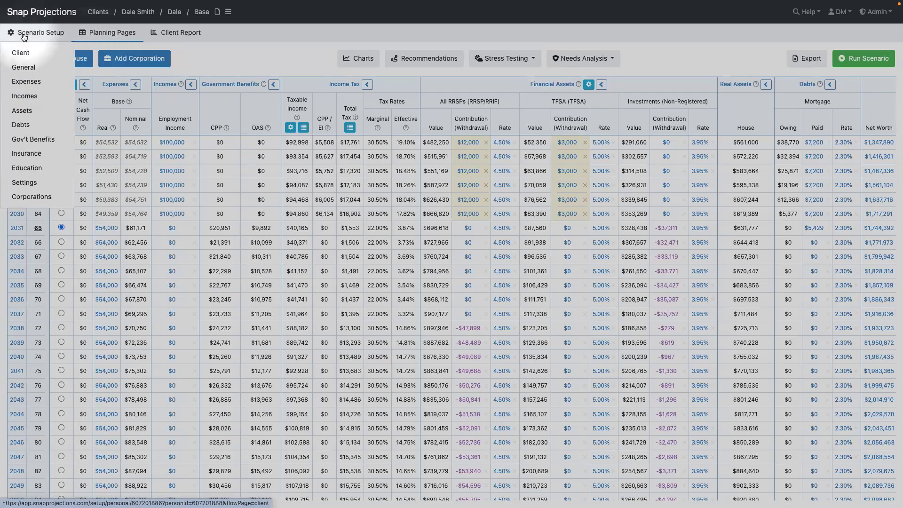
{"action": "left_click", "coordinate": [23, 111]}
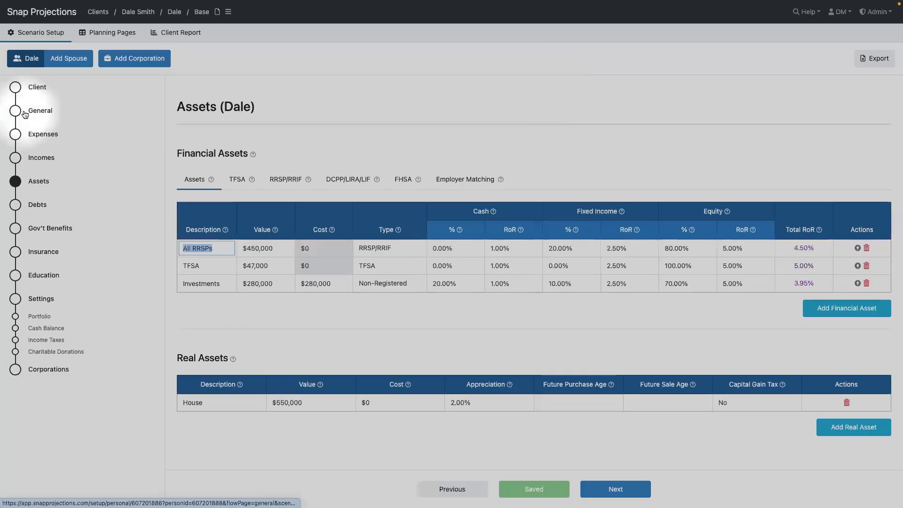
{"action": "left_click", "coordinate": [31, 113]}
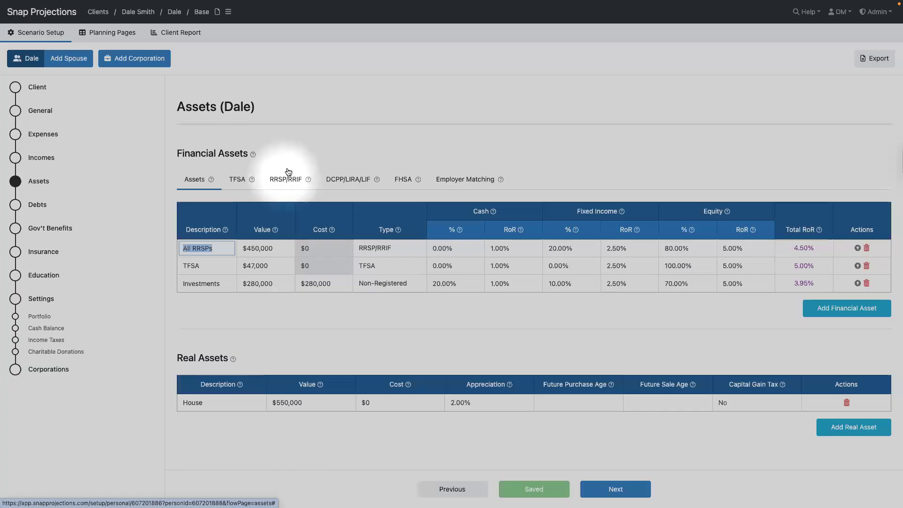
Review the TFSA, RRSP/RRIF and Employer Matching settings of the client's financial assets.
{"action": "left_click", "coordinate": [241, 183]}
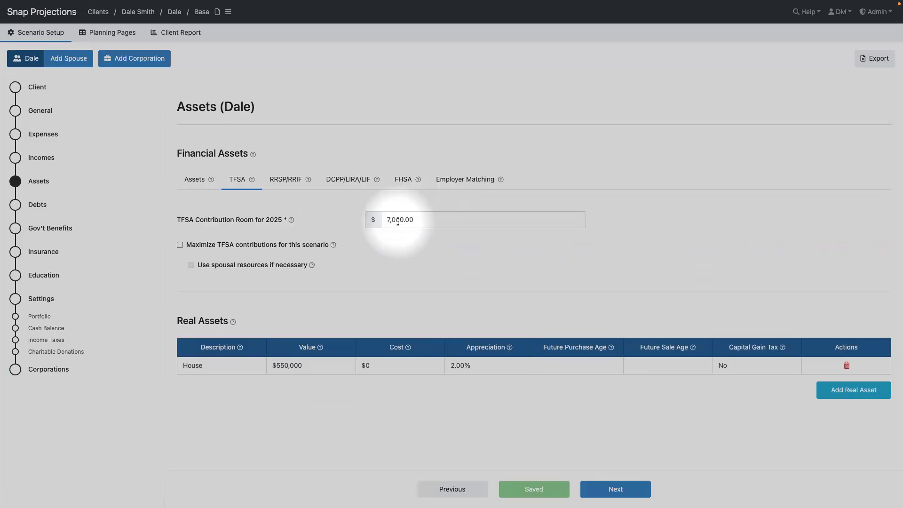
{"action": "left_click", "coordinate": [288, 181]}
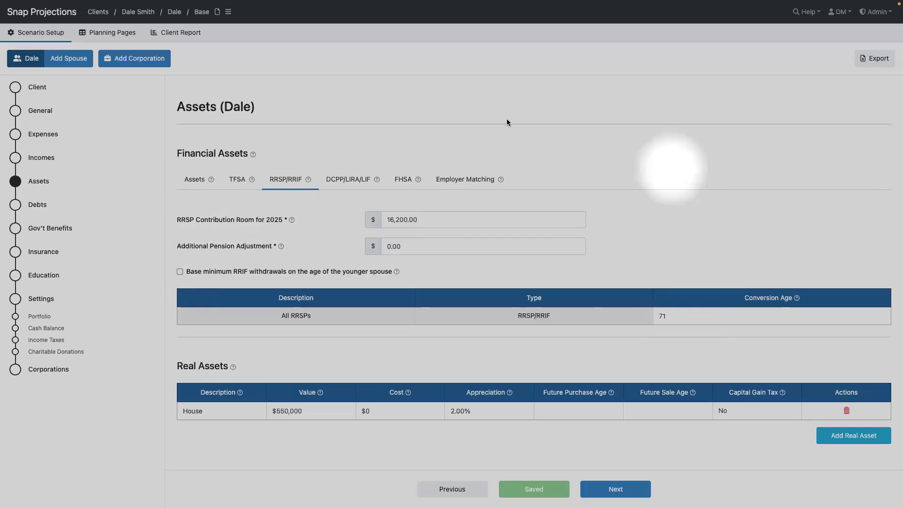
{"action": "left_click", "coordinate": [472, 183]}
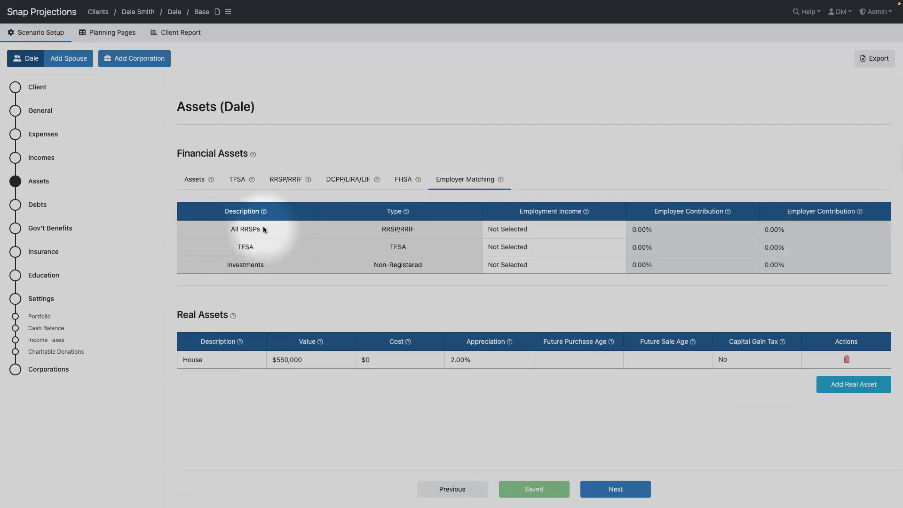
Link employer matching for All RRSPs to Employment Income, and reset it to Not Selected.
{"action": "left_click", "coordinate": [540, 229]}
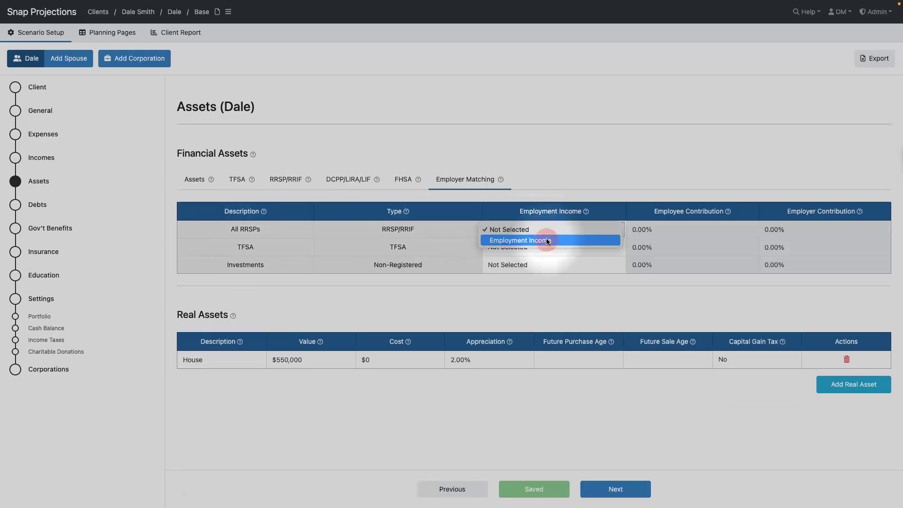
{"action": "left_click", "coordinate": [548, 241]}
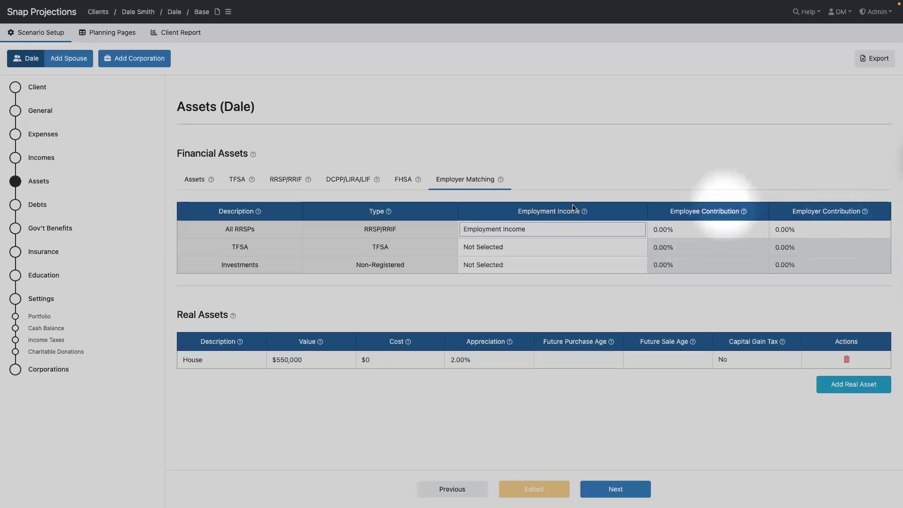
{"action": "left_click", "coordinate": [543, 230]}
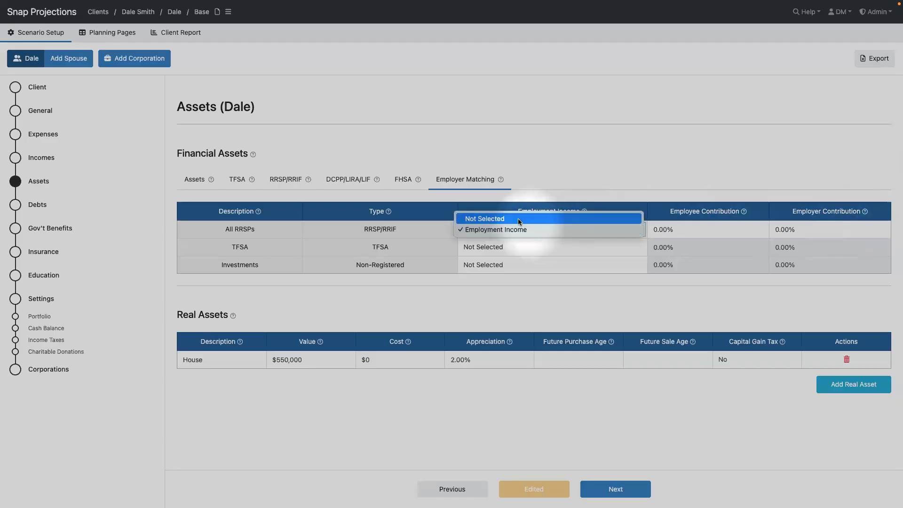
{"action": "left_click", "coordinate": [519, 220]}
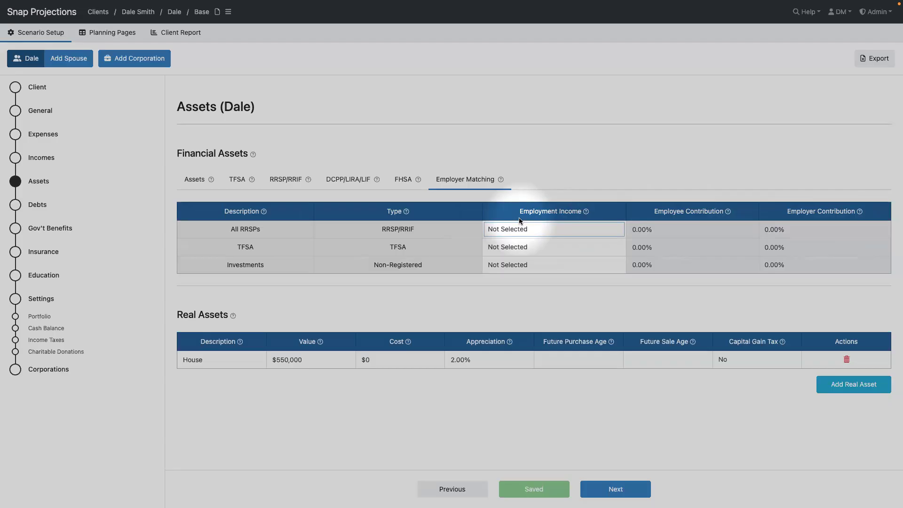
Review the TFSA contribution room in the asset setup and in the planning table for ages 64 and 59.
{"action": "left_click", "coordinate": [240, 185]}
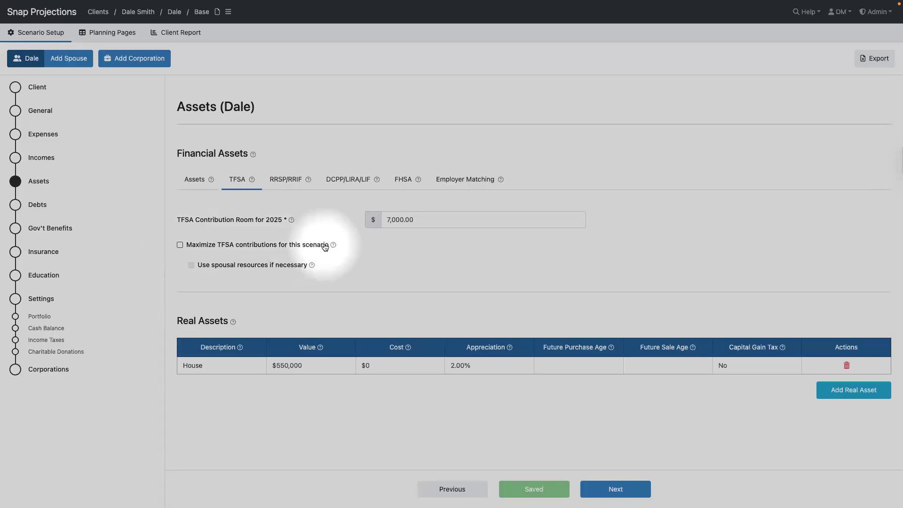
{"action": "mouse_move", "coordinate": [334, 247]}
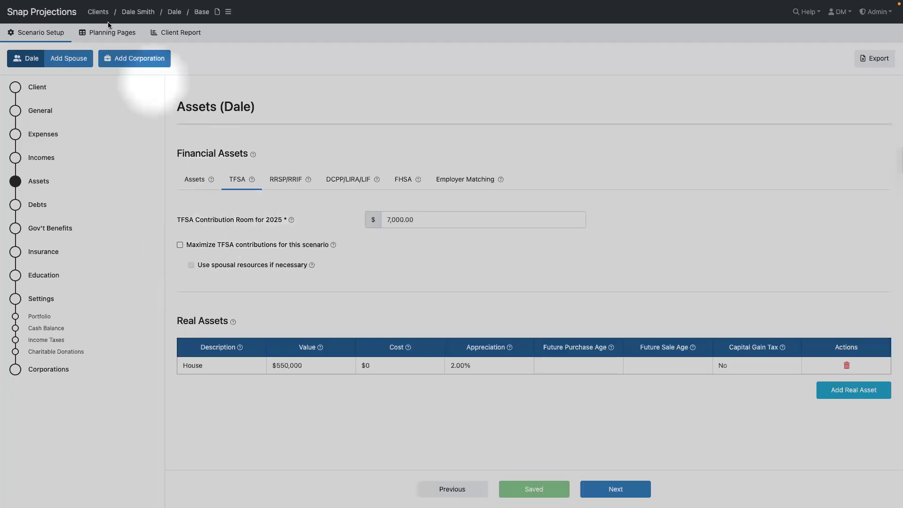
{"action": "left_click", "coordinate": [113, 32]}
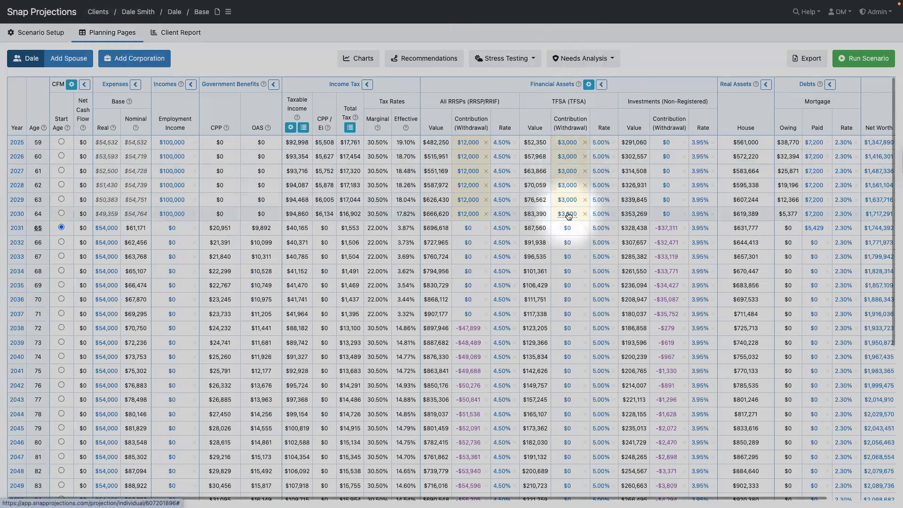
{"action": "mouse_move", "coordinate": [568, 215]}
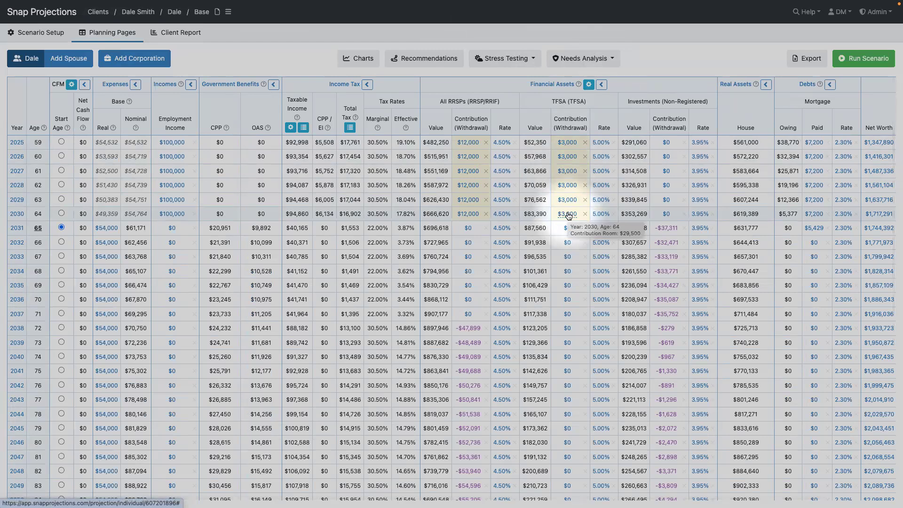
{"action": "mouse_move", "coordinate": [568, 145]}
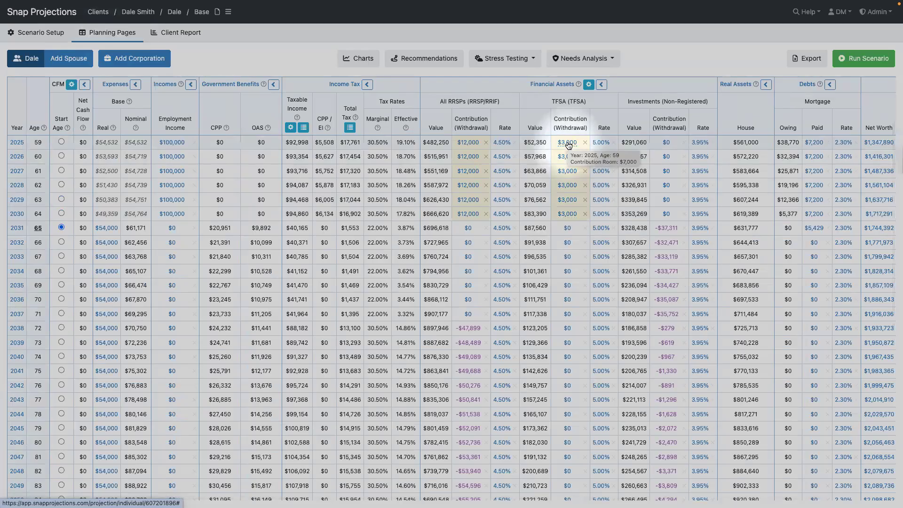
Set the 2025 TFSA contribution to $15,000 and copy it down to age 64.
{"action": "left_click", "coordinate": [568, 143]}
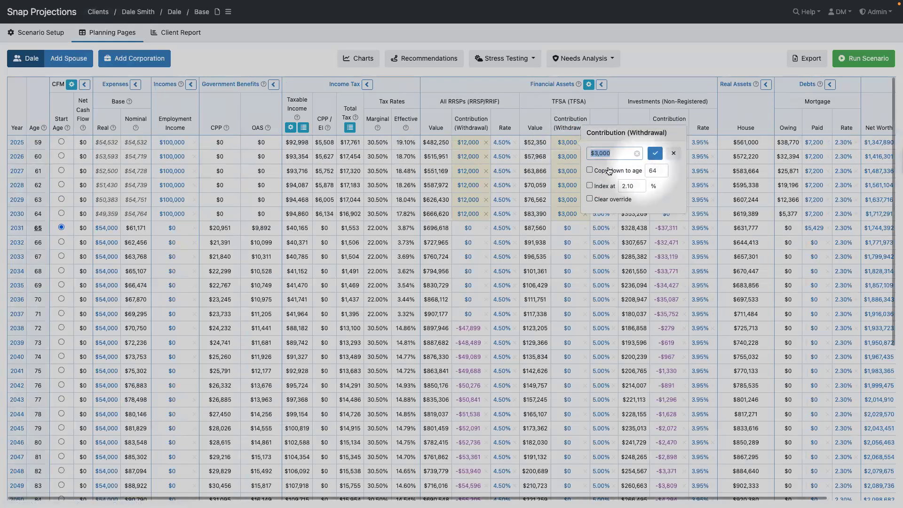
{"action": "left_click", "coordinate": [590, 172]}
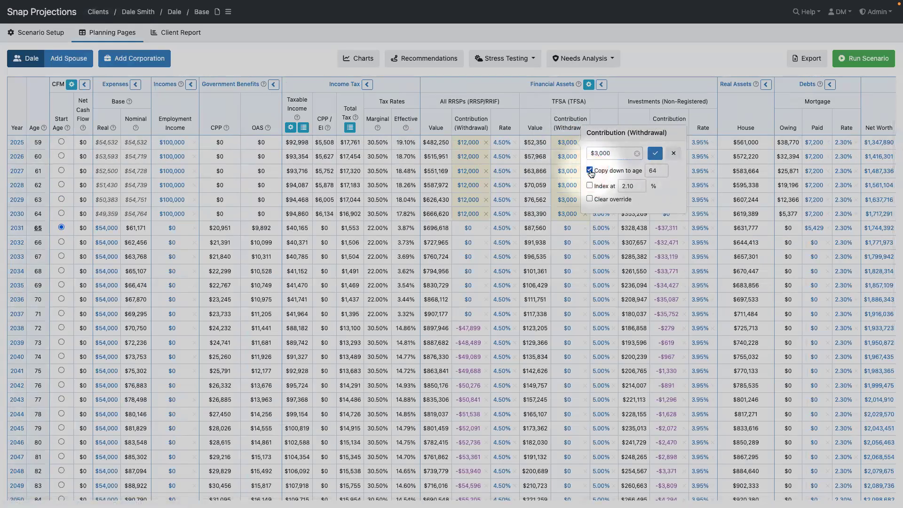
{"action": "left_click", "coordinate": [616, 154]}
{"action": "type", "text": "15000"}
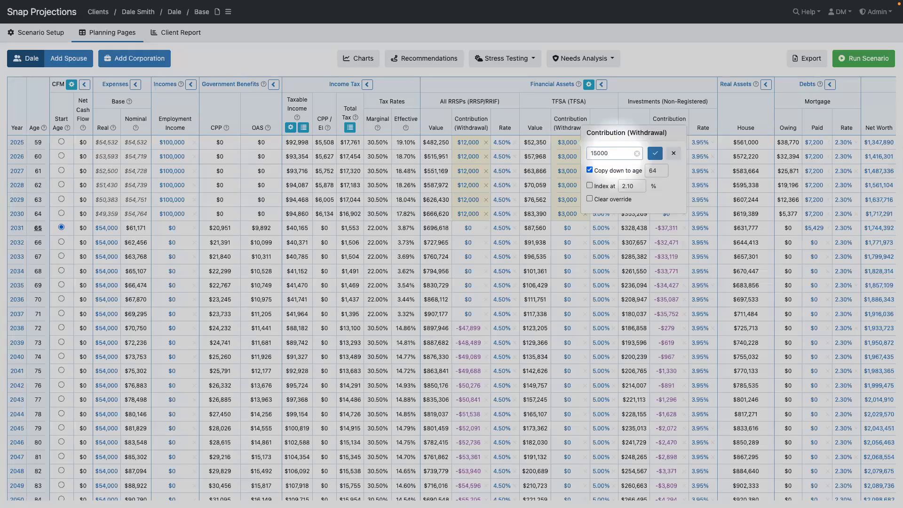
{"action": "left_click", "coordinate": [655, 154]}
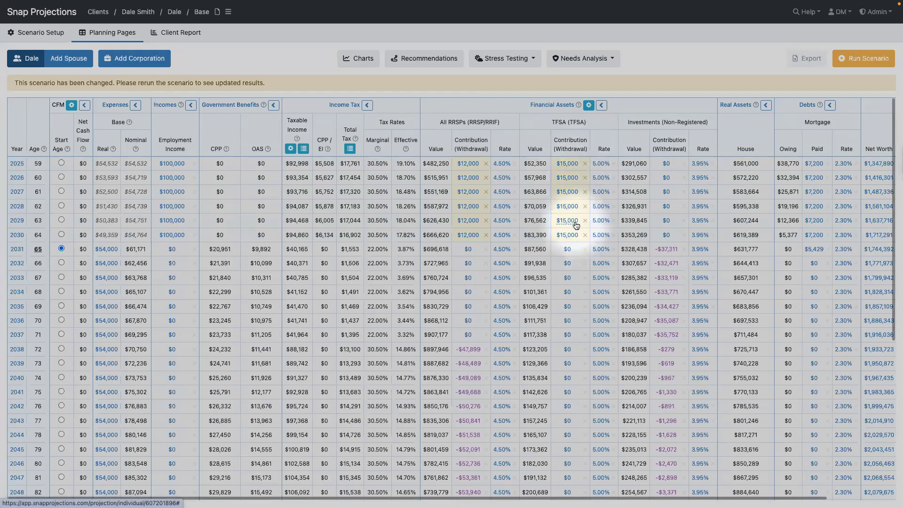
Rerun the scenario and check the yearly TFSA contributions against the contribution room from 2025 to 2030.
{"action": "left_click", "coordinate": [570, 168]}
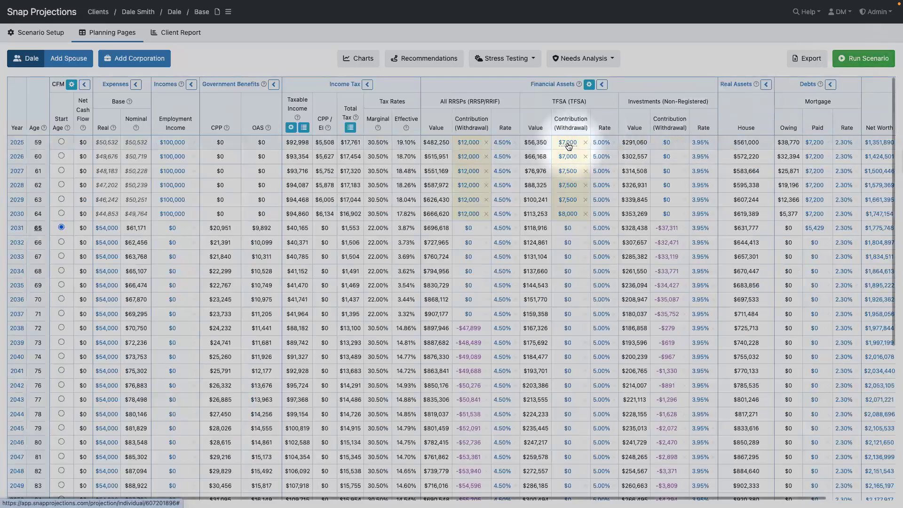
{"action": "mouse_move", "coordinate": [568, 147]}
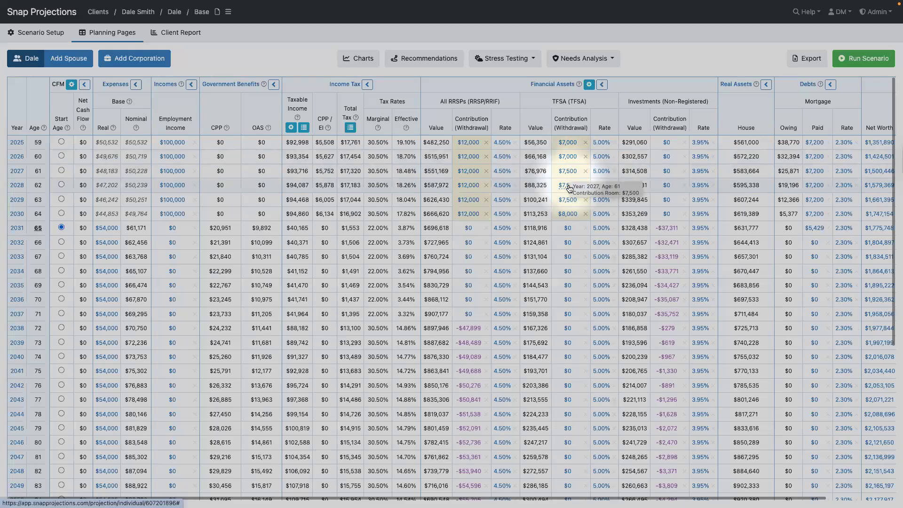
{"action": "mouse_move", "coordinate": [570, 188]}
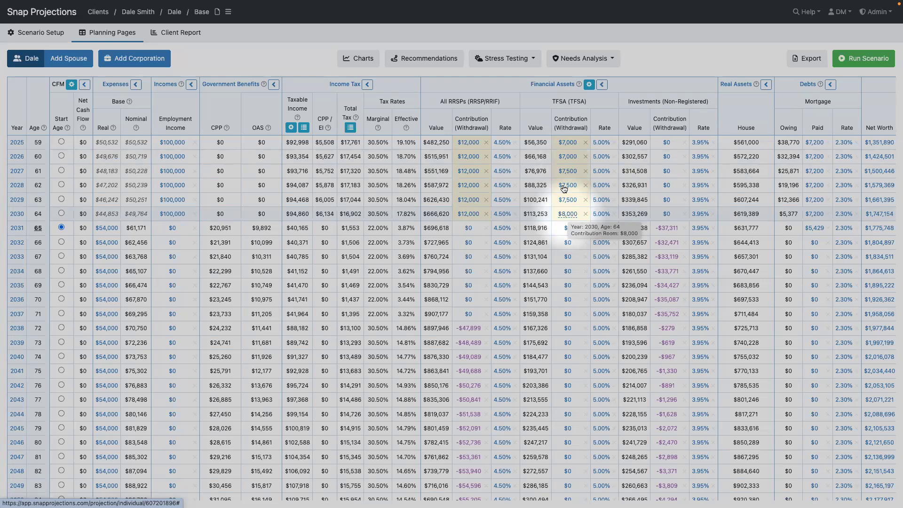
Set the 2025 TFSA contribution to $3,000, copy it down to age 64, and rerun the scenario.
{"action": "left_click", "coordinate": [568, 142]}
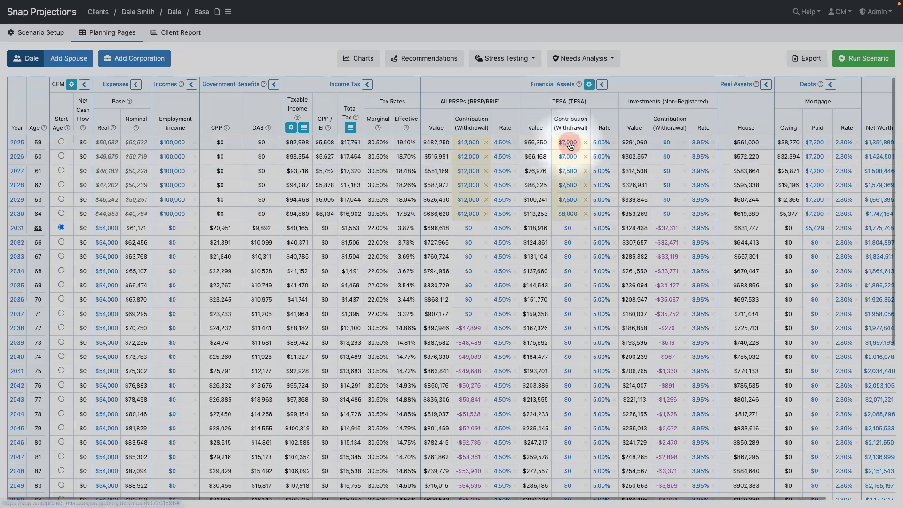
{"action": "left_click", "coordinate": [568, 143]}
{"action": "type", "text": "3,000"}
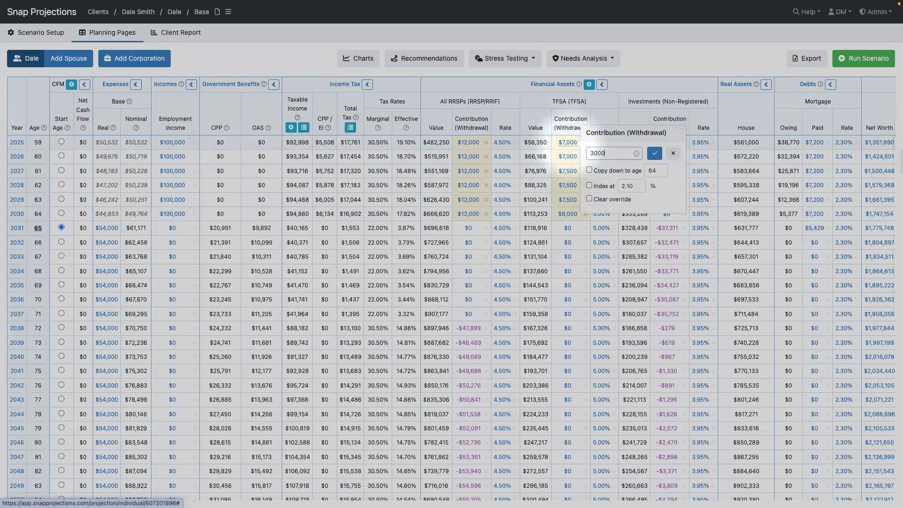
{"action": "left_click", "coordinate": [590, 170]}
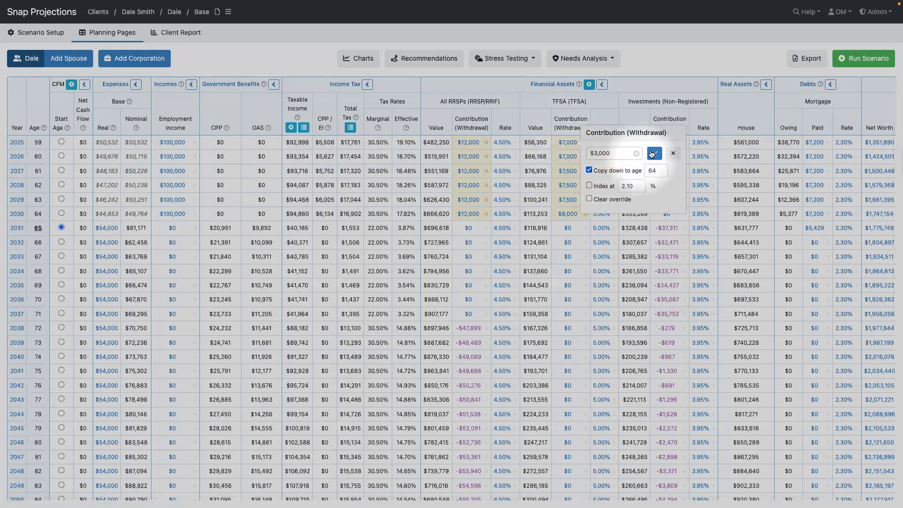
{"action": "left_click", "coordinate": [655, 153]}
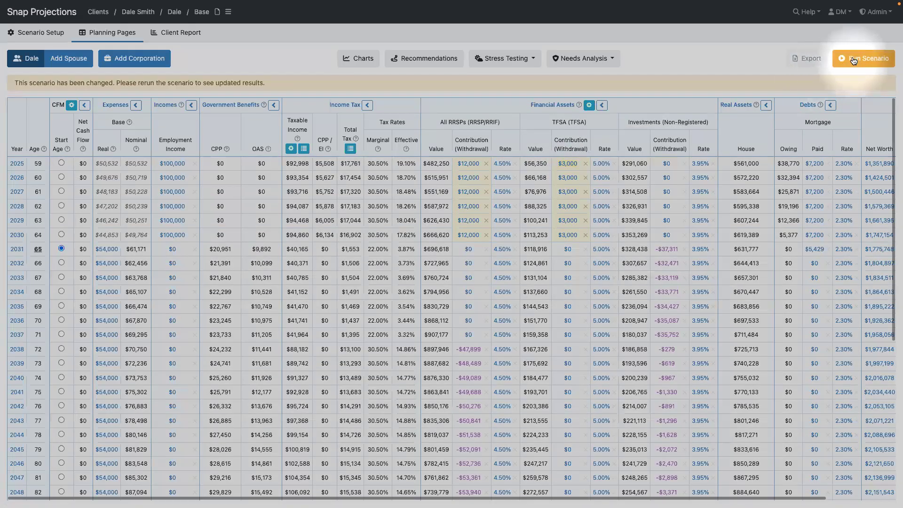
{"action": "left_click", "coordinate": [852, 58]}
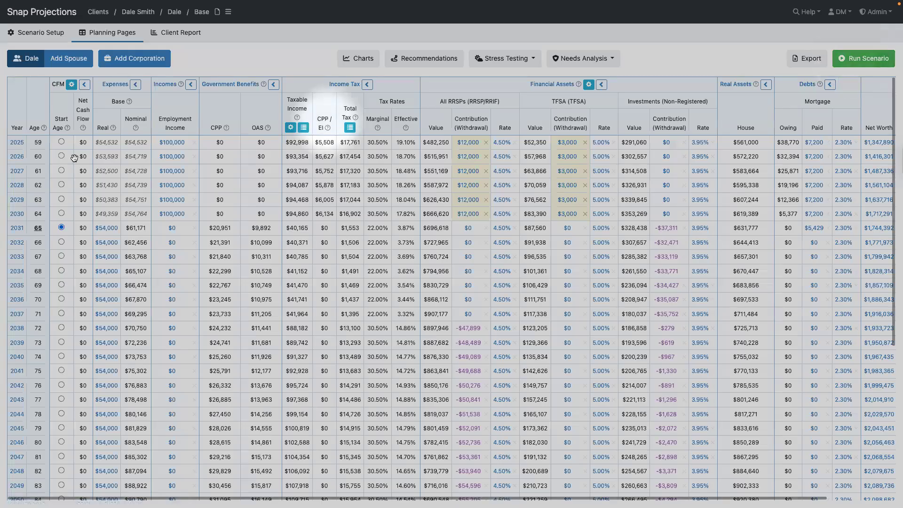
Open the client's expenses setup from the planning table and add two additional expense rows.
{"action": "left_click", "coordinate": [116, 88]}
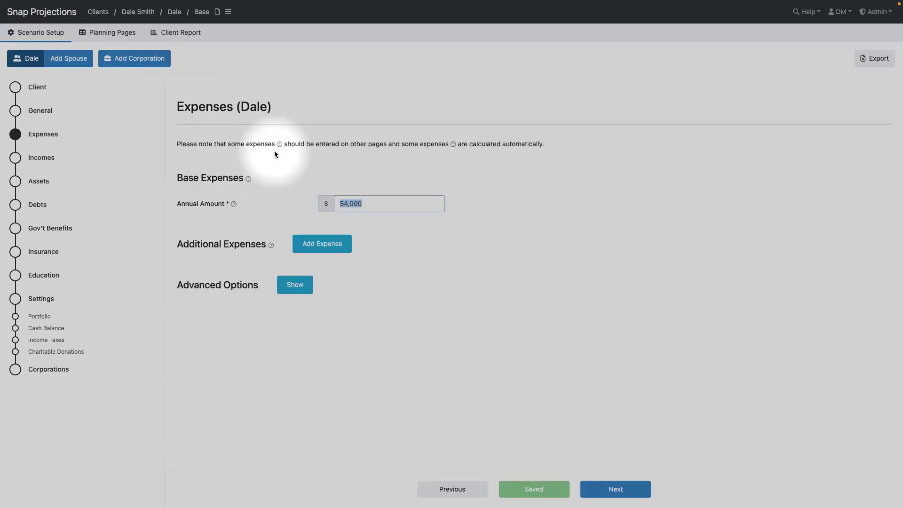
{"action": "mouse_move", "coordinate": [249, 179]}
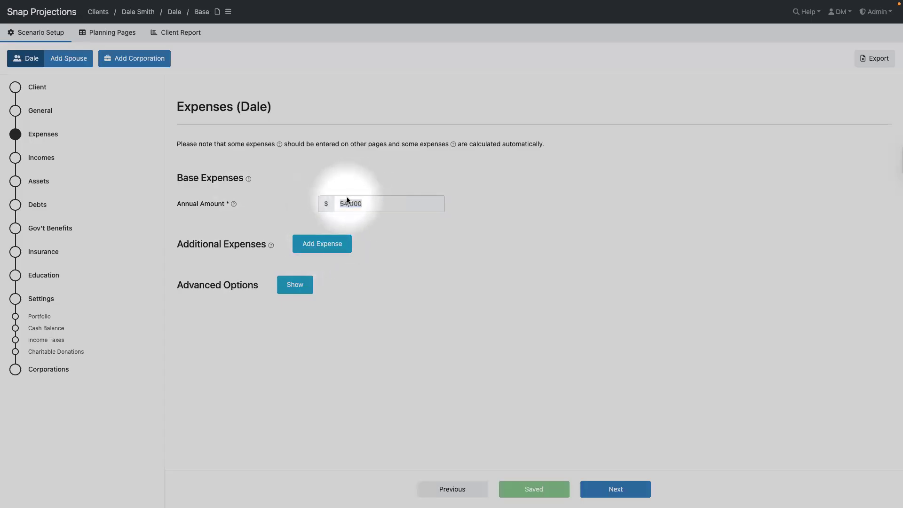
{"action": "left_click", "coordinate": [318, 246]}
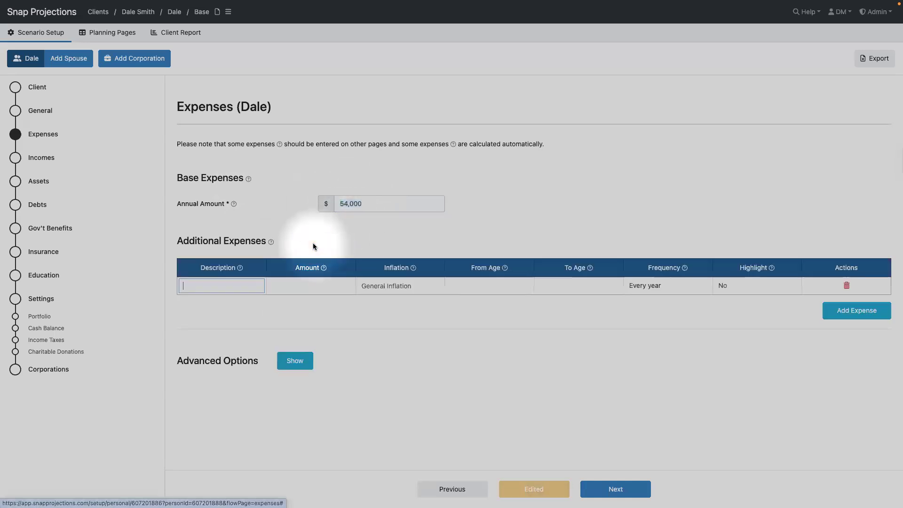
{"action": "left_click", "coordinate": [845, 313]}
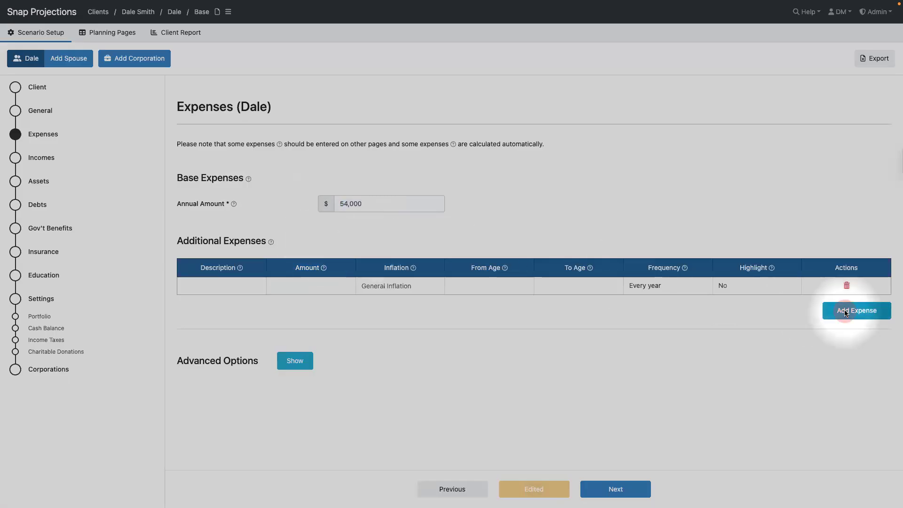
Fill in the first additional expense as "Renovation Expense" with an amount of $15,000, from age 65 to age 65.
{"action": "left_click", "coordinate": [219, 283]}
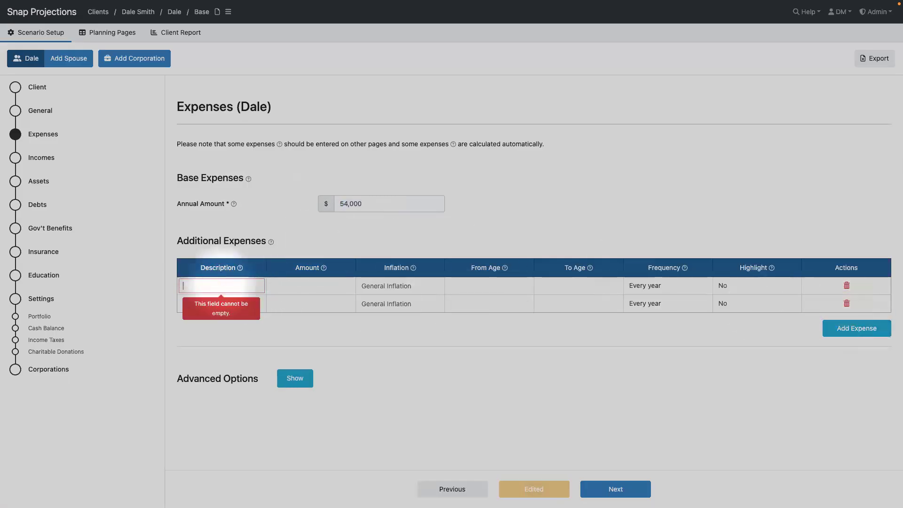
{"action": "type", "text": "Renovation Expense"}
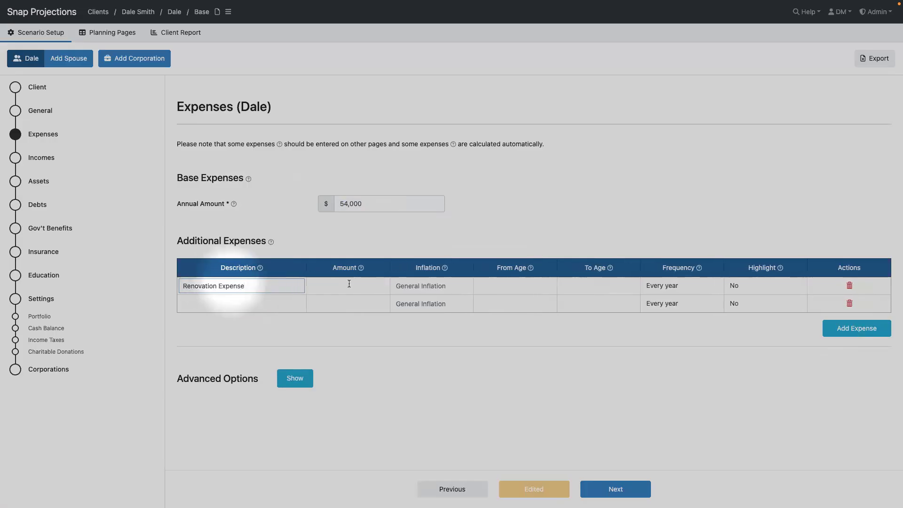
{"action": "left_click", "coordinate": [352, 284]}
{"action": "type", "text": "15000"}
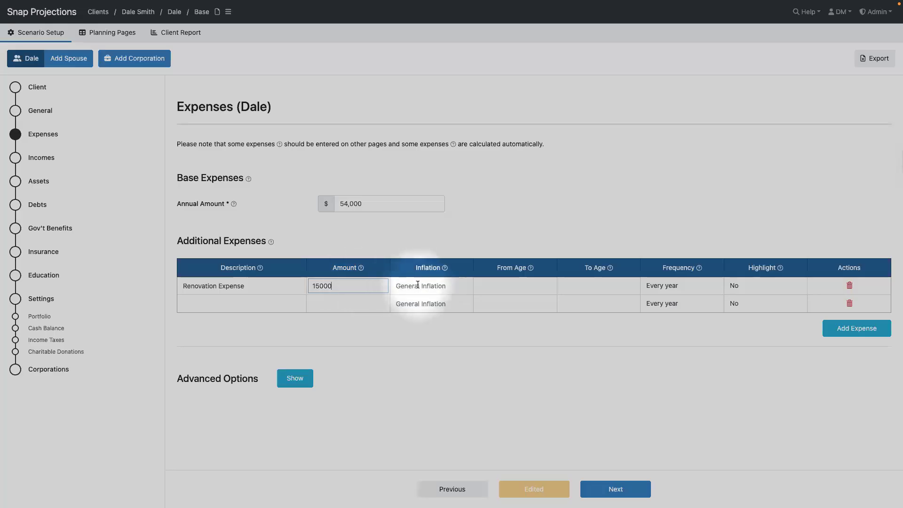
{"action": "left_click", "coordinate": [505, 285]}
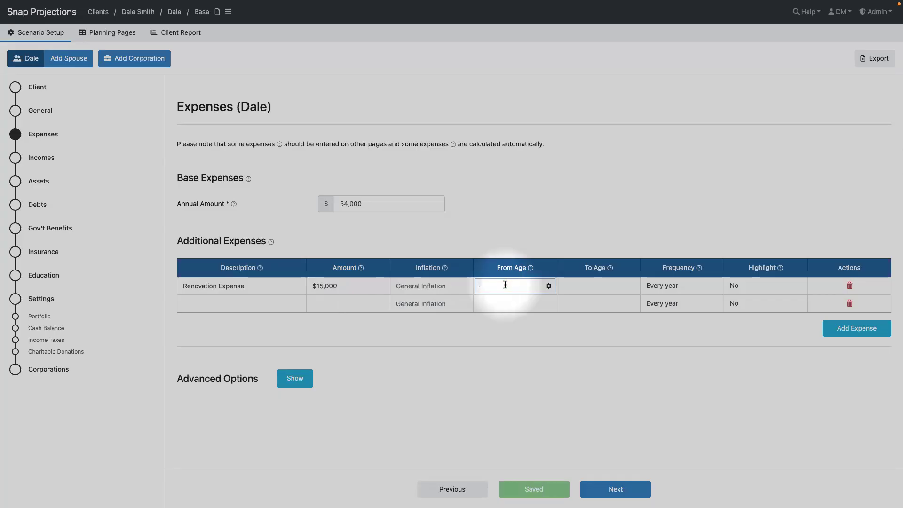
{"action": "type", "text": "65"}
{"action": "key", "text": "Tab"}
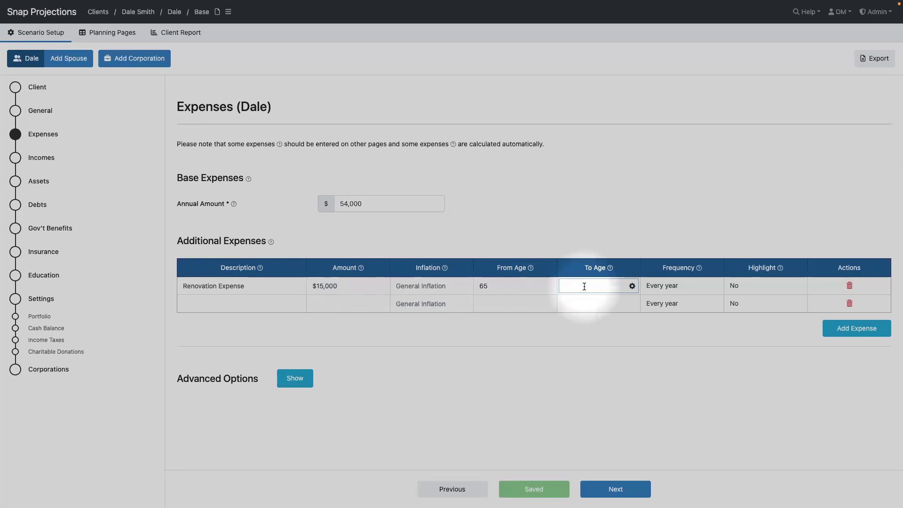
{"action": "type", "text": "65"}
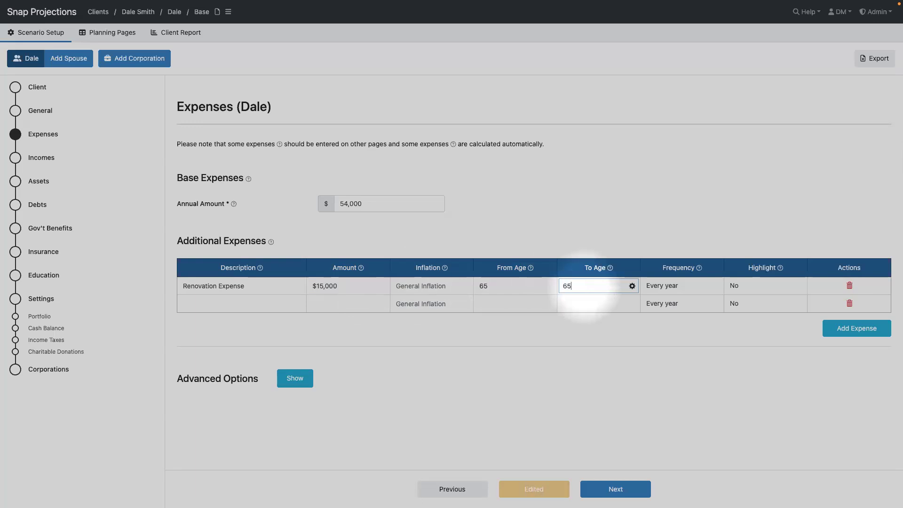
Fill in the second additional expense as "Vacation Expense" for $8,000, from age 65 to age 80, occurring every 2 years.
{"action": "left_click", "coordinate": [207, 305]}
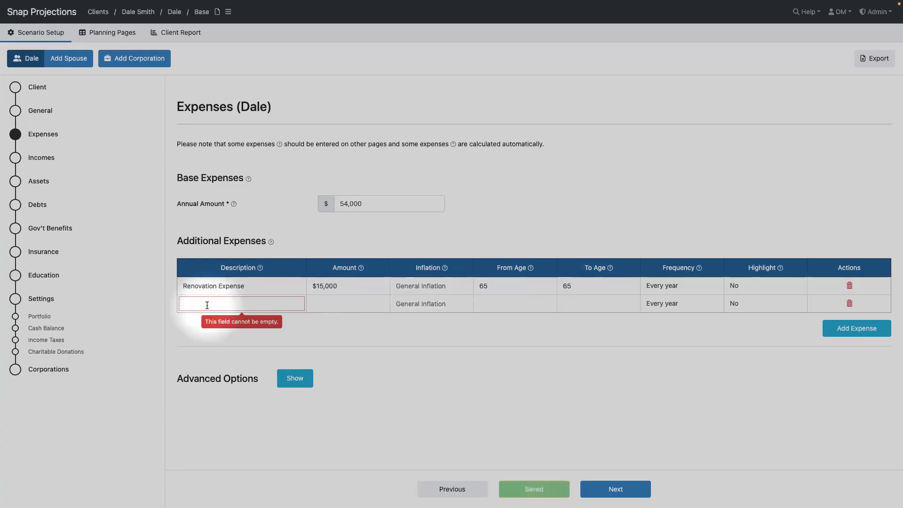
{"action": "type", "text": "Vacation Expense"}
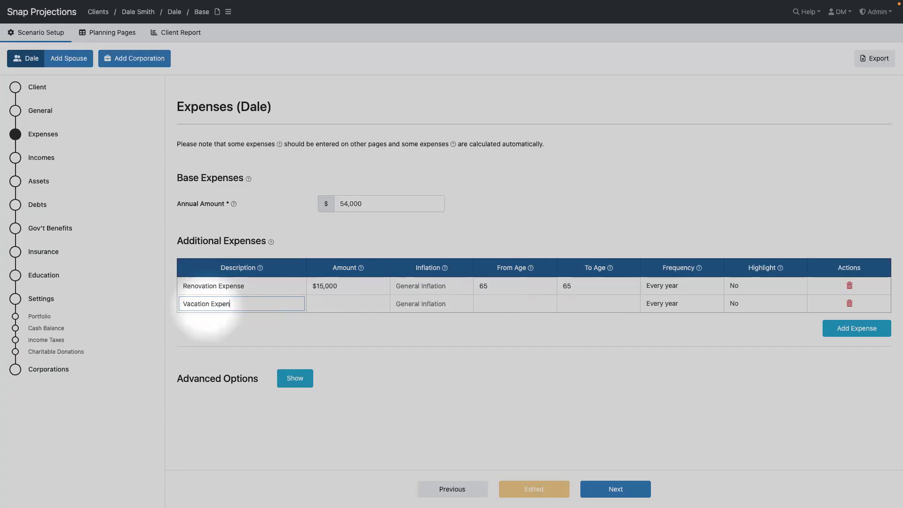
{"action": "left_click", "coordinate": [325, 302]}
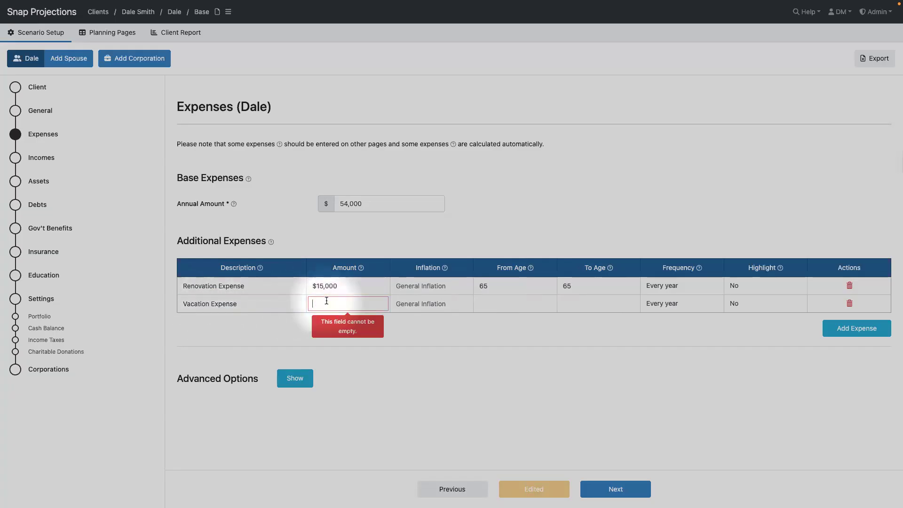
{"action": "type", "text": "8,000"}
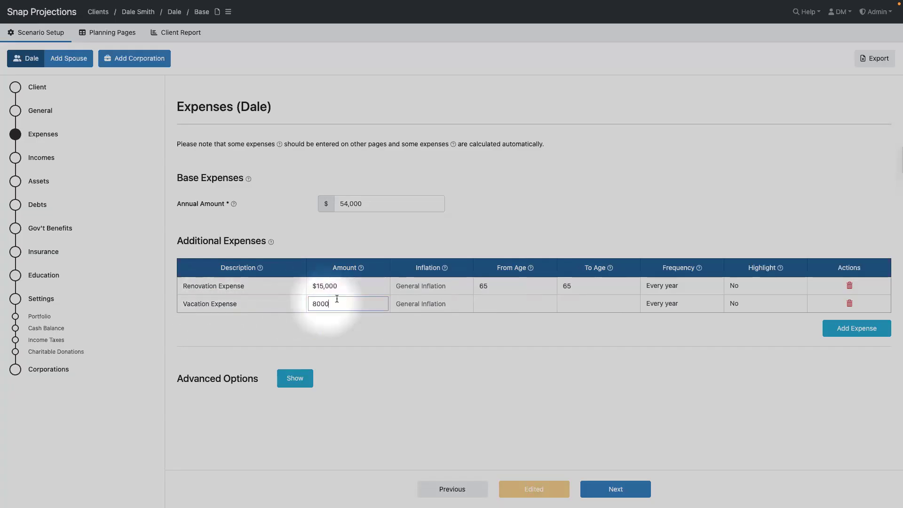
{"action": "left_click", "coordinate": [517, 303]}
{"action": "type", "text": "65"}
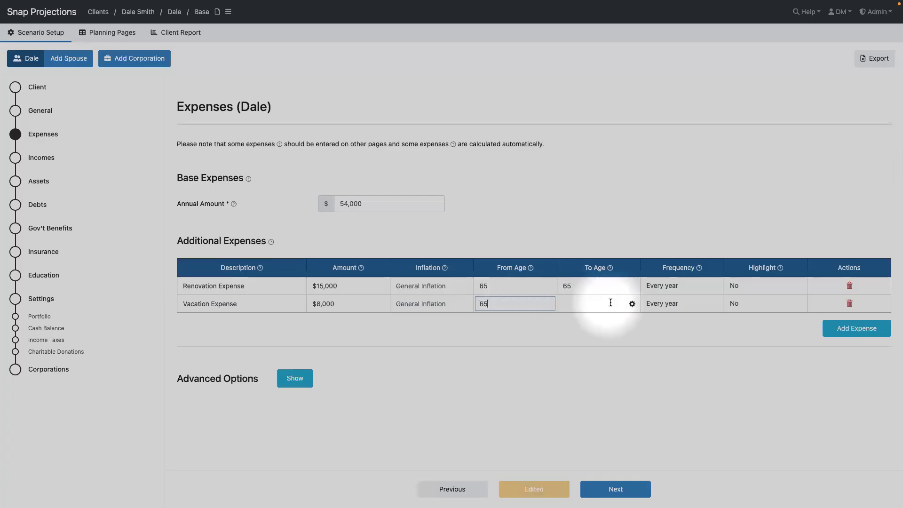
{"action": "left_click", "coordinate": [599, 304]}
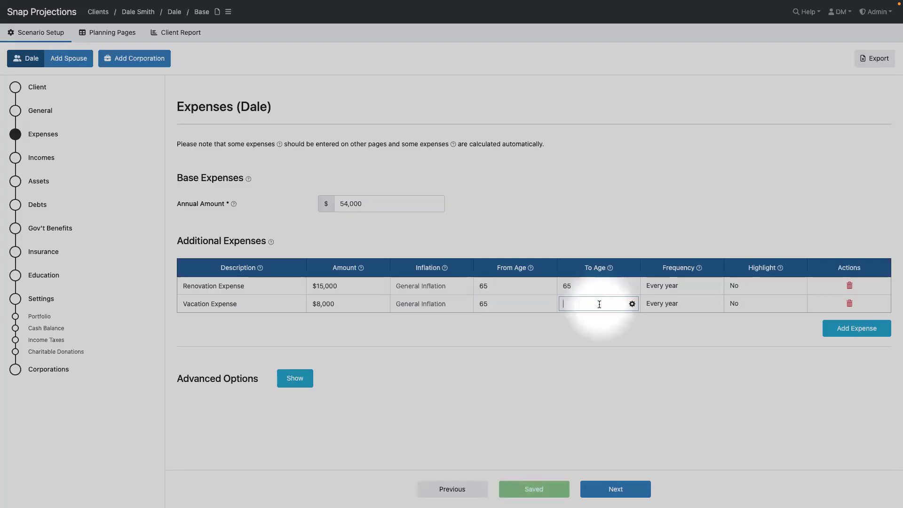
{"action": "type", "text": "80"}
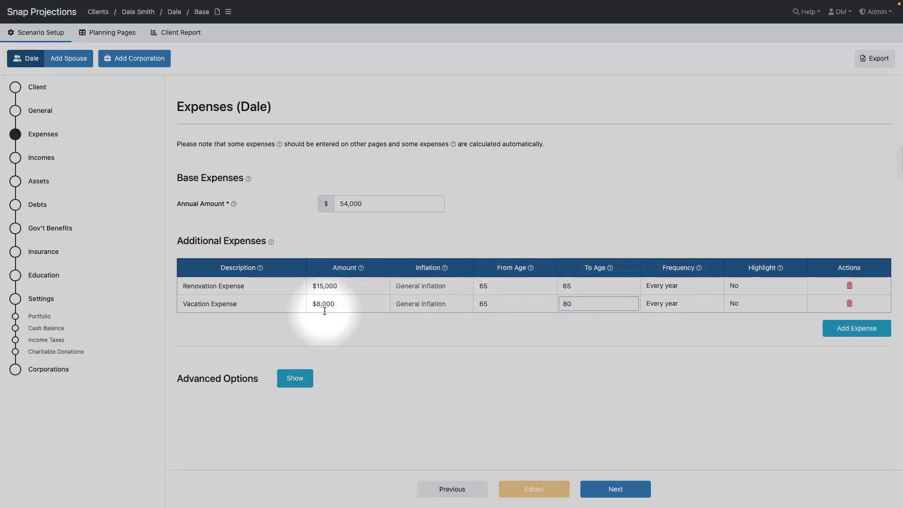
{"action": "left_click", "coordinate": [676, 305]}
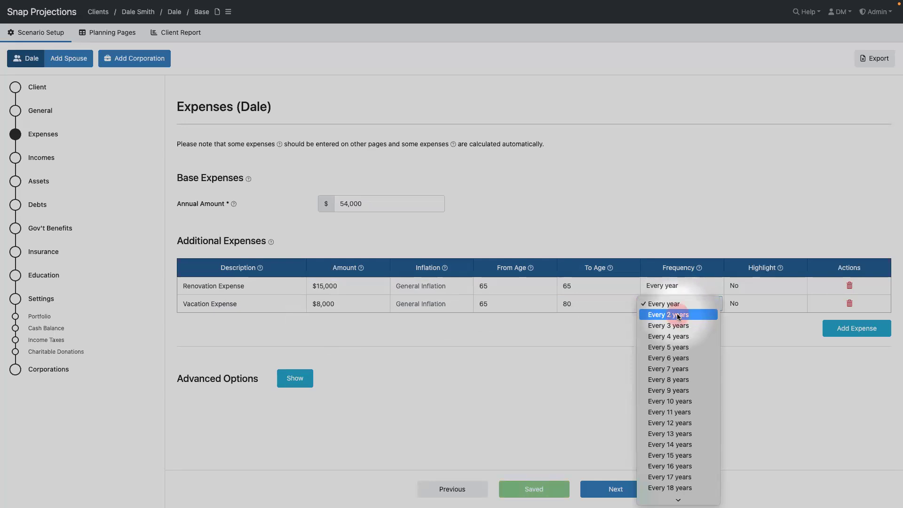
{"action": "left_click", "coordinate": [678, 315]}
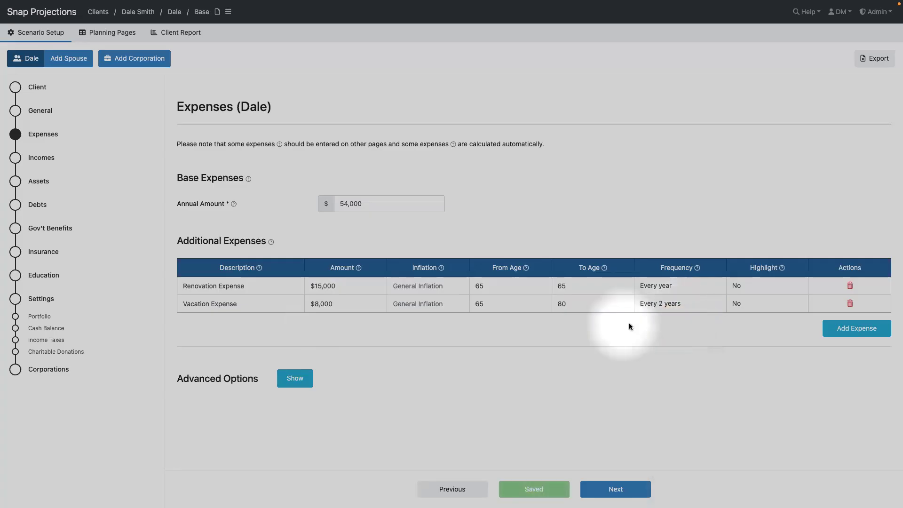
Check the renovation and vacation expenses year by year in the planning table, and delete both from the client's expenses setup.
{"action": "left_click", "coordinate": [107, 33]}
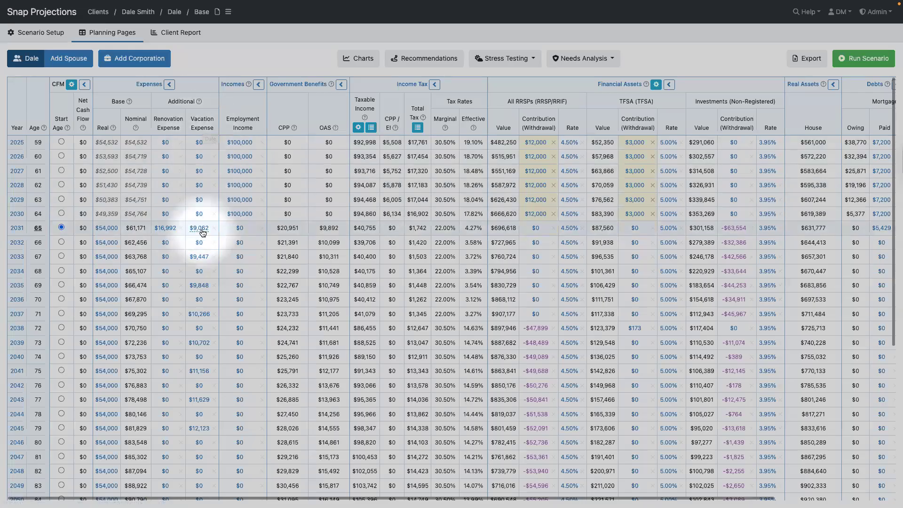
{"action": "scroll", "coordinate": [201, 228], "scroll_direction": "down", "scroll_amount": 1}
{"action": "scroll", "coordinate": [202, 229], "scroll_direction": "down", "scroll_amount": 5}
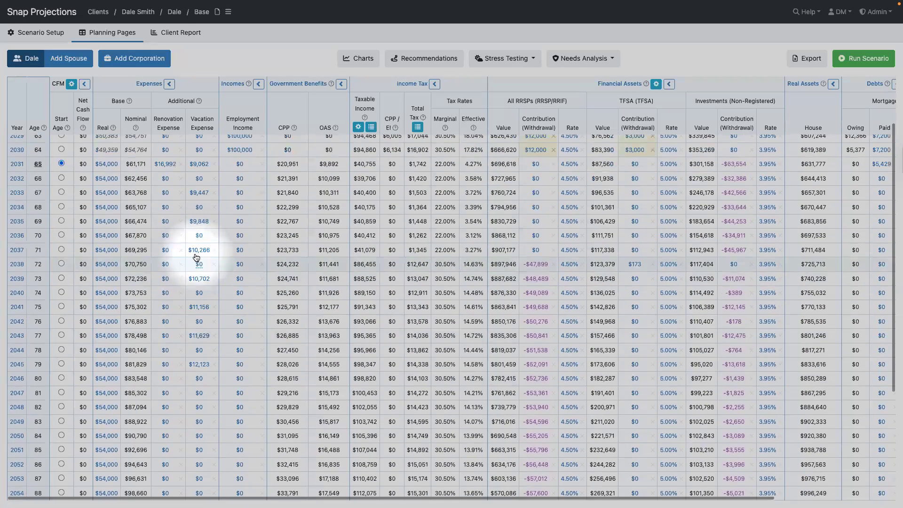
{"action": "scroll", "coordinate": [198, 251], "scroll_direction": "up", "scroll_amount": 6}
{"action": "left_click", "coordinate": [144, 88]}
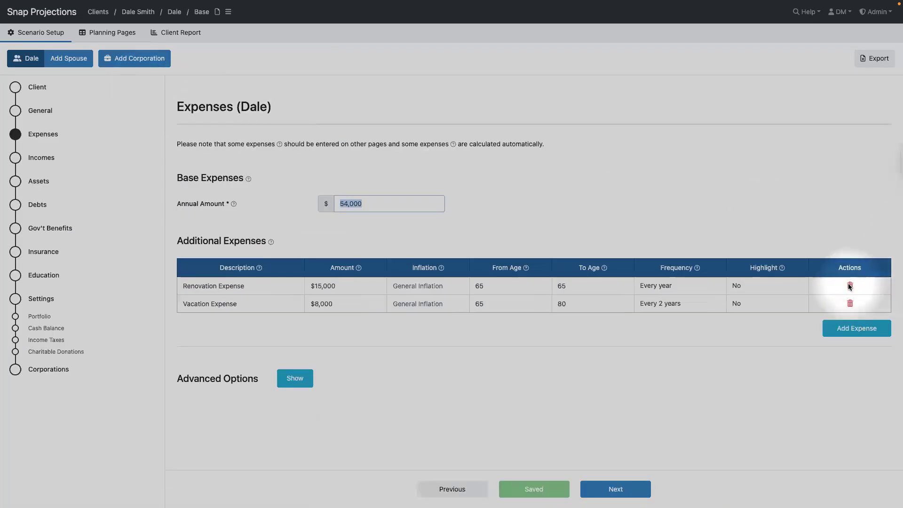
{"action": "left_click", "coordinate": [850, 285]}
{"action": "left_click", "coordinate": [535, 110]}
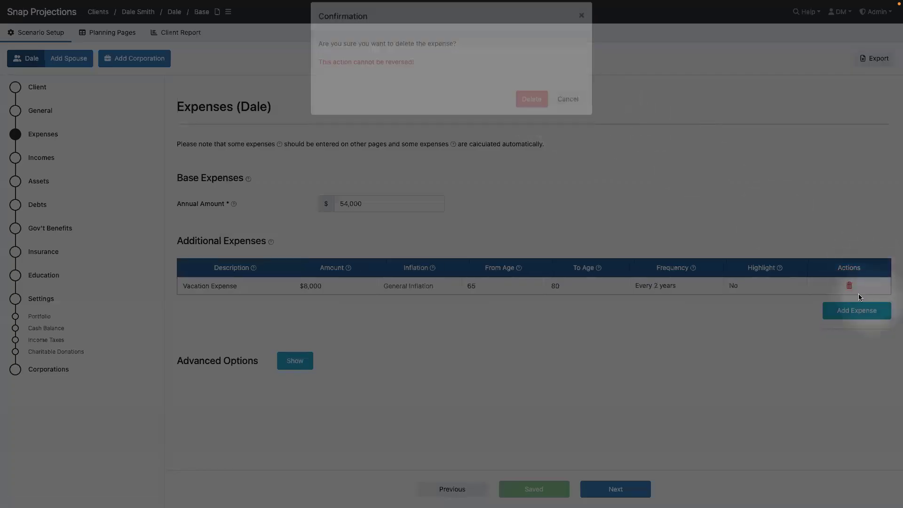
{"action": "left_click", "coordinate": [850, 285]}
{"action": "left_click", "coordinate": [532, 113]}
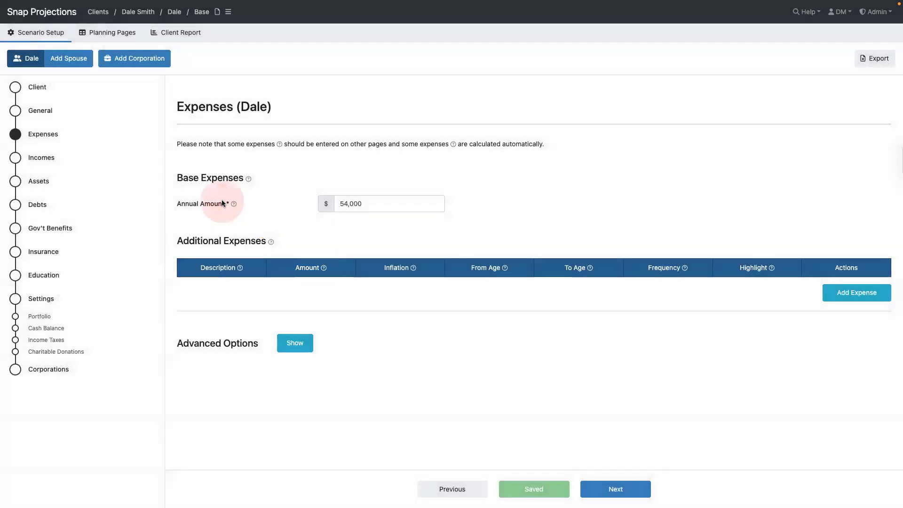
Set the base expenses at age 65 to $65,000 in the planning table, copied down to age 100, and rerun the scenario.
{"action": "left_click", "coordinate": [106, 32]}
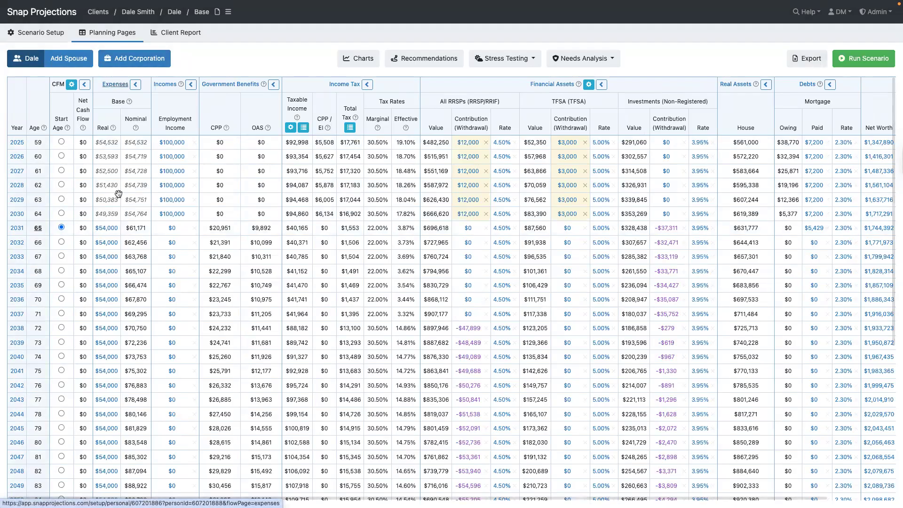
{"action": "left_click", "coordinate": [107, 228]}
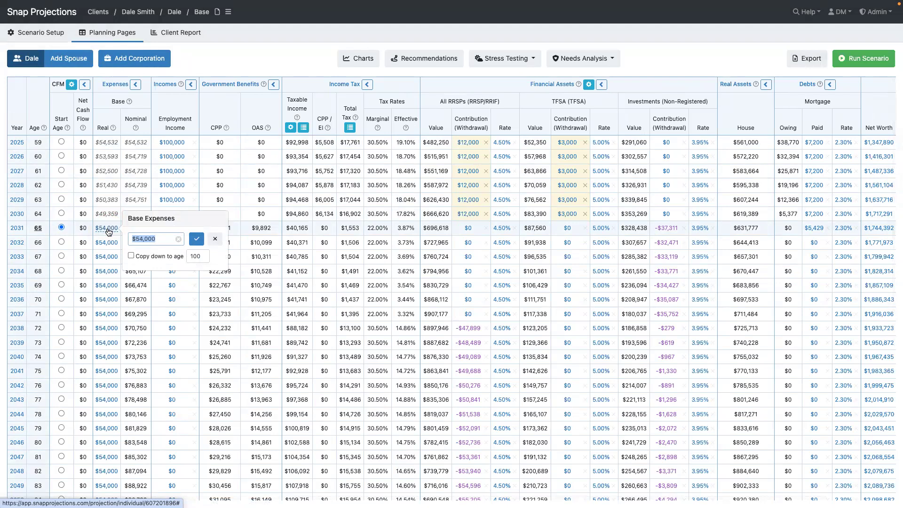
{"action": "type", "text": "65000"}
{"action": "left_click", "coordinate": [131, 256]}
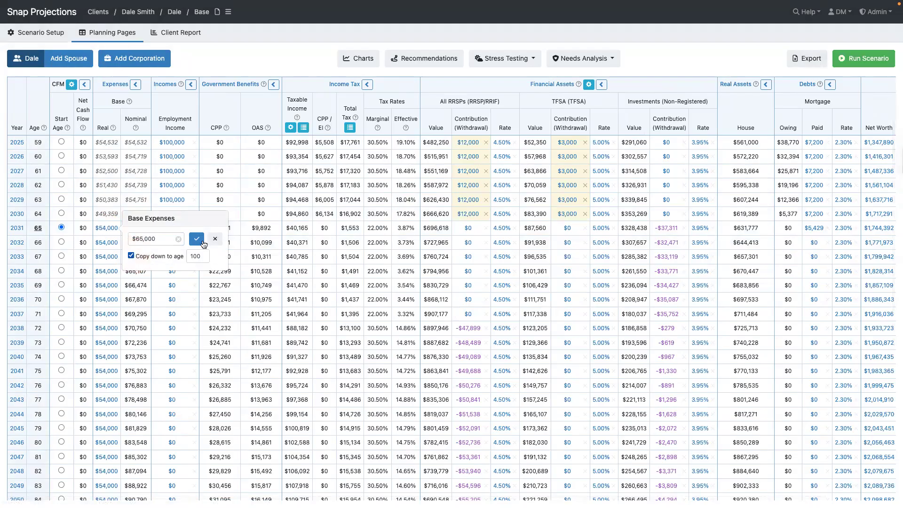
{"action": "left_click", "coordinate": [196, 239]}
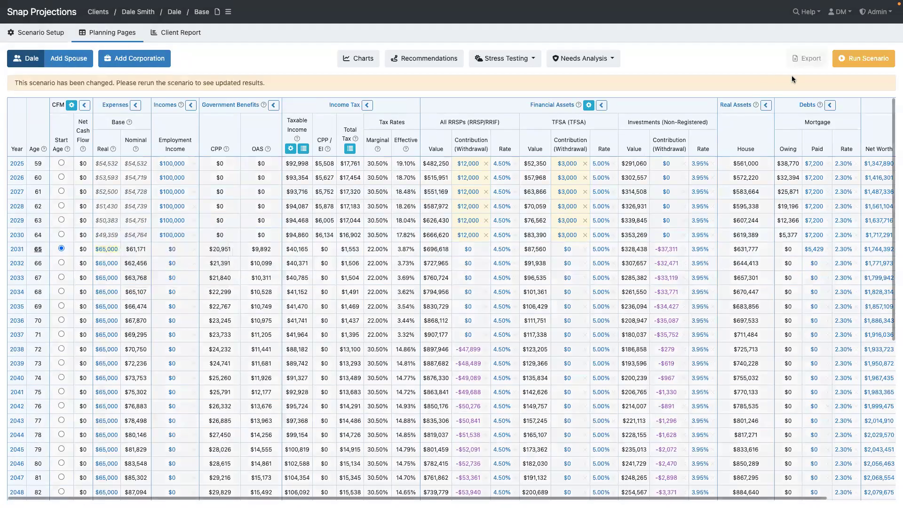
{"action": "left_click", "coordinate": [867, 58]}
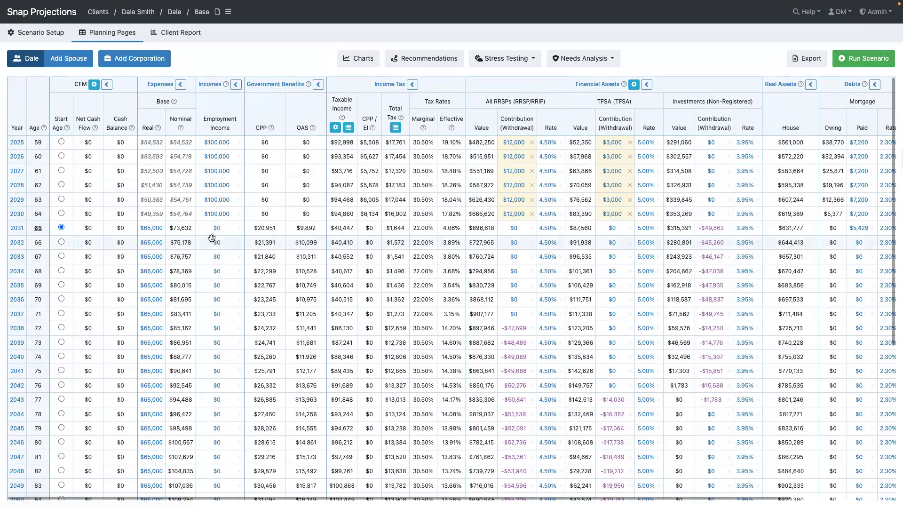
Calculate the sustainable spending recommendation with the starting age set to 74.
{"action": "scroll", "coordinate": [212, 238], "scroll_direction": "down", "scroll_amount": 5}
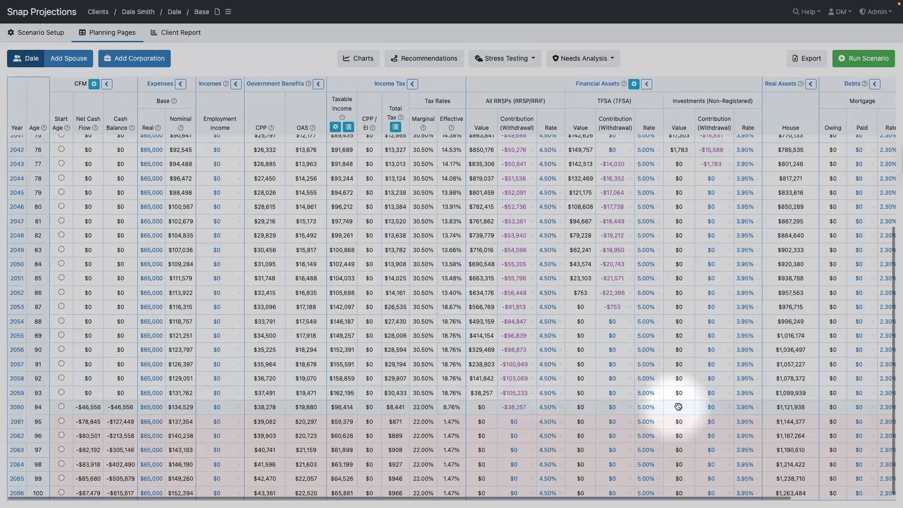
{"action": "mouse_move", "coordinate": [681, 407]}
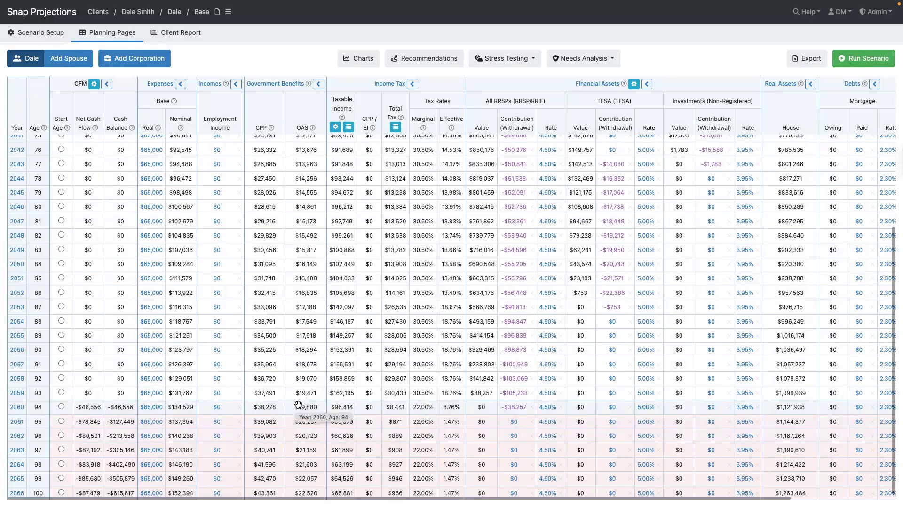
{"action": "left_click", "coordinate": [423, 63]}
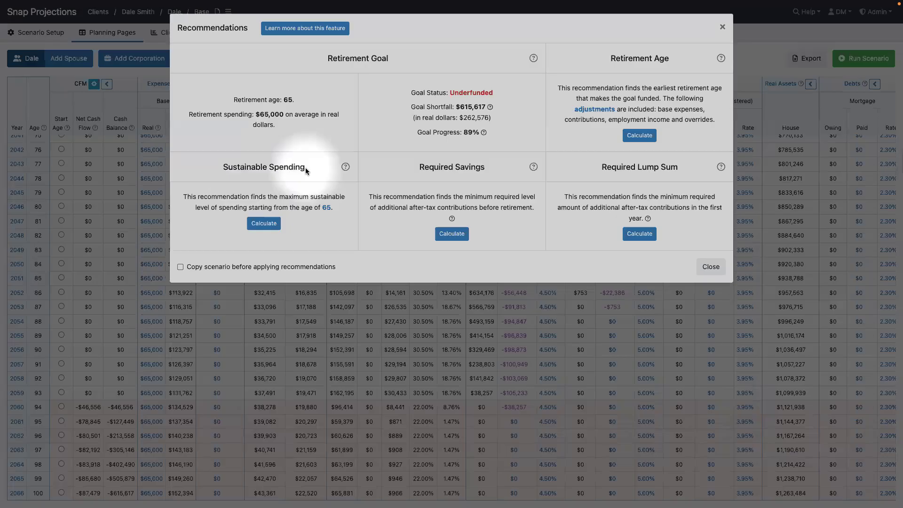
{"action": "left_click", "coordinate": [326, 208]}
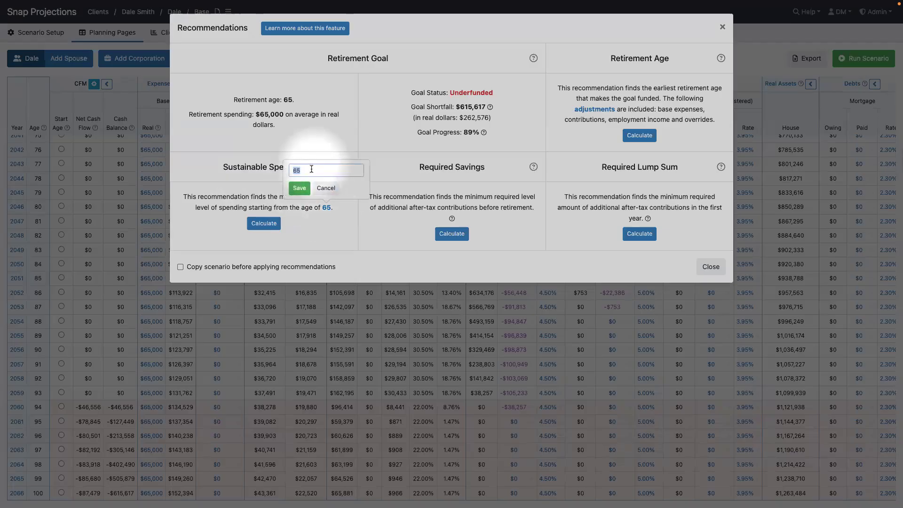
{"action": "type", "text": "74"}
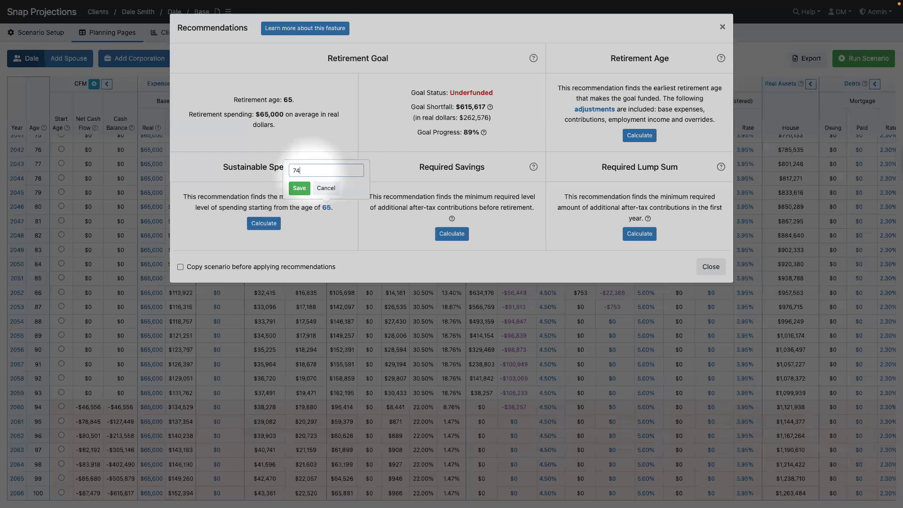
{"action": "left_click", "coordinate": [300, 189]}
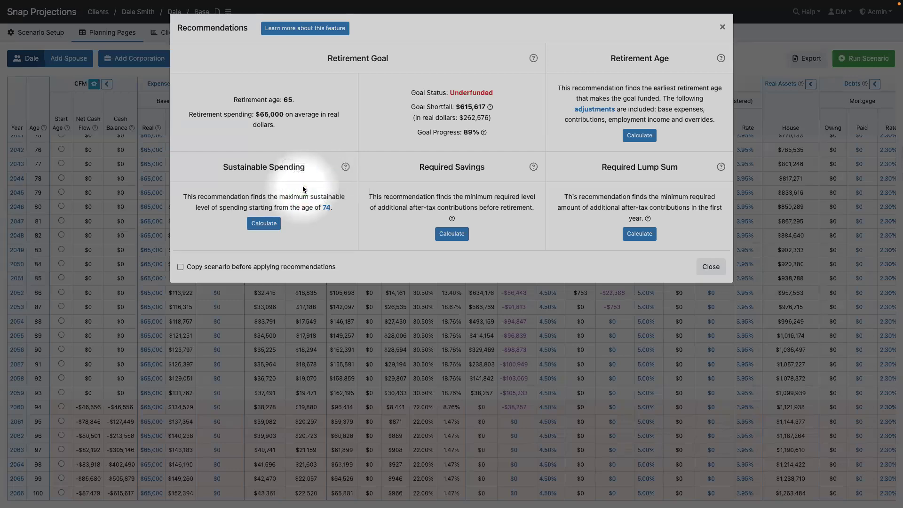
{"action": "left_click", "coordinate": [263, 224]}
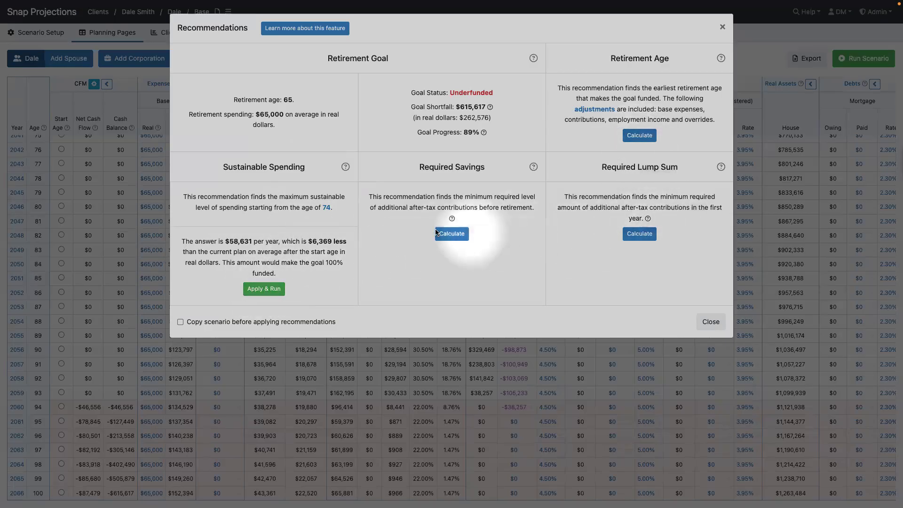
Apply the sustainable spending recommendation to a copy of the scenario and review its base expenses through age 100.
{"action": "left_click", "coordinate": [180, 323]}
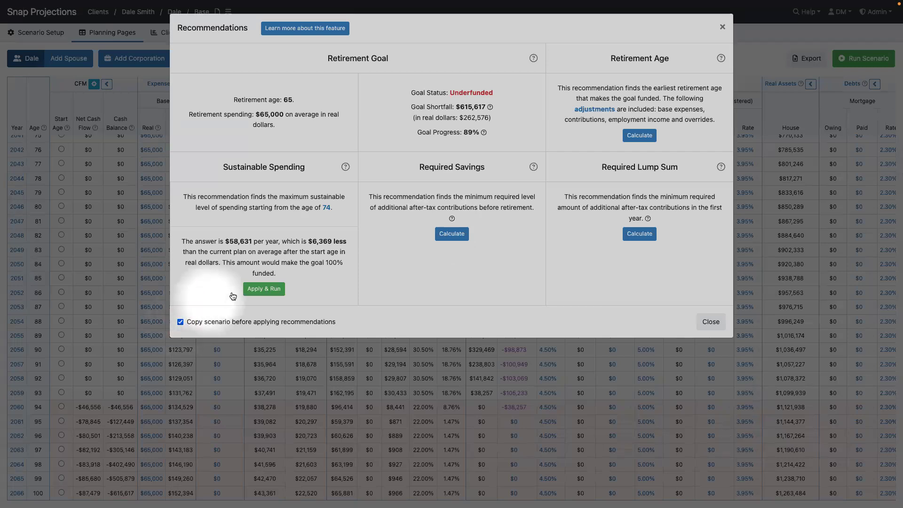
{"action": "left_click", "coordinate": [266, 290]}
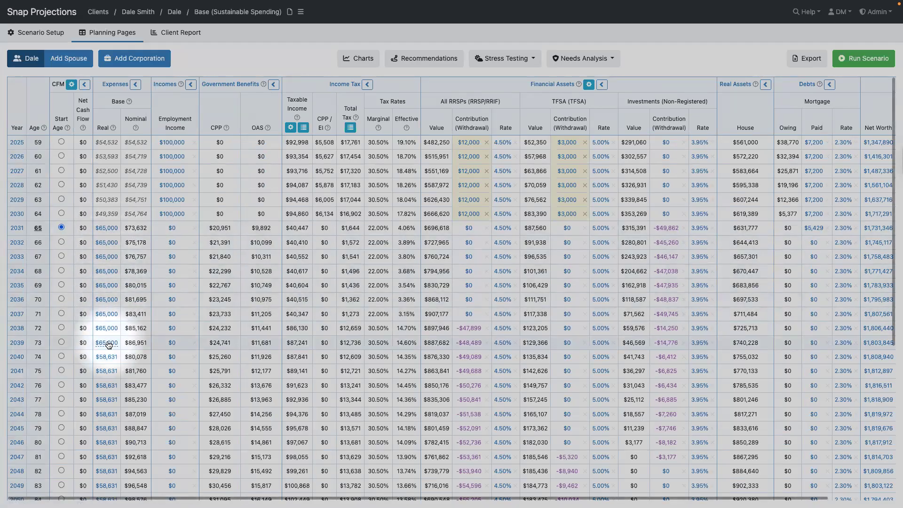
{"action": "scroll", "coordinate": [108, 338], "scroll_direction": "down", "scroll_amount": 1}
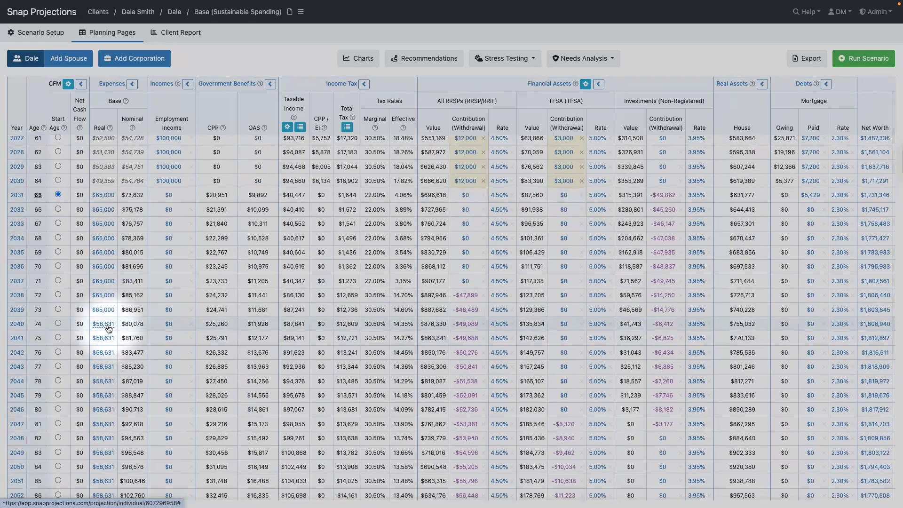
{"action": "scroll", "coordinate": [109, 328], "scroll_direction": "down", "scroll_amount": 5}
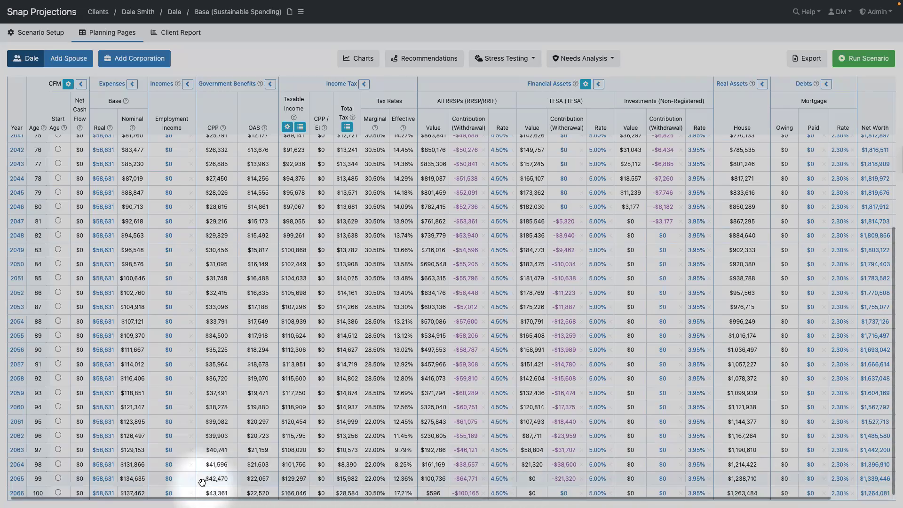
{"action": "scroll", "coordinate": [108, 455], "scroll_direction": "up", "scroll_amount": 1}
{"action": "scroll", "coordinate": [110, 453], "scroll_direction": "up", "scroll_amount": 3}
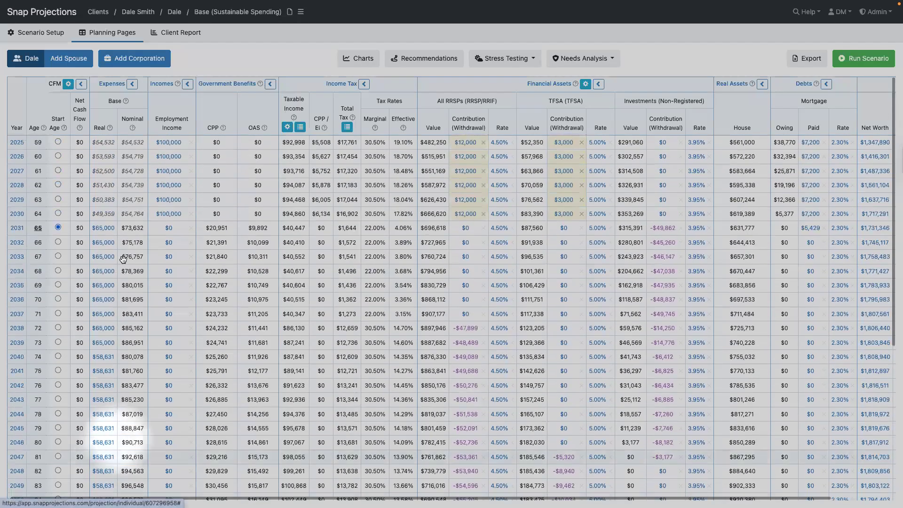
Set the copied scenario's base expenses at age 65 to $54,000, copied down to age 100, and rerun it.
{"action": "left_click", "coordinate": [107, 230]}
{"action": "type", "text": "54,000"}
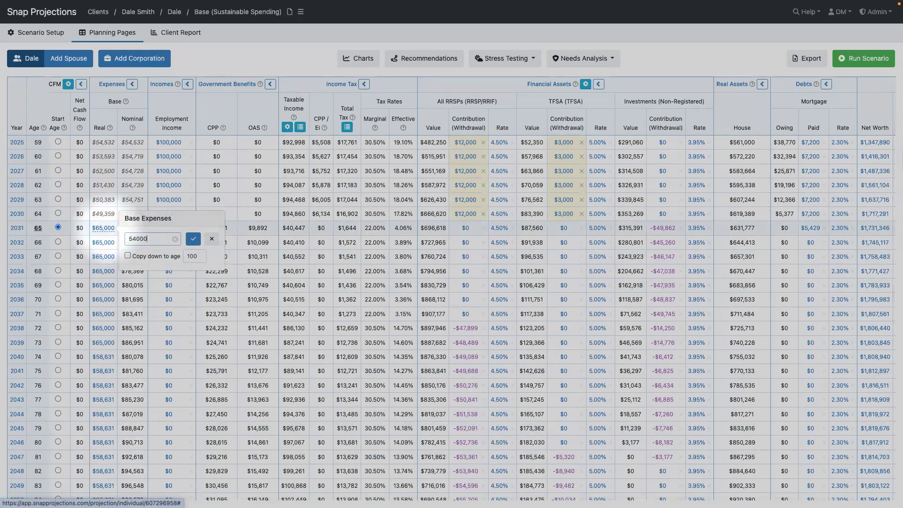
{"action": "left_click", "coordinate": [128, 256]}
{"action": "left_click", "coordinate": [193, 238]}
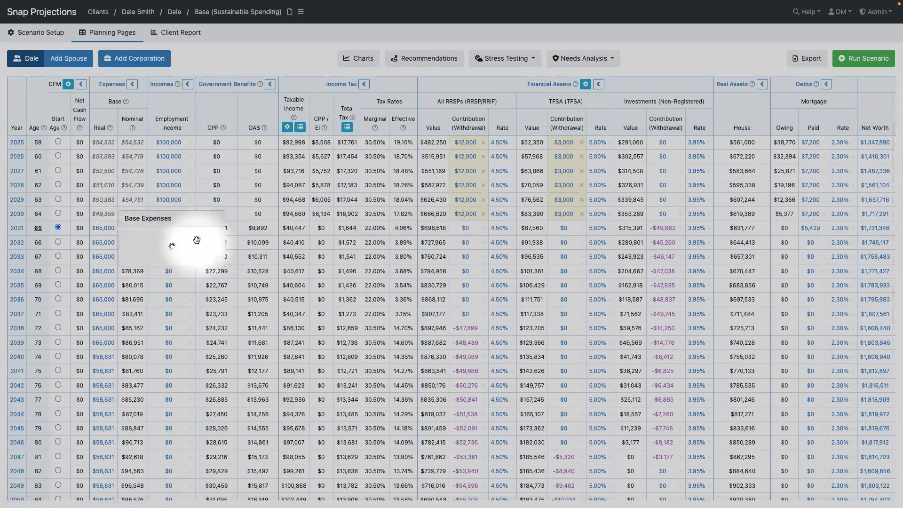
{"action": "left_click", "coordinate": [864, 58]}
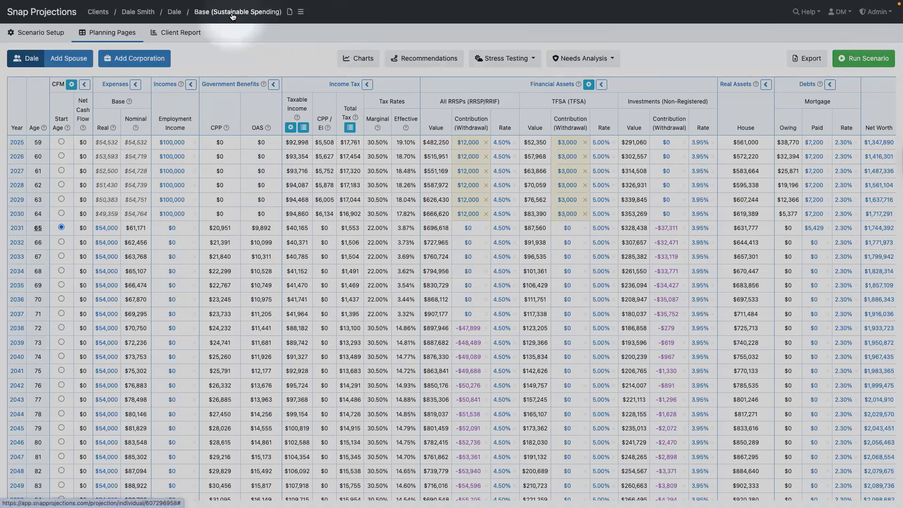
{"action": "mouse_move", "coordinate": [232, 17]}
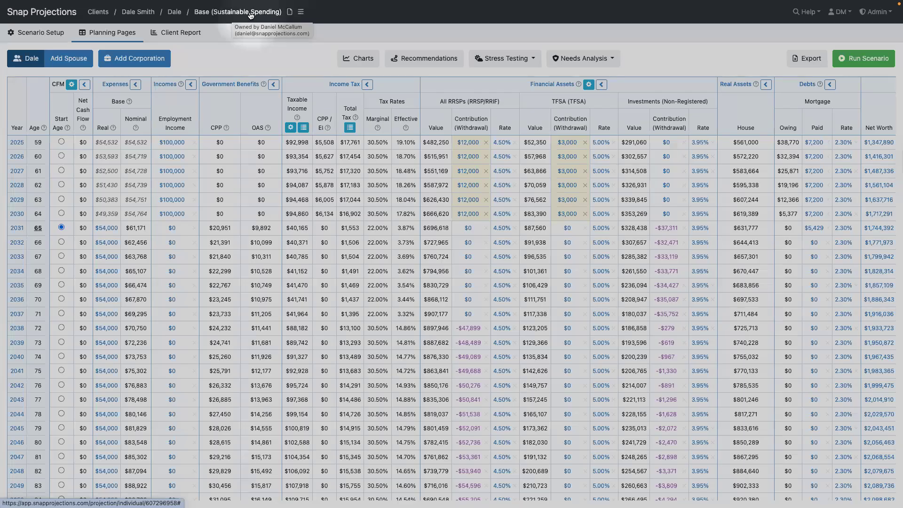
Rename the copied scenario as "Sustainable Spending".
{"action": "left_click", "coordinate": [251, 13]}
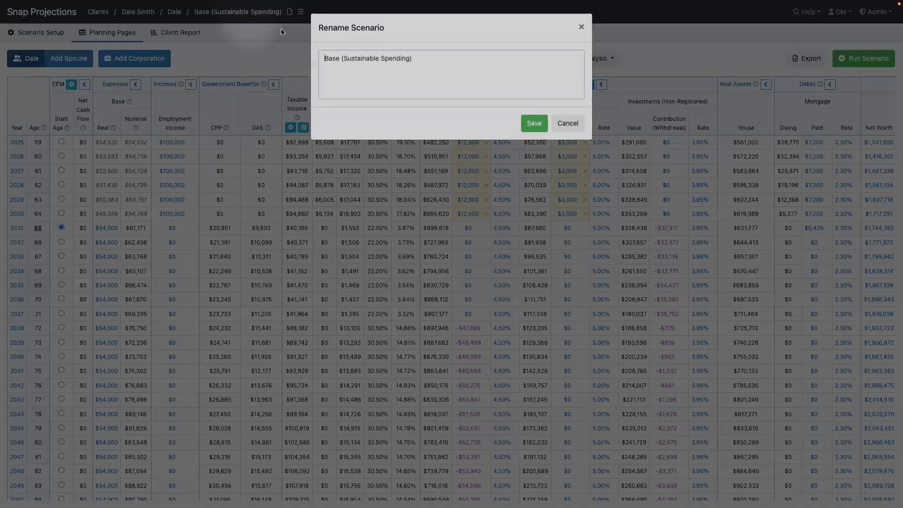
{"action": "left_click", "coordinate": [337, 58]}
{"action": "left_click_drag", "start_coordinate": [344, 58], "coordinate": [314, 58]}
{"action": "key", "text": "BackSpace"}
{"action": "left_click", "coordinate": [403, 58]}
{"action": "key", "text": "BackSpace"}
{"action": "left_click", "coordinate": [535, 123]}
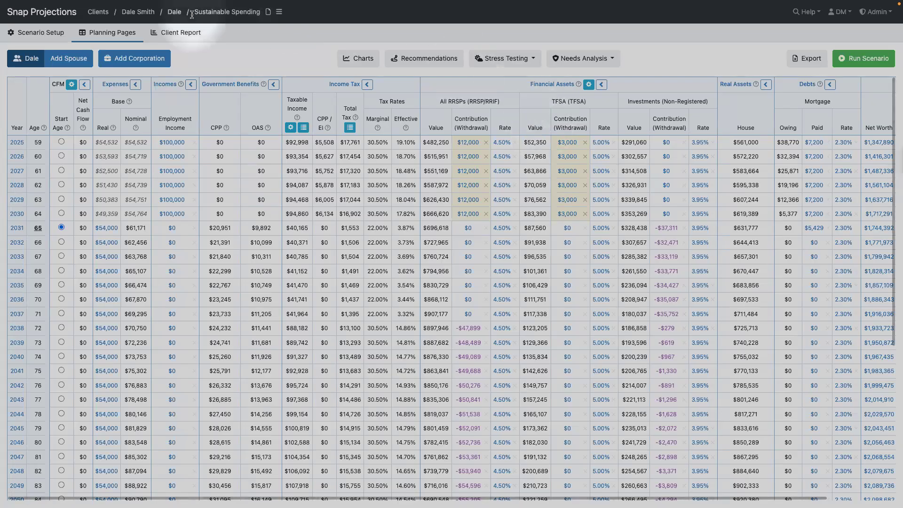
In the Base scenario, set the base expenses at age 65 to $54,000, copied down to all following ages, and rerun it.
{"action": "left_click", "coordinate": [136, 13]}
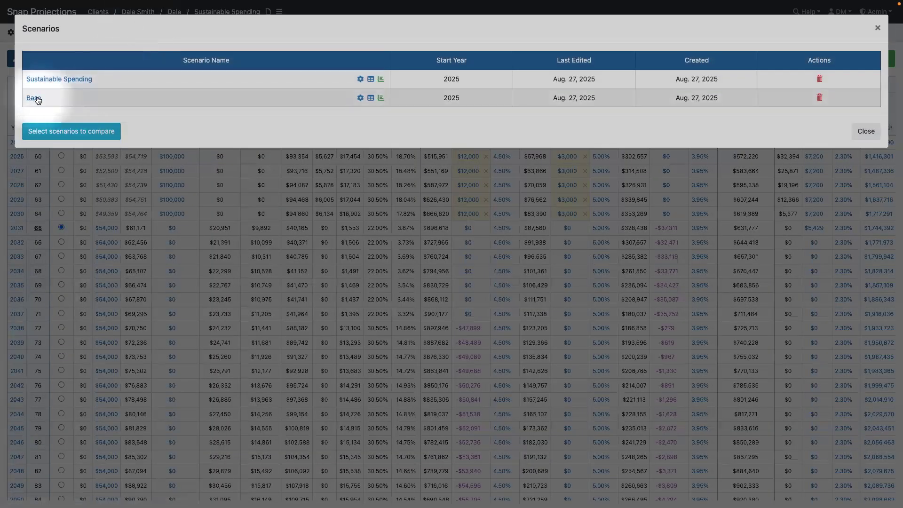
{"action": "left_click", "coordinate": [37, 98]}
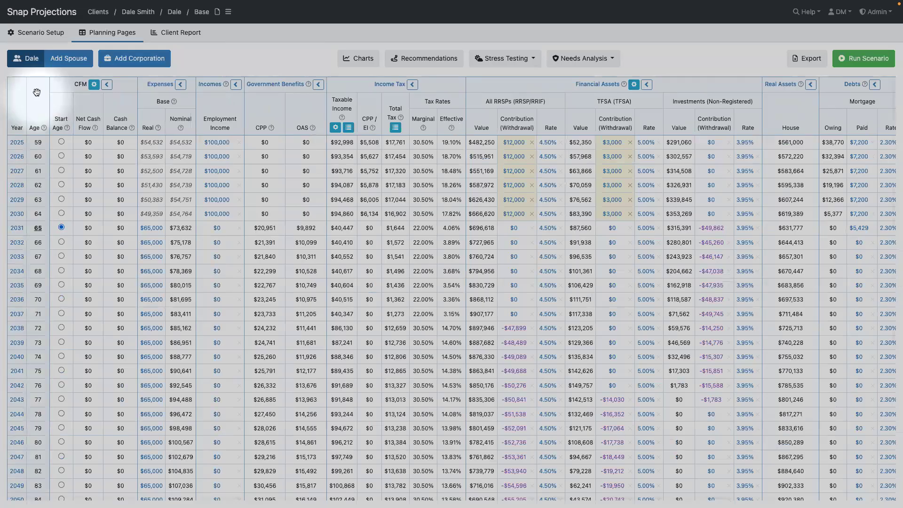
{"action": "left_click", "coordinate": [153, 231]}
{"action": "type", "text": "54,0"}
{"action": "type", "text": "000"}
{"action": "left_click", "coordinate": [192, 256]}
{"action": "left_click", "coordinate": [242, 239]}
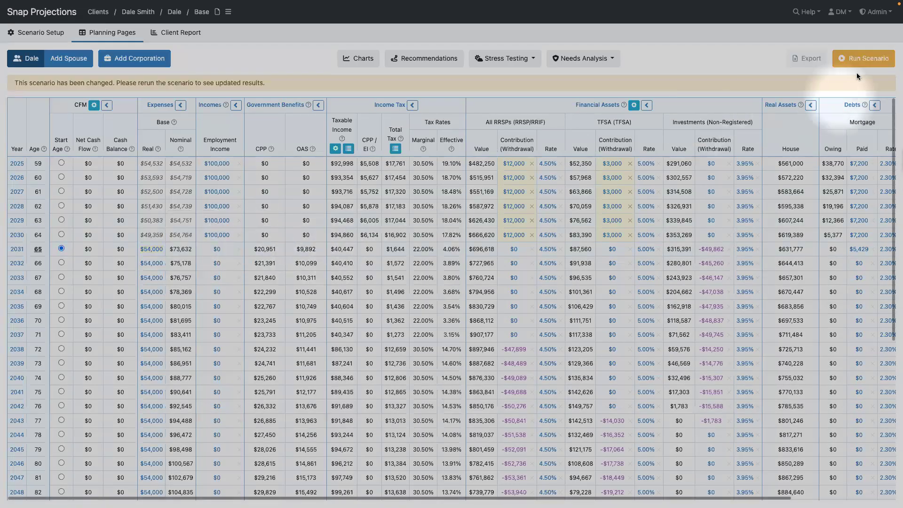
{"action": "left_click", "coordinate": [856, 58]}
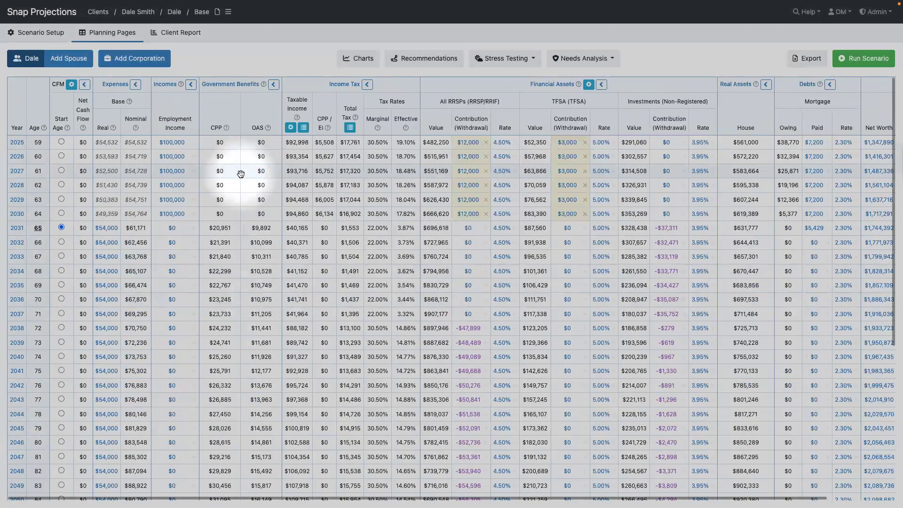
Copy the Base scenario and rename the copy as "CPP at age 70".
{"action": "left_click", "coordinate": [228, 13]}
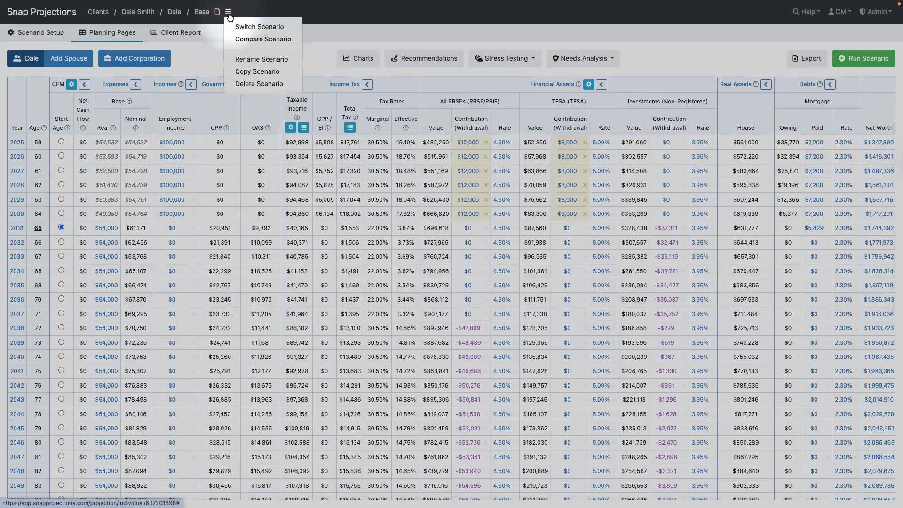
{"action": "left_click", "coordinate": [269, 71]}
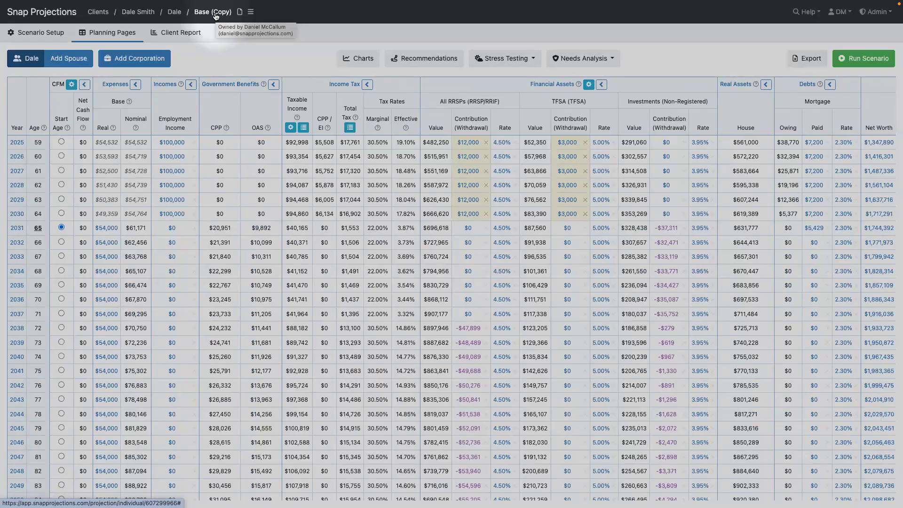
{"action": "left_click", "coordinate": [214, 12]}
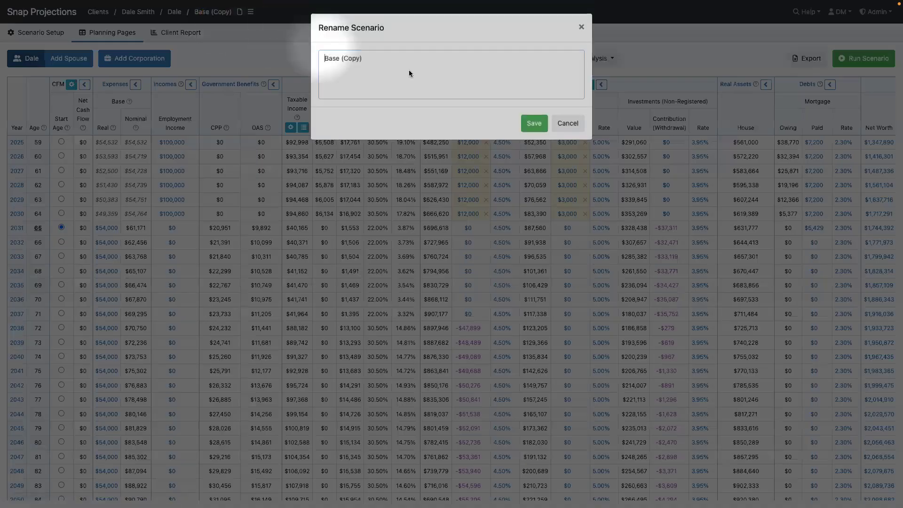
{"action": "left_click_drag", "start_coordinate": [377, 58], "coordinate": [323, 56]}
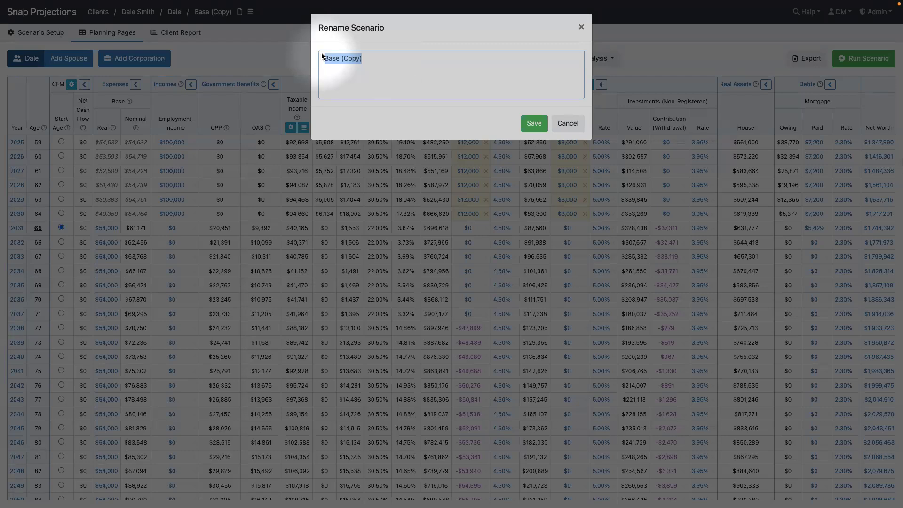
{"action": "type", "text": "CPP"}
{"action": "key", "text": "BackSpace"}
{"action": "type", "text": "P at age 70"}
{"action": "left_click", "coordinate": [535, 125]}
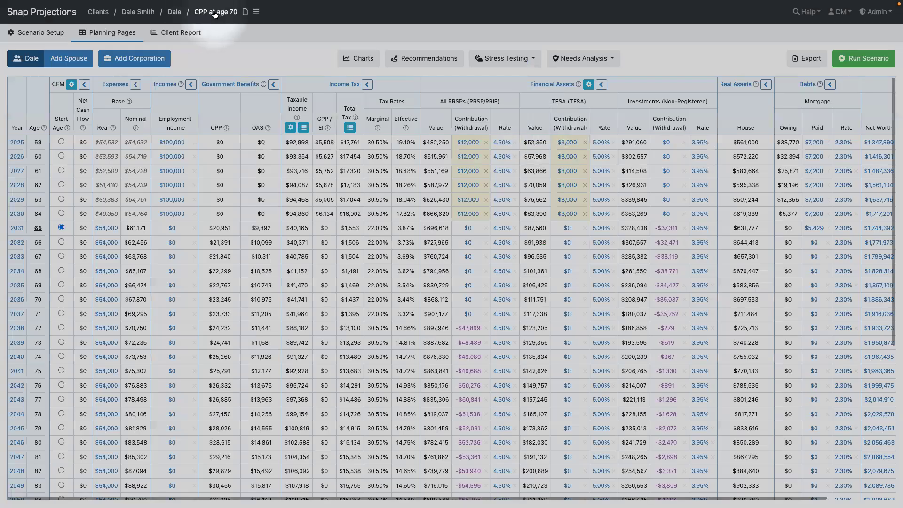
Set the Canada Pension Plan start age to 70 in the scenario's government benefits.
{"action": "mouse_move", "coordinate": [52, 34]}
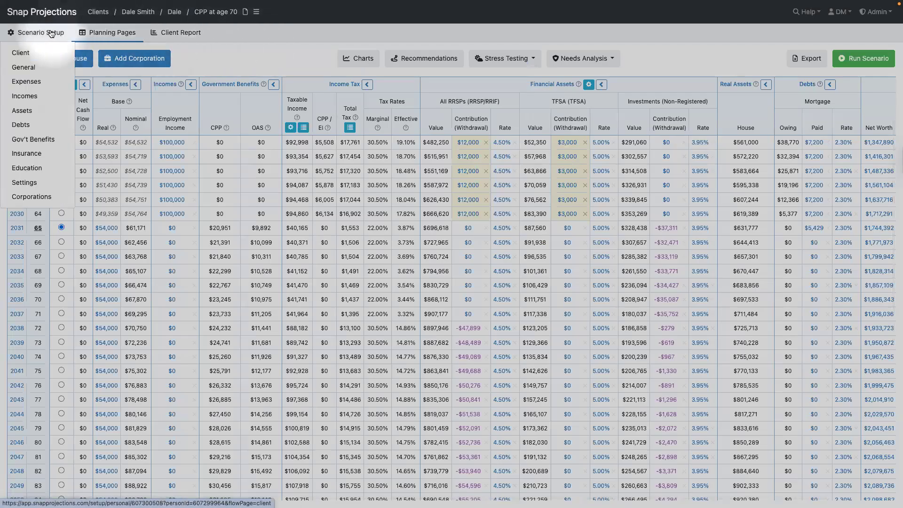
{"action": "left_click", "coordinate": [41, 140]}
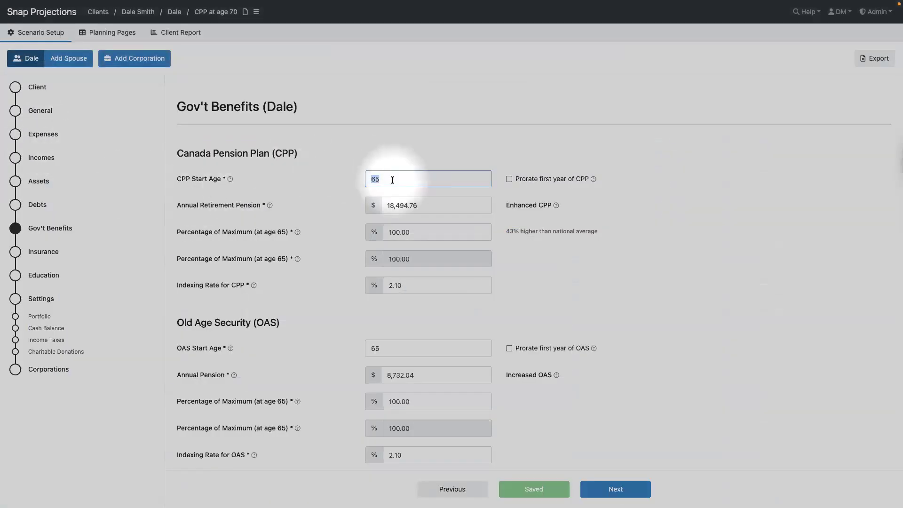
{"action": "type", "text": "7"}
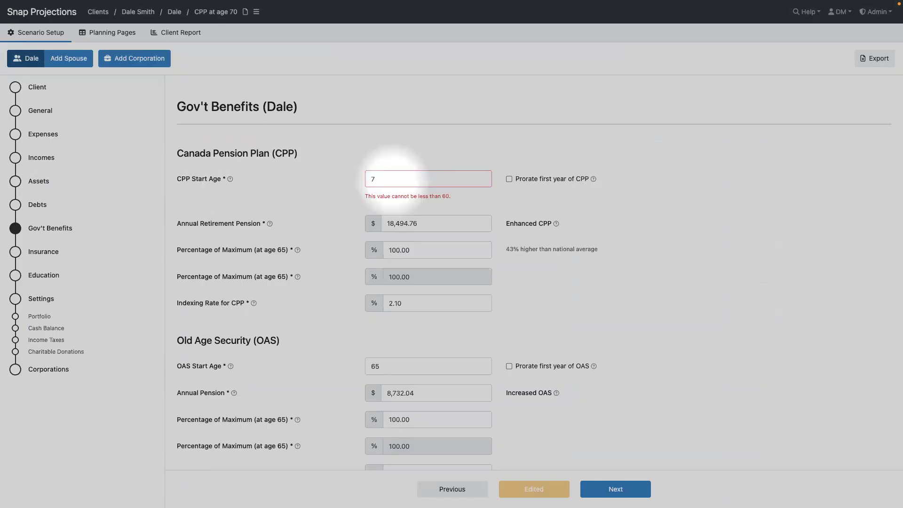
{"action": "type", "text": "0"}
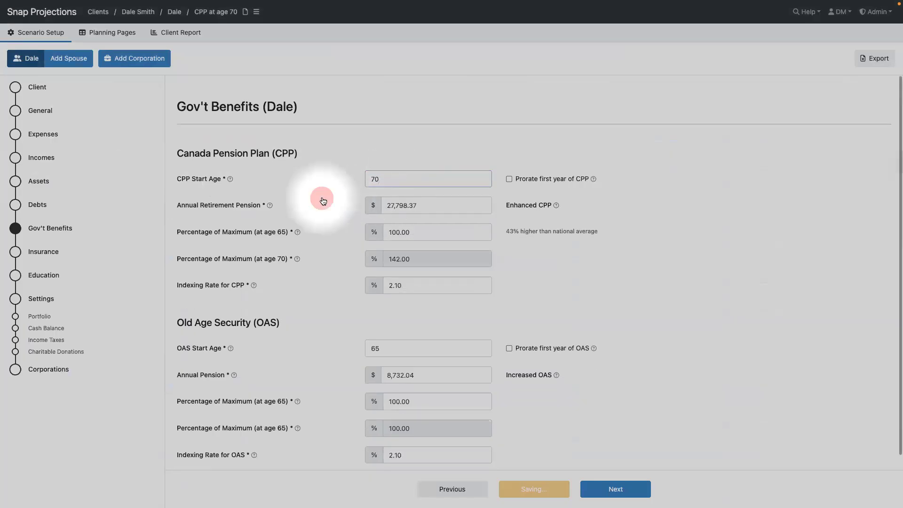
{"action": "key", "text": "Tab"}
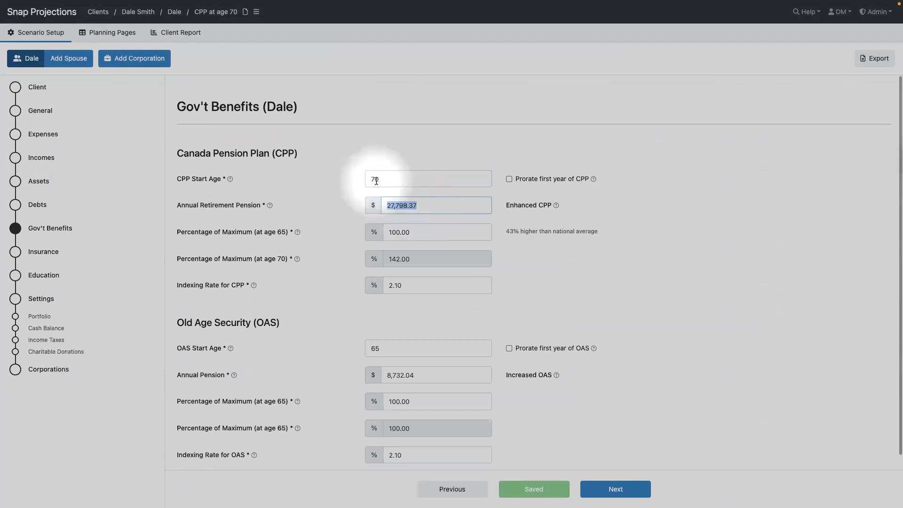
Compare the CPP at age 70 scenario with the Base scenario and review the primary and personal estate summary metrics.
{"action": "left_click", "coordinate": [256, 12]}
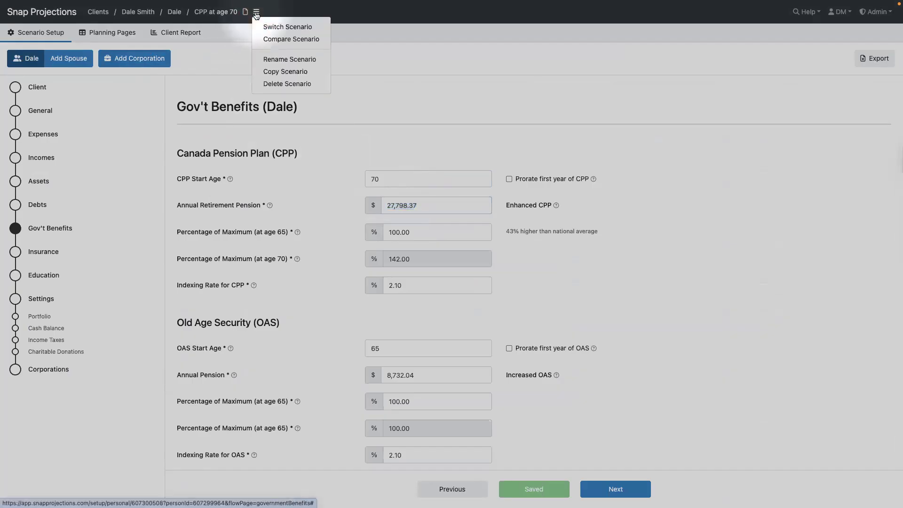
{"action": "left_click", "coordinate": [291, 39]}
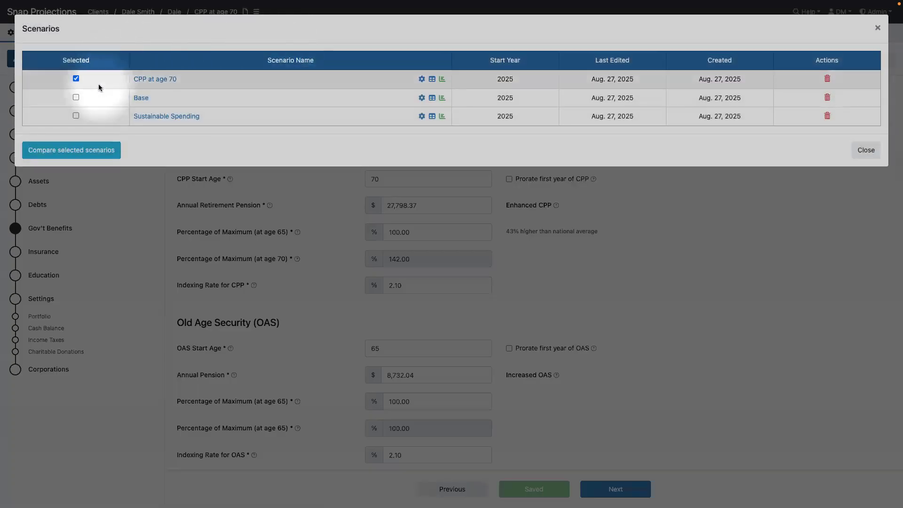
{"action": "left_click", "coordinate": [75, 97]}
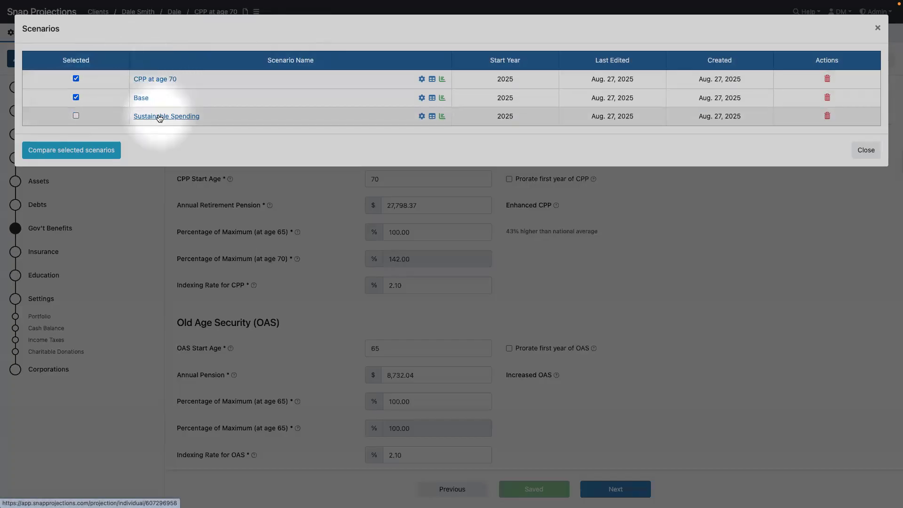
{"action": "left_click", "coordinate": [85, 150]}
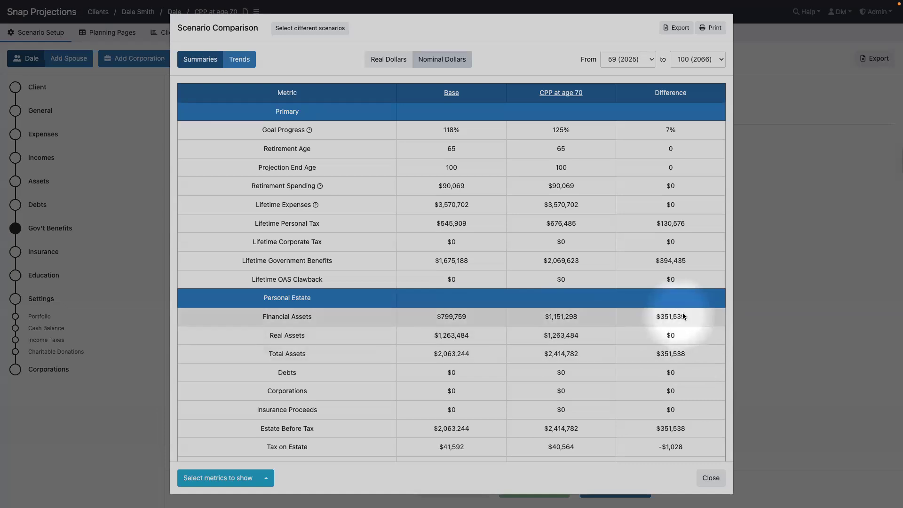
{"action": "scroll", "coordinate": [693, 335], "scroll_direction": "down", "scroll_amount": 3}
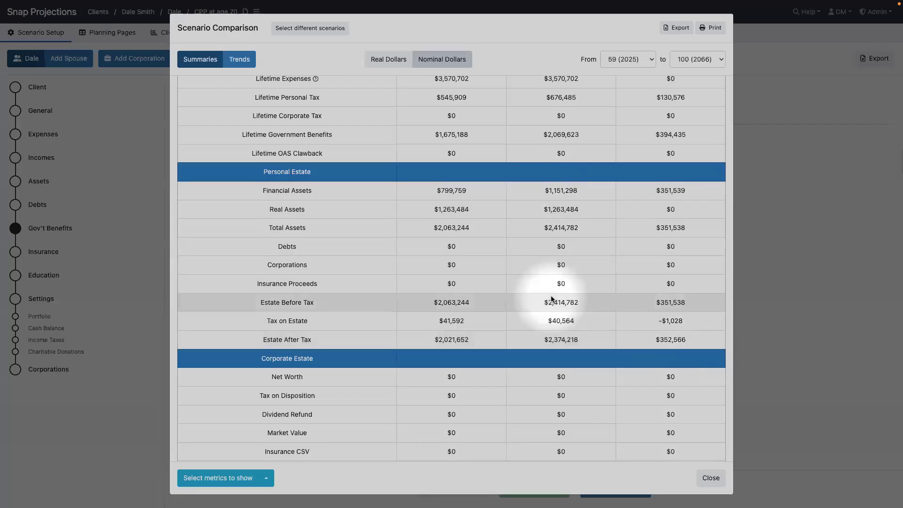
{"action": "scroll", "coordinate": [551, 297], "scroll_direction": "up", "scroll_amount": 2}
{"action": "scroll", "coordinate": [552, 295], "scroll_direction": "up", "scroll_amount": 1}
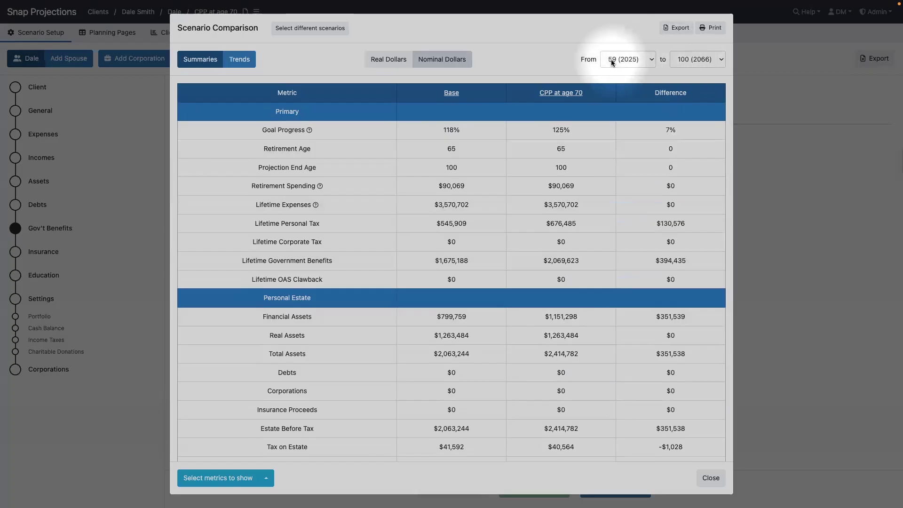
Set the end age of the scenario comparison to 82 (2048) and review the differences in government benefits, tax and estate.
{"action": "left_click", "coordinate": [687, 59]}
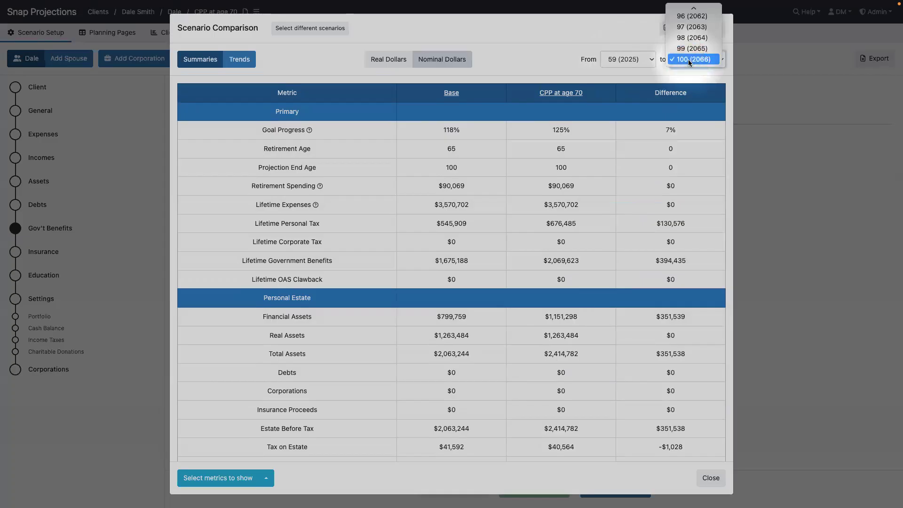
{"action": "scroll", "coordinate": [691, 71], "scroll_direction": "up", "scroll_amount": 10}
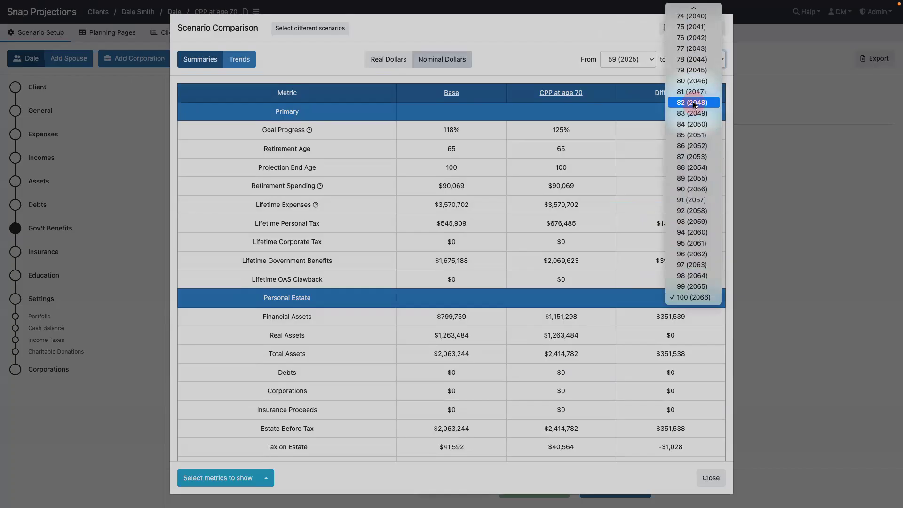
{"action": "left_click", "coordinate": [692, 102]}
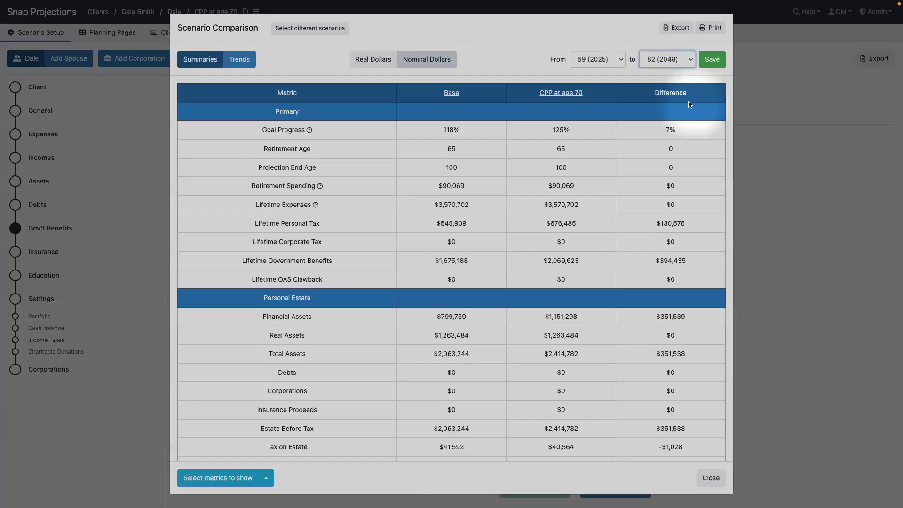
{"action": "left_click", "coordinate": [710, 60]}
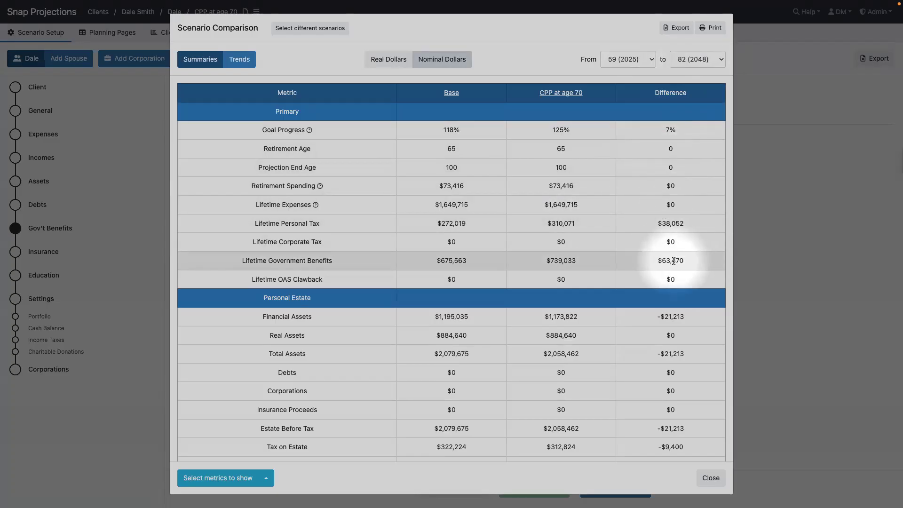
{"action": "scroll", "coordinate": [674, 260], "scroll_direction": "down", "scroll_amount": 2}
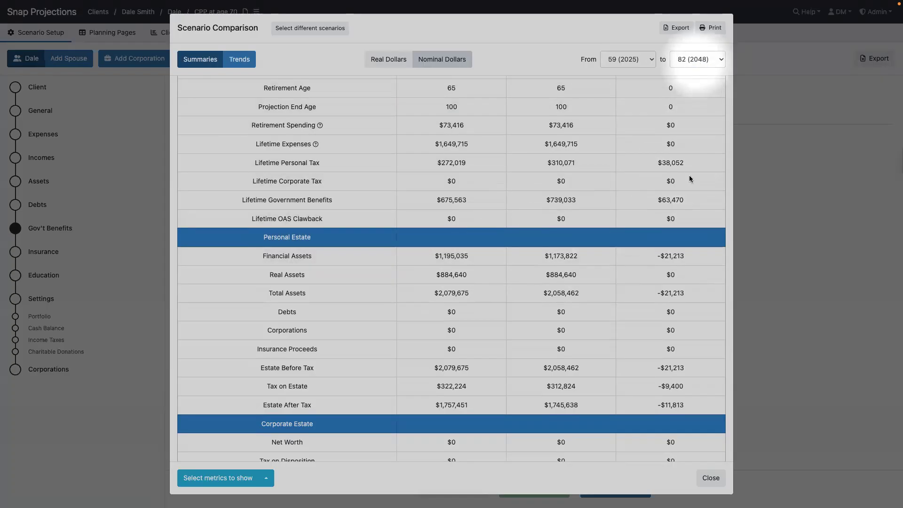
{"action": "scroll", "coordinate": [654, 307], "scroll_direction": "down", "scroll_amount": 2}
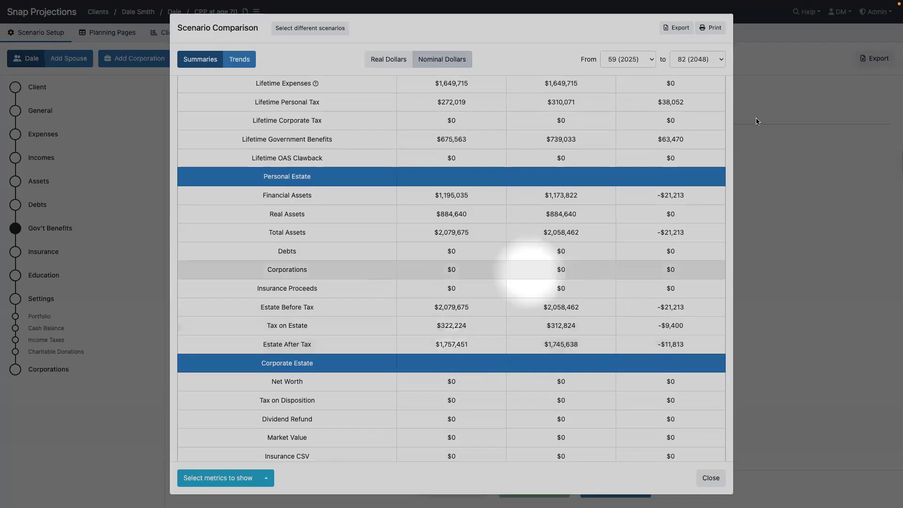
Set the comparison's end age back to 100 (2066) and examine the trend charts for tax, government benefits and personal estate.
{"action": "left_click", "coordinate": [714, 61]}
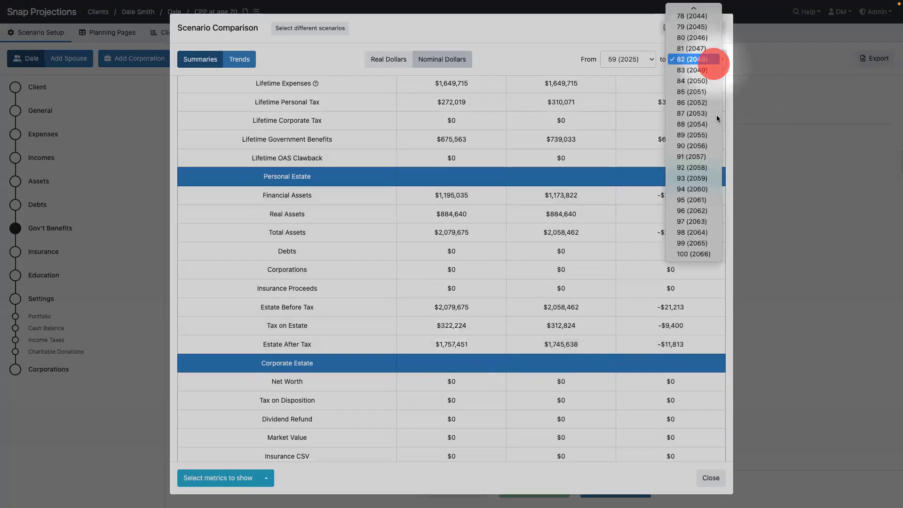
{"action": "left_click", "coordinate": [709, 254]}
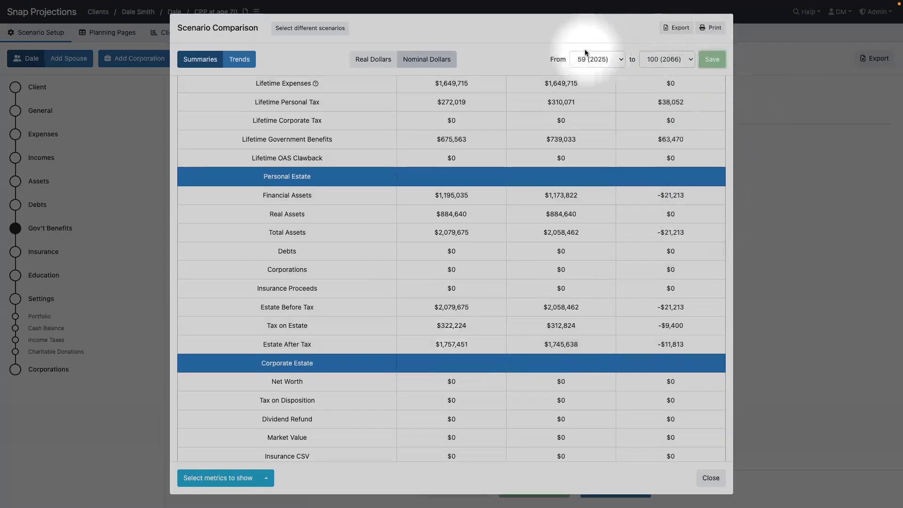
{"action": "left_click", "coordinate": [240, 63]}
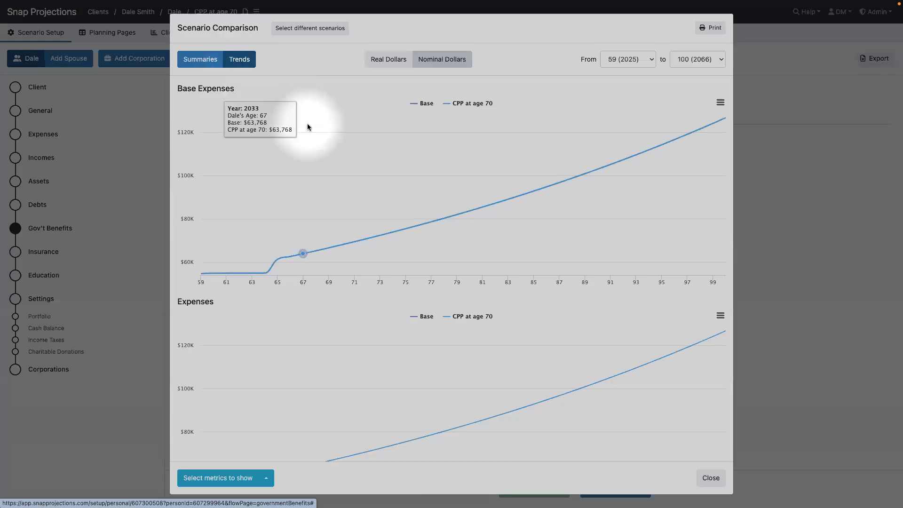
{"action": "scroll", "coordinate": [306, 123], "scroll_direction": "down", "scroll_amount": 6}
{"action": "scroll", "coordinate": [311, 122], "scroll_direction": "down", "scroll_amount": 8}
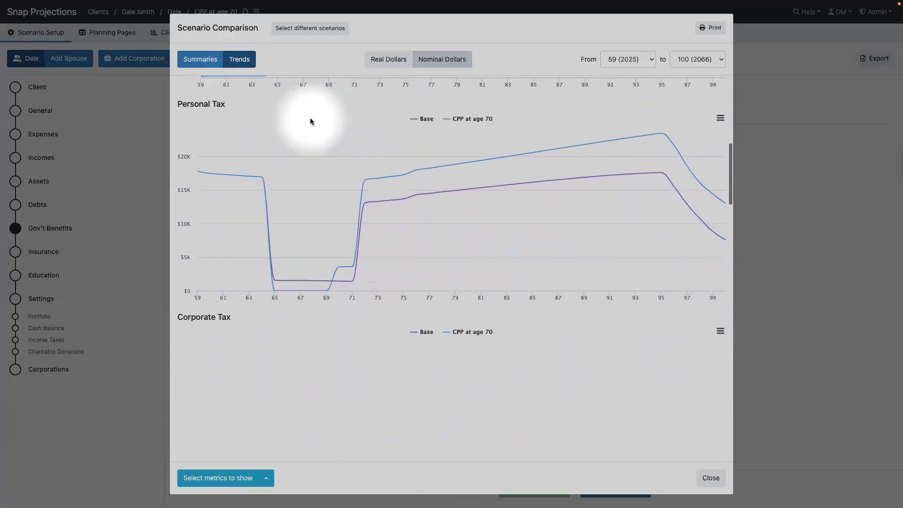
{"action": "scroll", "coordinate": [310, 121], "scroll_direction": "down", "scroll_amount": 5}
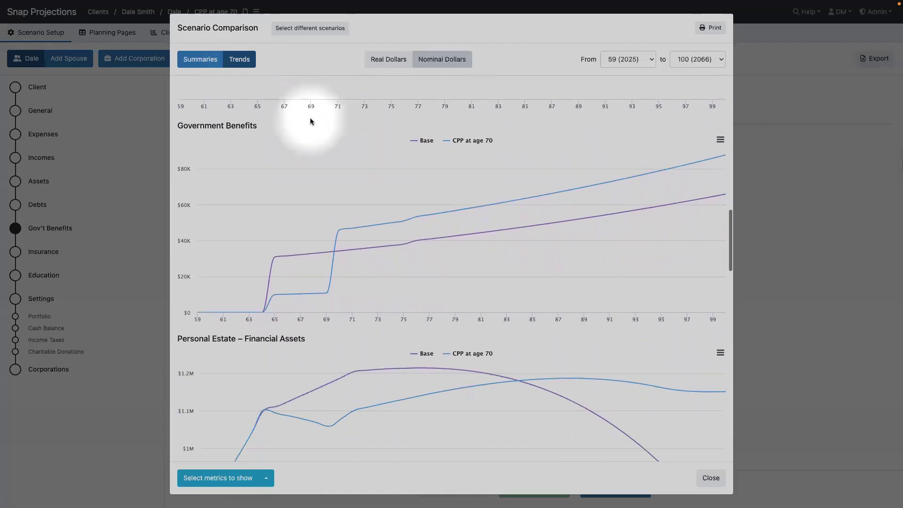
{"action": "scroll", "coordinate": [311, 121], "scroll_direction": "down", "scroll_amount": 7}
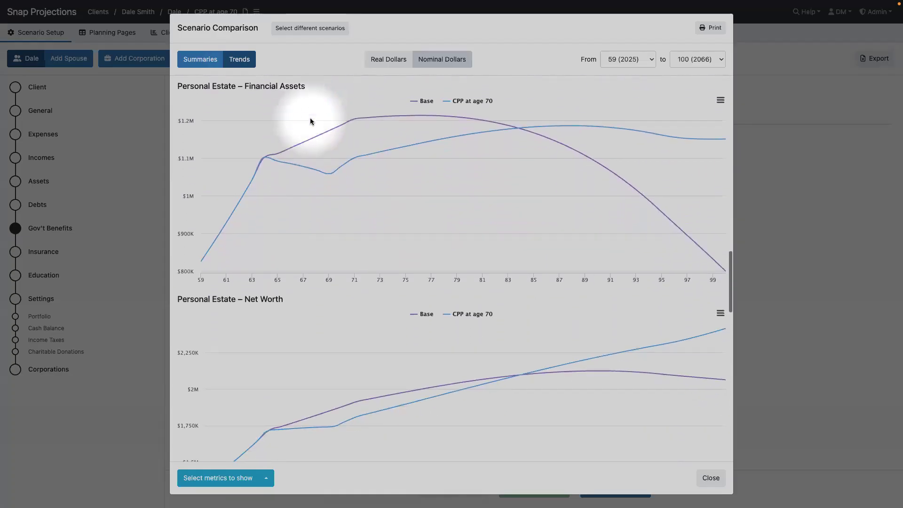
{"action": "scroll", "coordinate": [311, 122], "scroll_direction": "down", "scroll_amount": 7}
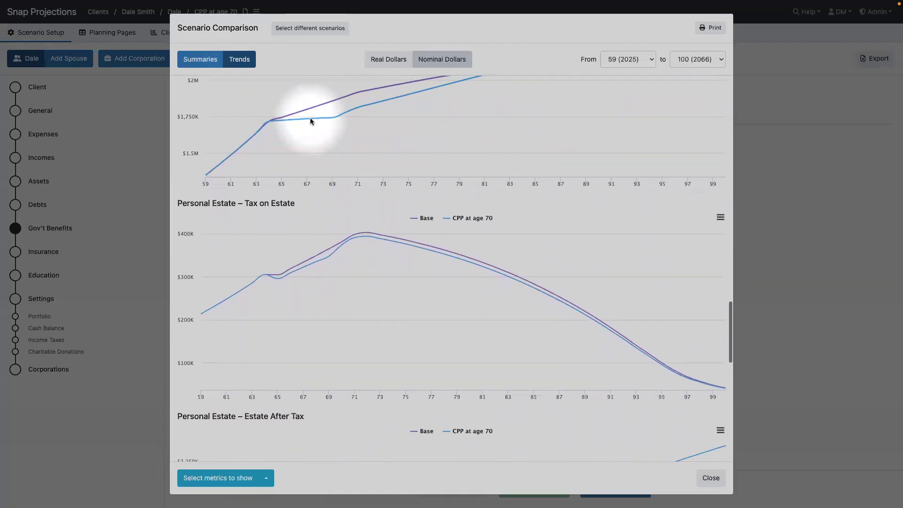
Examine the after-tax personal estate trend around age 82 and return to the comparison's summary metrics.
{"action": "scroll", "coordinate": [311, 121], "scroll_direction": "down", "scroll_amount": 2}
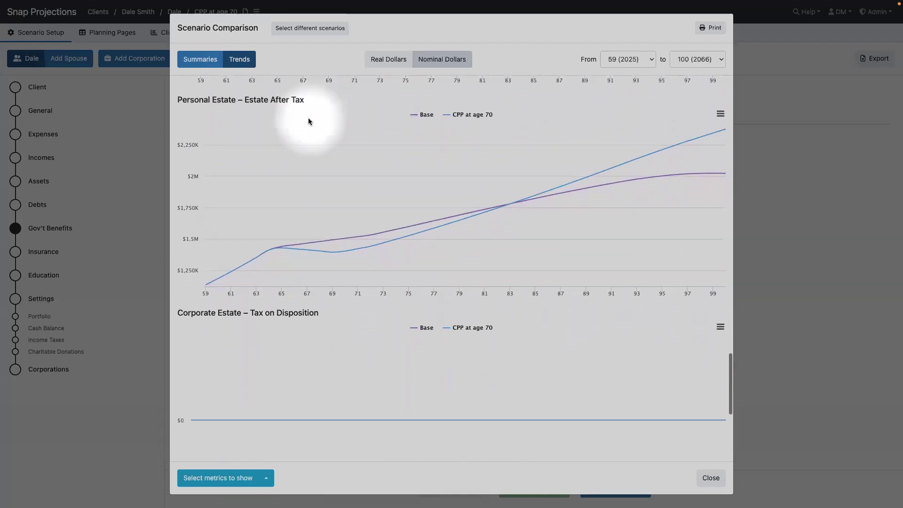
{"action": "mouse_move", "coordinate": [307, 196]}
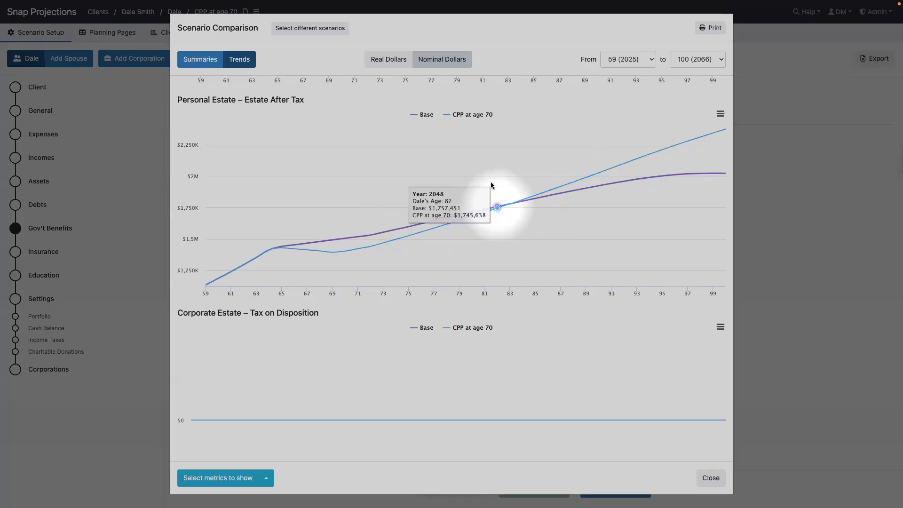
{"action": "left_click", "coordinate": [214, 63]}
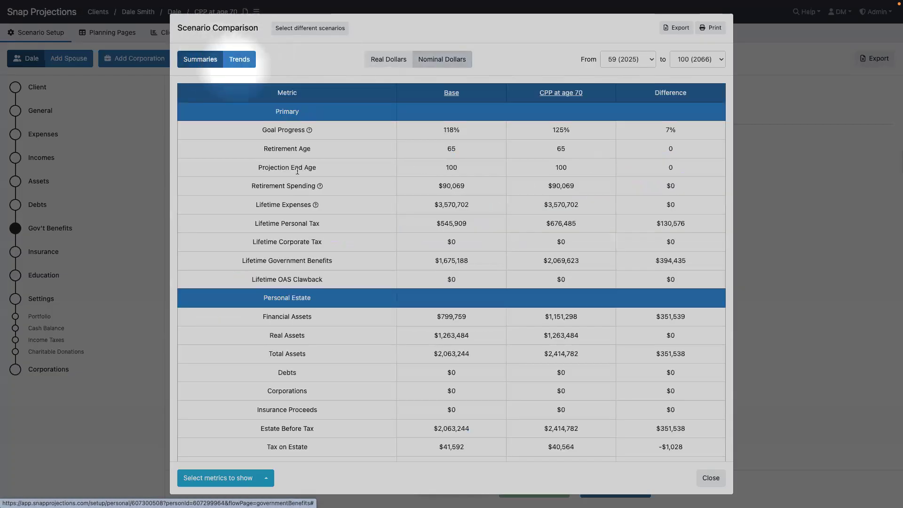
Hide the whole Corporate Estate group of metrics from the scenario comparison summary.
{"action": "scroll", "coordinate": [301, 163], "scroll_direction": "down", "scroll_amount": 1}
{"action": "scroll", "coordinate": [300, 163], "scroll_direction": "down", "scroll_amount": 5}
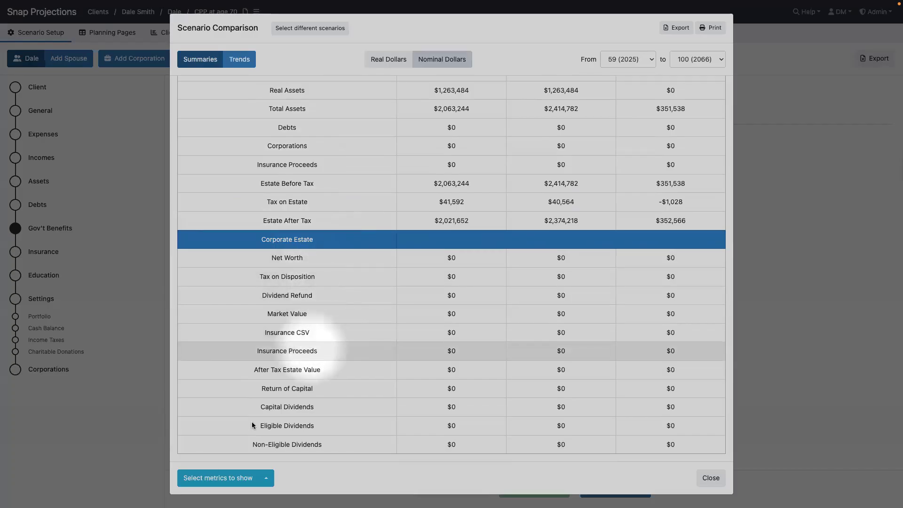
{"action": "left_click", "coordinate": [217, 479]}
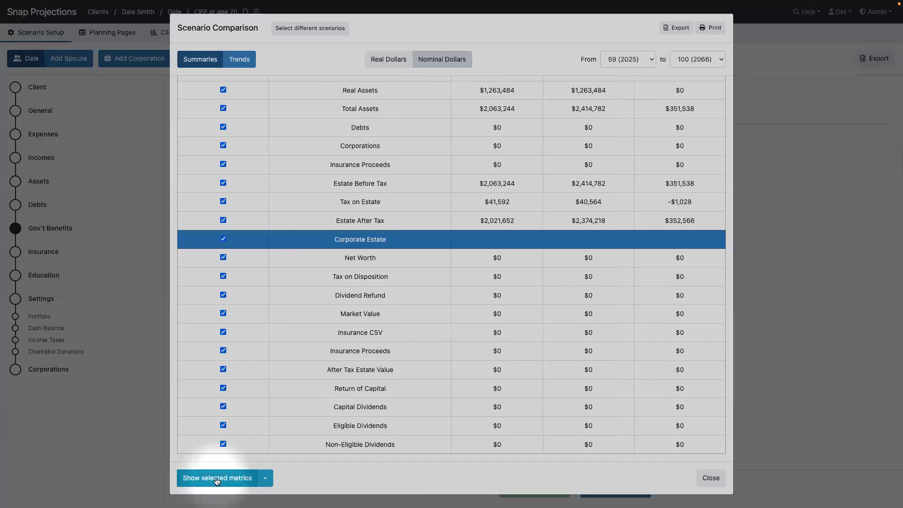
{"action": "left_click", "coordinate": [224, 240]}
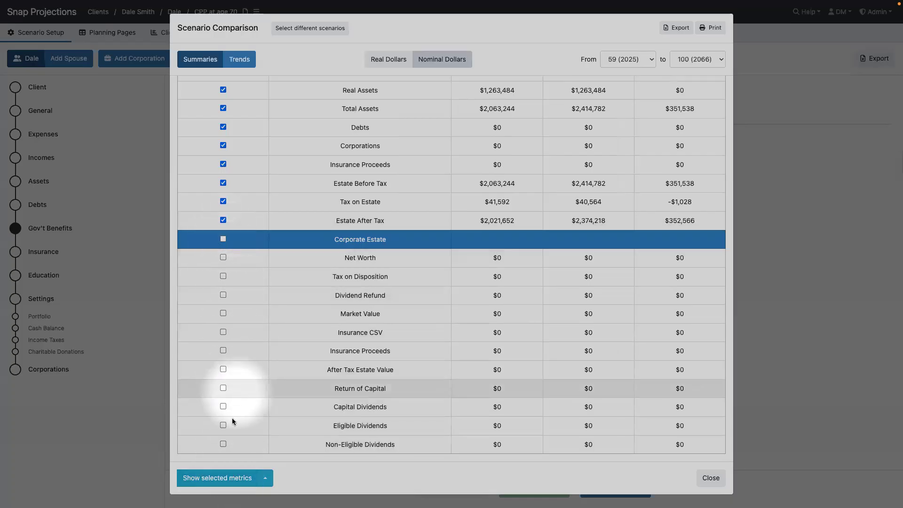
{"action": "left_click", "coordinate": [218, 478]}
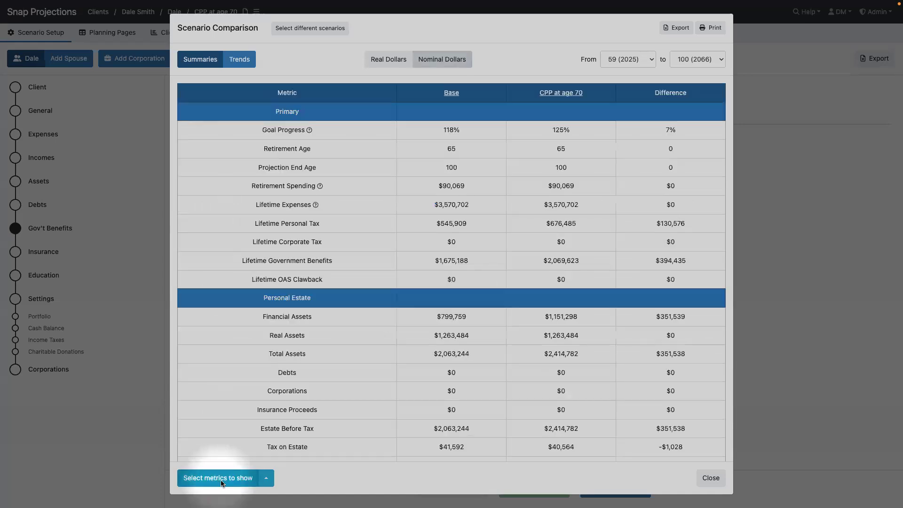
{"action": "scroll", "coordinate": [346, 368], "scroll_direction": "down", "scroll_amount": 1}
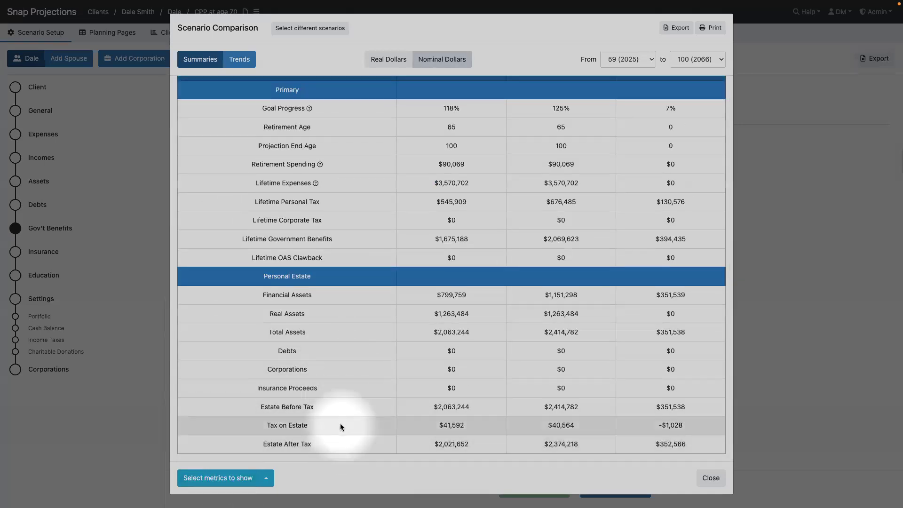
{"action": "scroll", "coordinate": [340, 426], "scroll_direction": "up", "scroll_amount": 1}
{"action": "scroll", "coordinate": [340, 427], "scroll_direction": "down", "scroll_amount": 1}
Include the Corporate Estate metrics in the summary again and close the scenario comparison.
{"action": "left_click", "coordinate": [231, 479]}
{"action": "scroll", "coordinate": [301, 288], "scroll_direction": "up", "scroll_amount": 1}
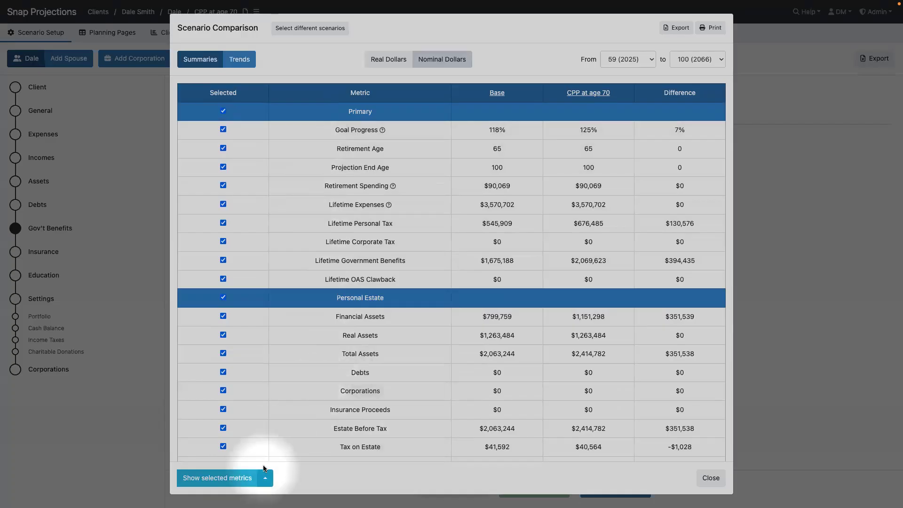
{"action": "left_click", "coordinate": [244, 479]}
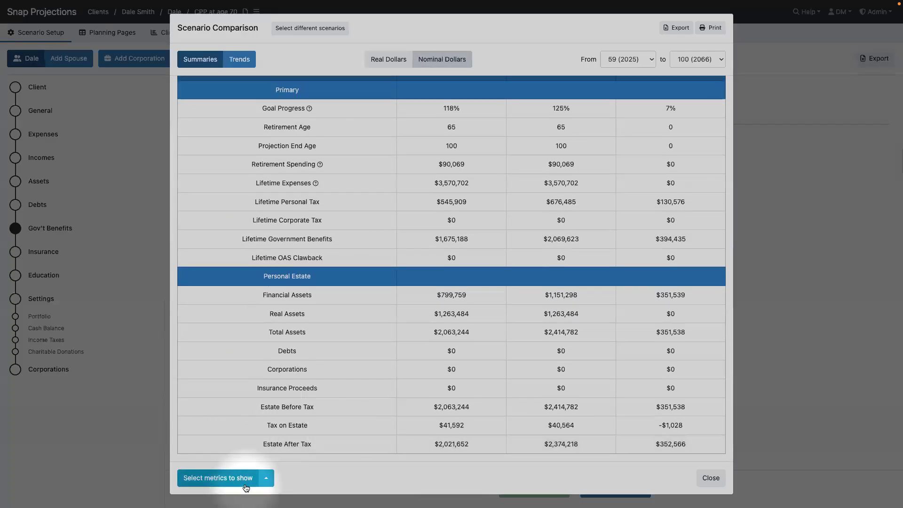
{"action": "left_click", "coordinate": [245, 485]}
{"action": "scroll", "coordinate": [228, 383], "scroll_direction": "down", "scroll_amount": 3}
{"action": "left_click", "coordinate": [224, 292]}
{"action": "left_click", "coordinate": [238, 477]}
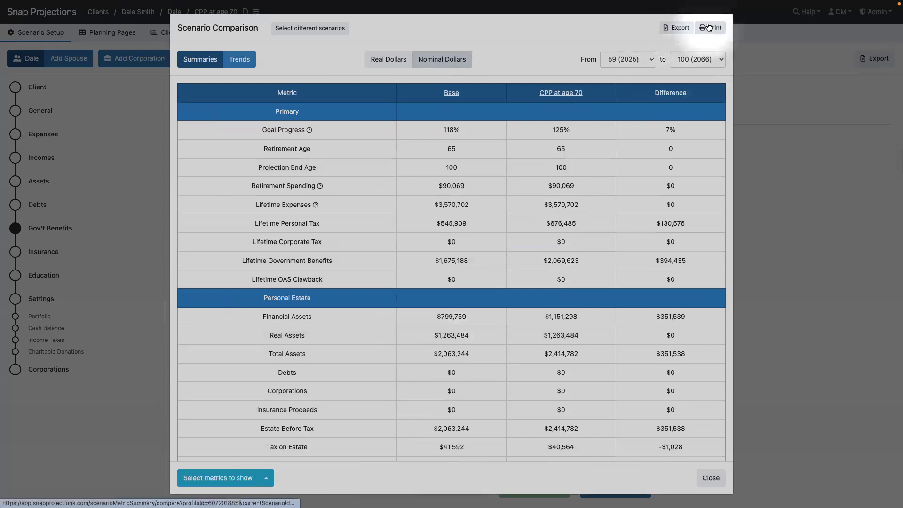
{"action": "left_click", "coordinate": [709, 480]}
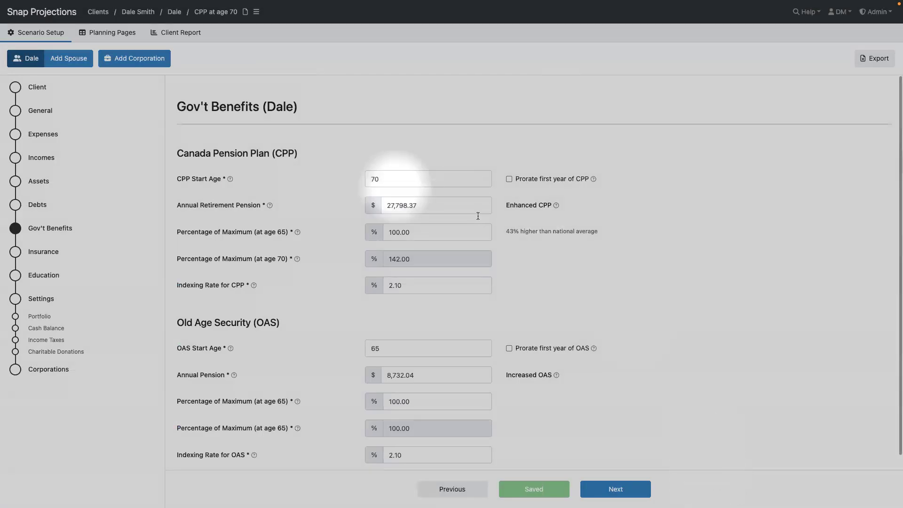
Switch from the CPP at age 70 scenario to the Base scenario's planning pages.
{"action": "left_click", "coordinate": [144, 12]}
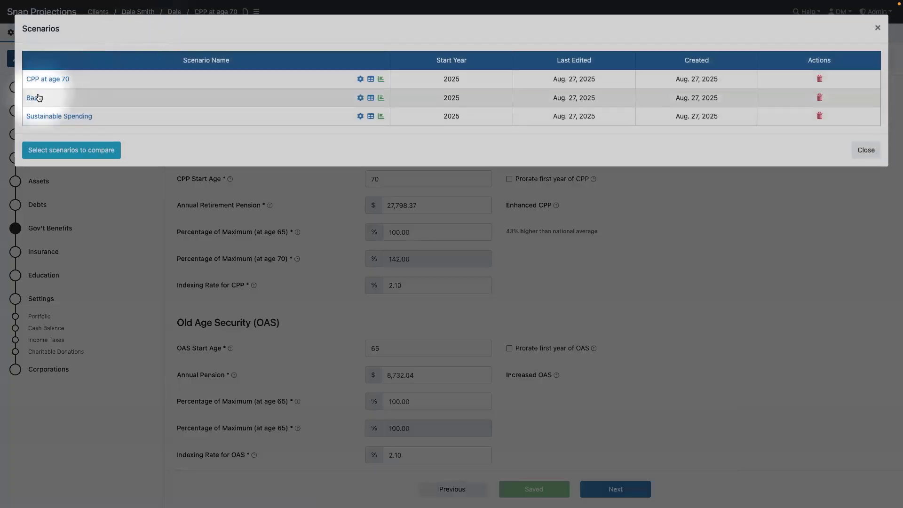
{"action": "left_click", "coordinate": [877, 27]}
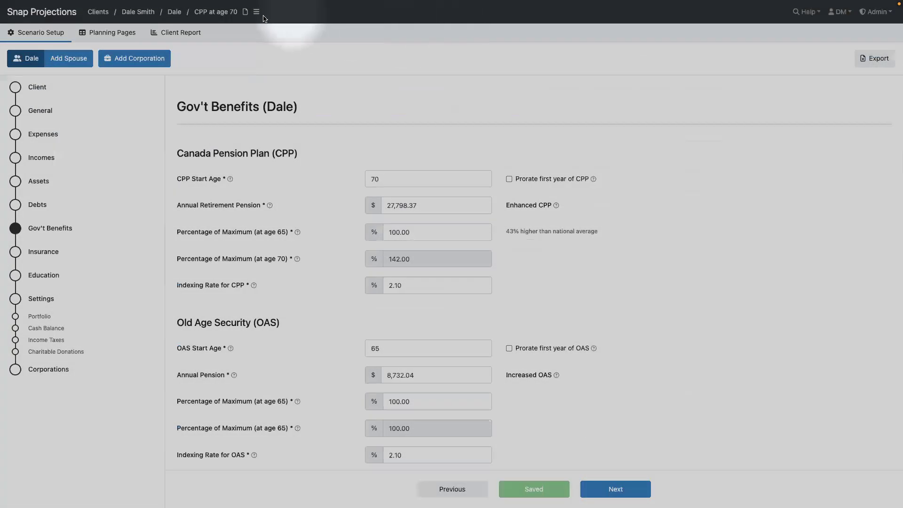
{"action": "left_click", "coordinate": [256, 12]}
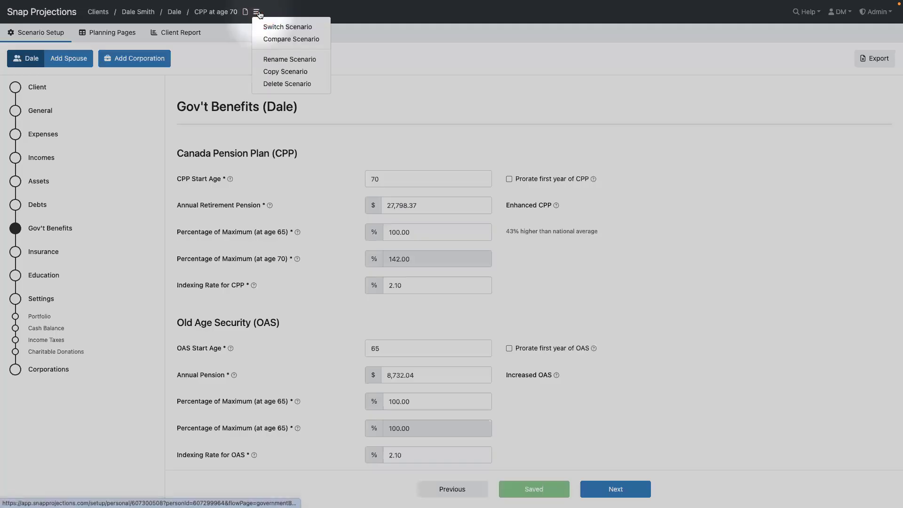
{"action": "left_click", "coordinate": [301, 27]}
{"action": "left_click", "coordinate": [34, 97]}
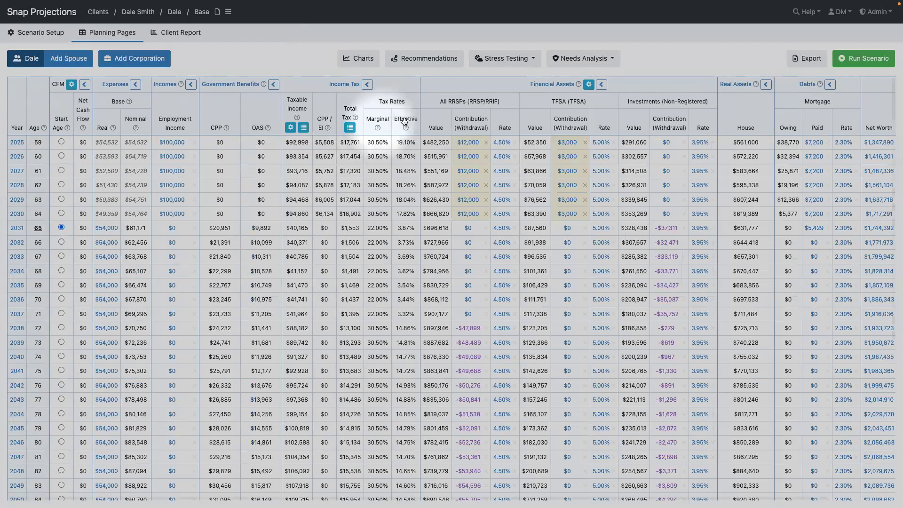
{"action": "left_click", "coordinate": [457, 109]}
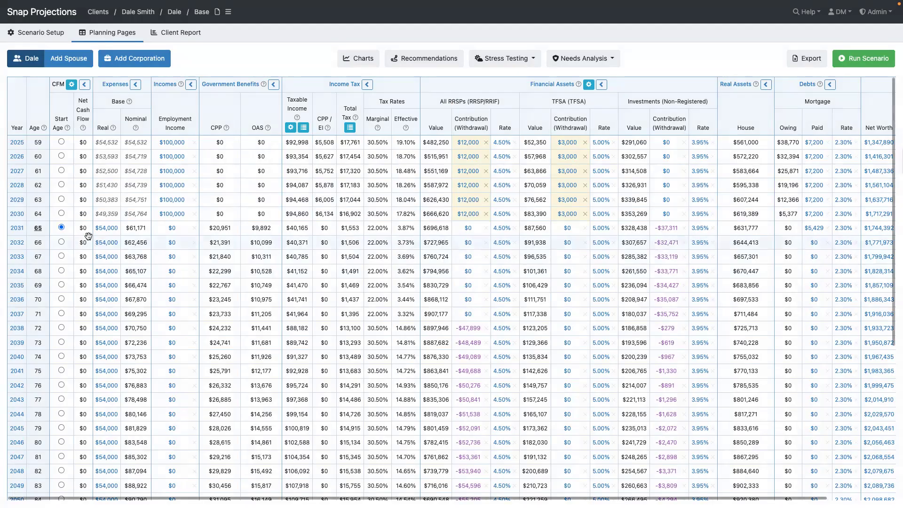
Show the CFM Order column for this scenario in the Financial Assets settings and save them.
{"action": "left_click", "coordinate": [61, 228]}
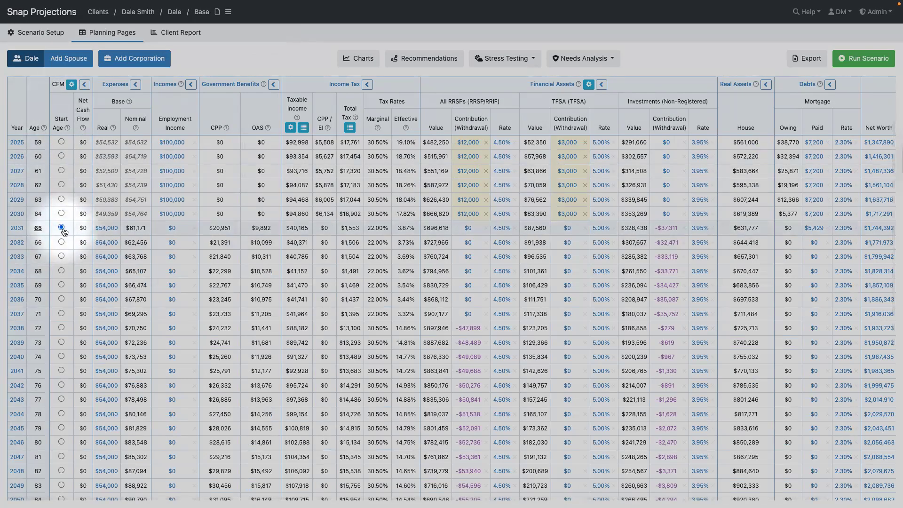
{"action": "mouse_move", "coordinate": [38, 227]}
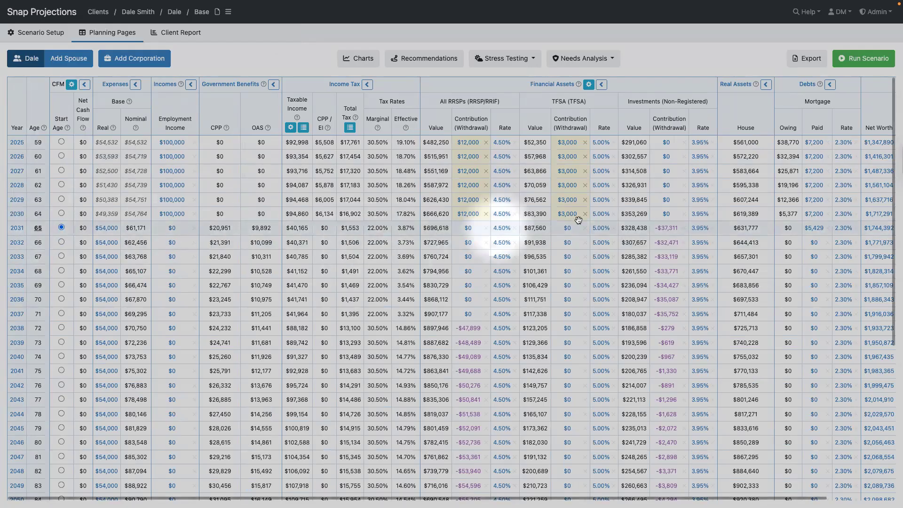
{"action": "left_click", "coordinate": [589, 88]}
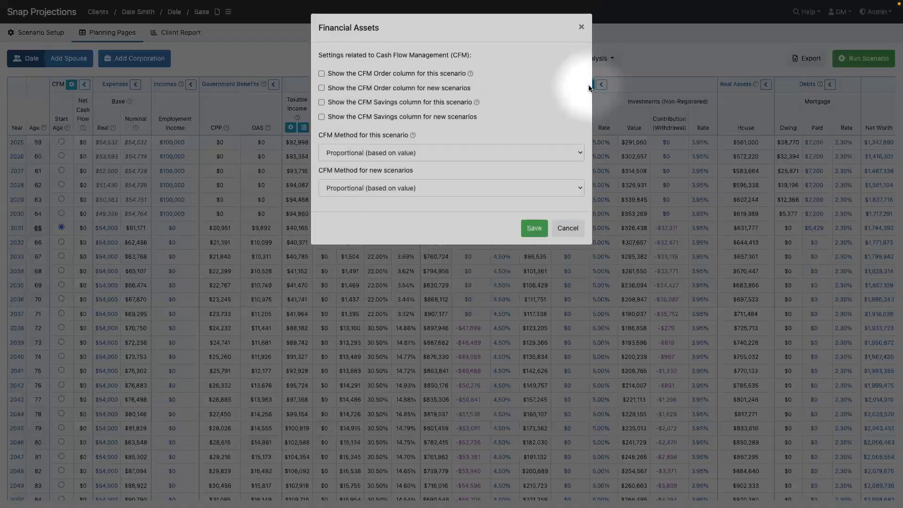
{"action": "left_click", "coordinate": [321, 74]}
{"action": "left_click", "coordinate": [533, 228]}
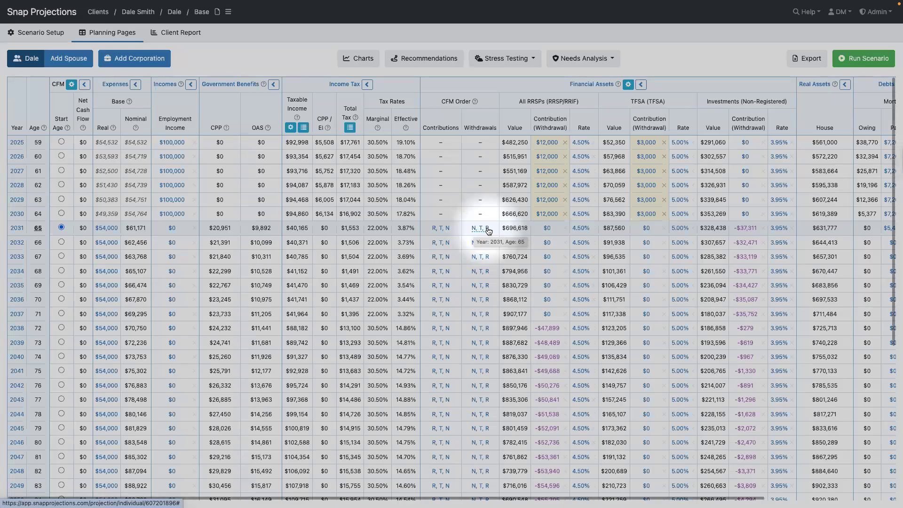
Review the contribution and withdrawal order options at age 65 and the account withdrawals through age 100.
{"action": "left_click", "coordinate": [445, 229]}
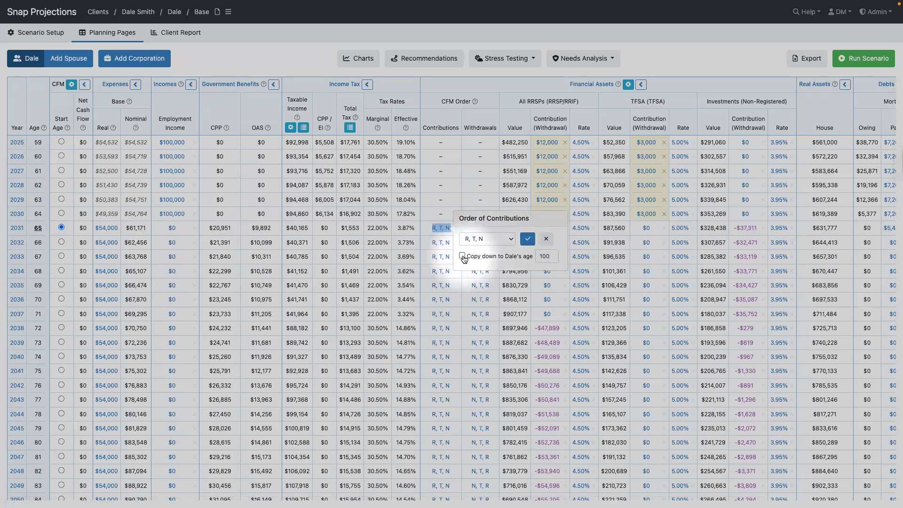
{"action": "left_click", "coordinate": [545, 239]}
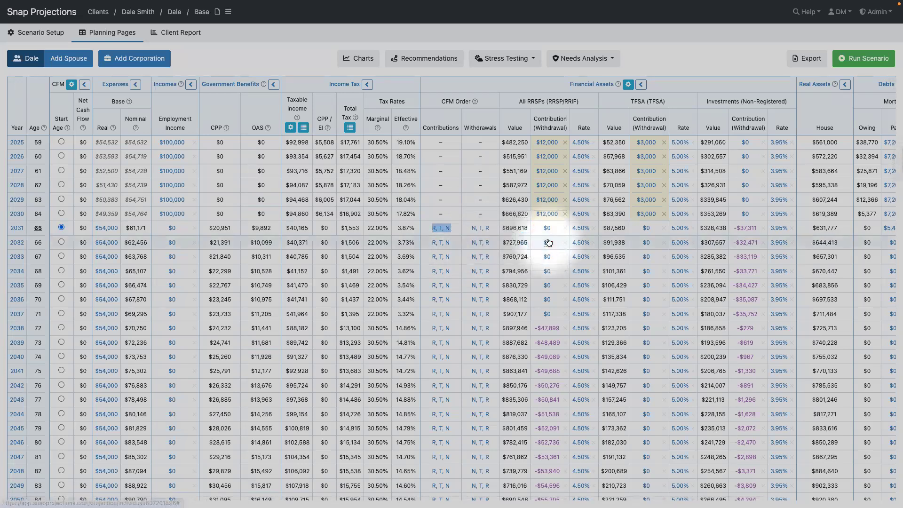
{"action": "left_click", "coordinate": [480, 229]}
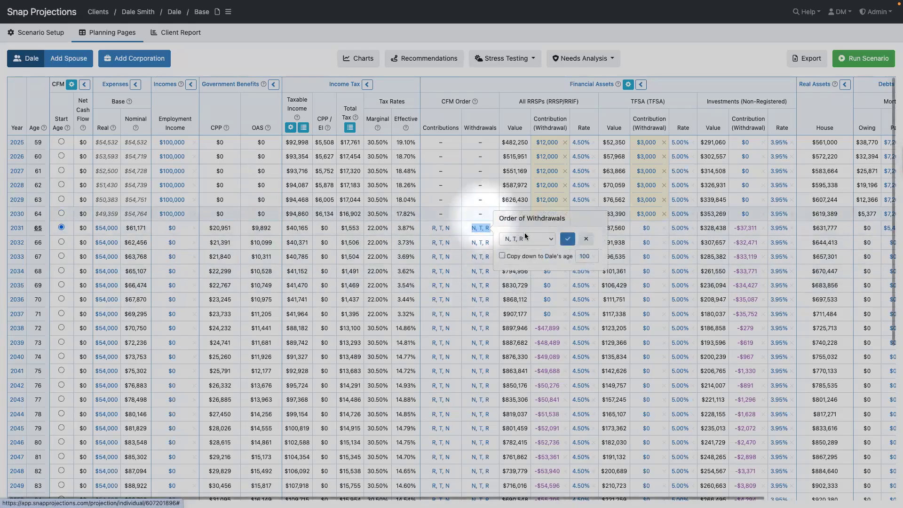
{"action": "left_click", "coordinate": [530, 239]}
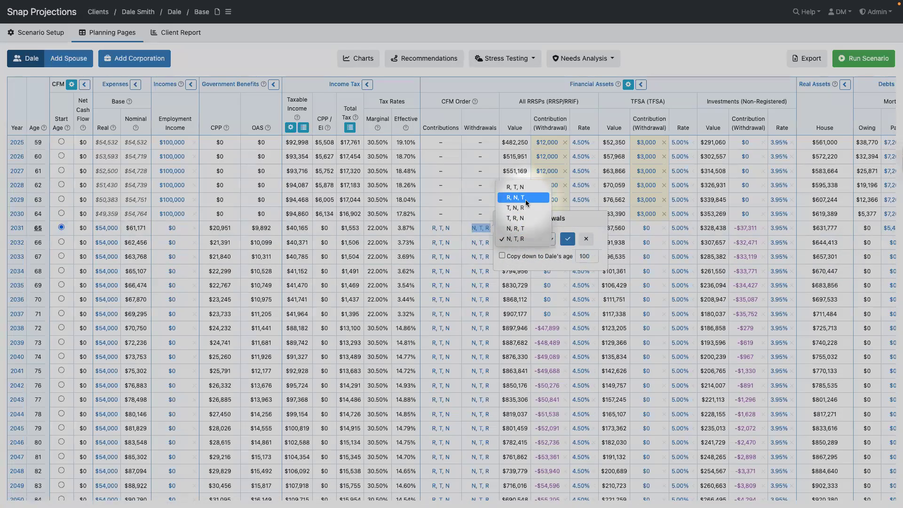
{"action": "left_click", "coordinate": [586, 240]}
{"action": "left_click", "coordinate": [586, 240]}
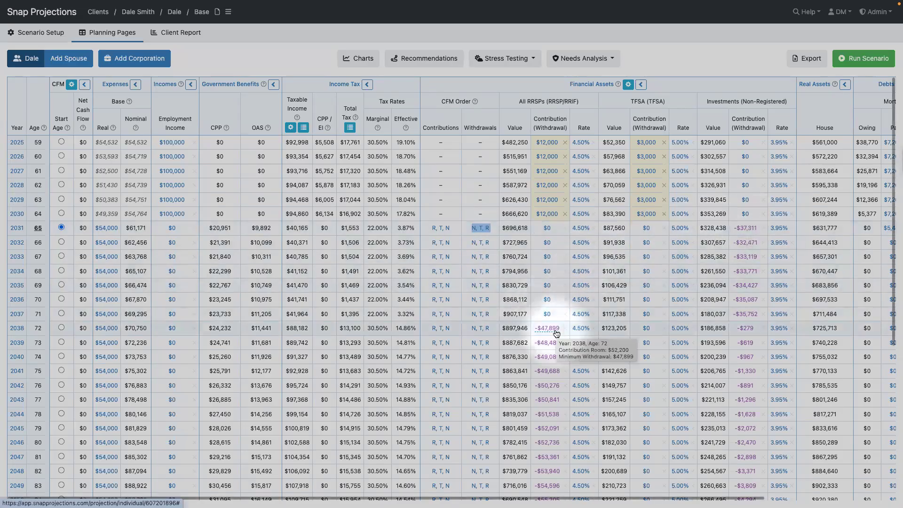
{"action": "scroll", "coordinate": [647, 330], "scroll_direction": "down", "scroll_amount": 3}
{"action": "scroll", "coordinate": [647, 330], "scroll_direction": "down", "scroll_amount": 3}
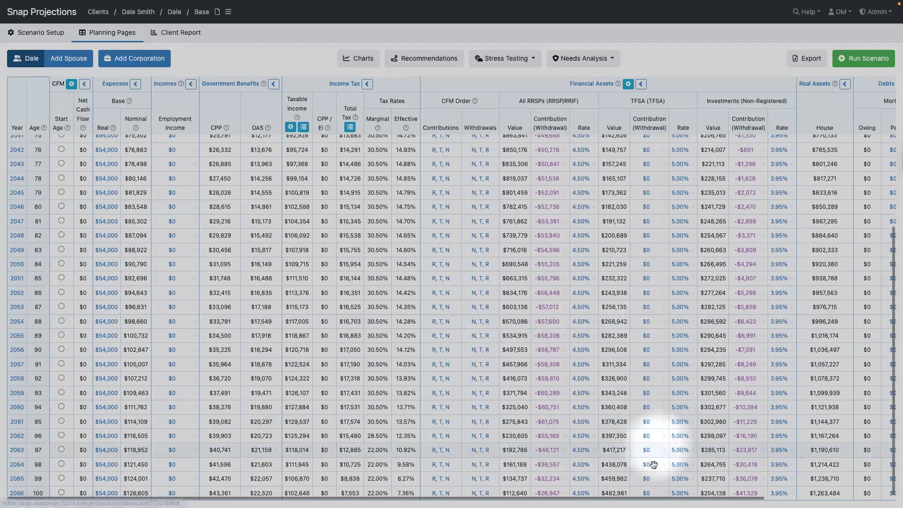
{"action": "scroll", "coordinate": [652, 467], "scroll_direction": "up", "scroll_amount": 6}
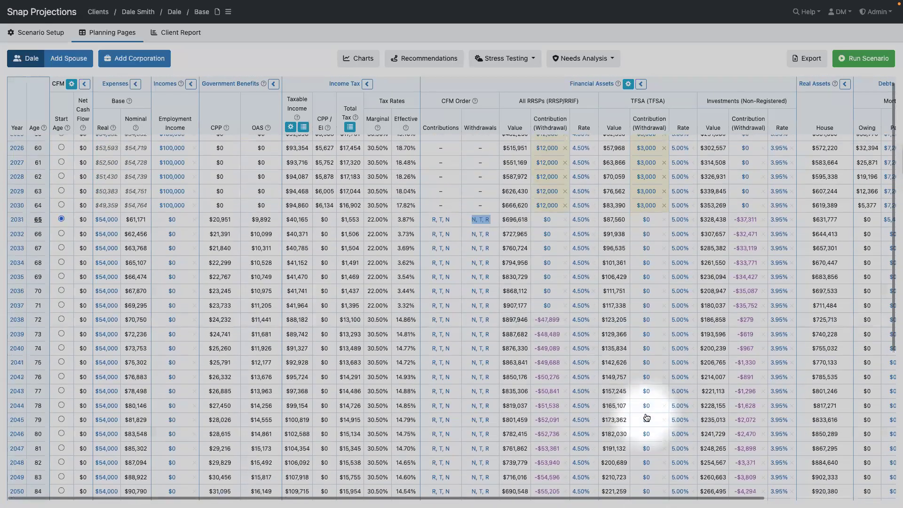
Set the withdrawal order at age 65 to R, N, T, copy it down to age 100 and rerun the scenario.
{"action": "left_click", "coordinate": [479, 232]}
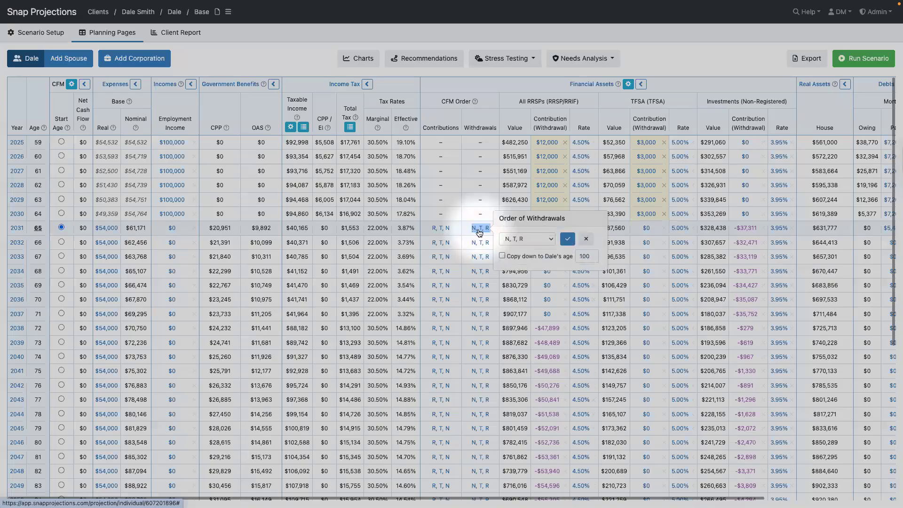
{"action": "left_click", "coordinate": [515, 241]}
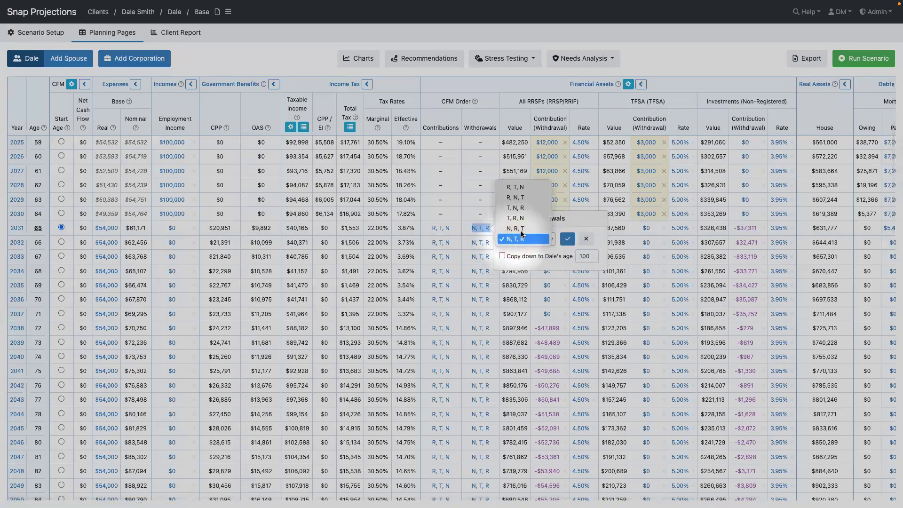
{"action": "left_click", "coordinate": [523, 200]}
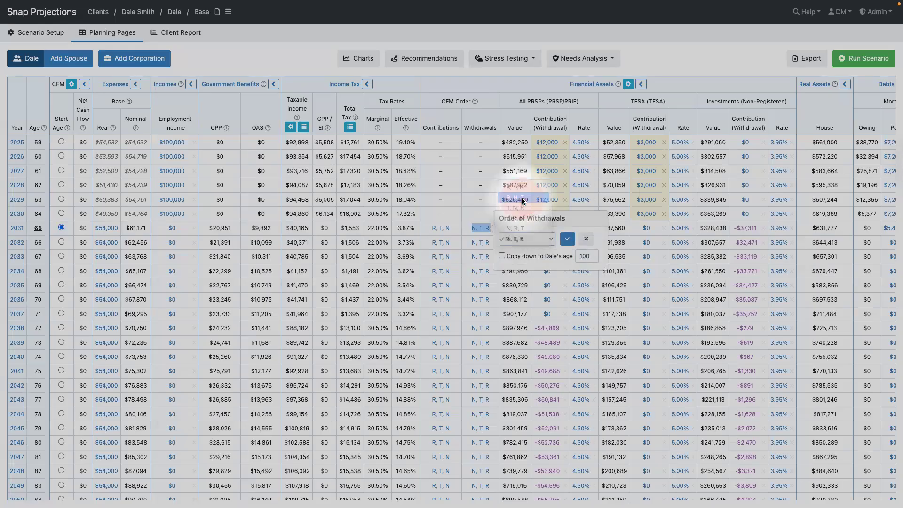
{"action": "left_click", "coordinate": [502, 256]}
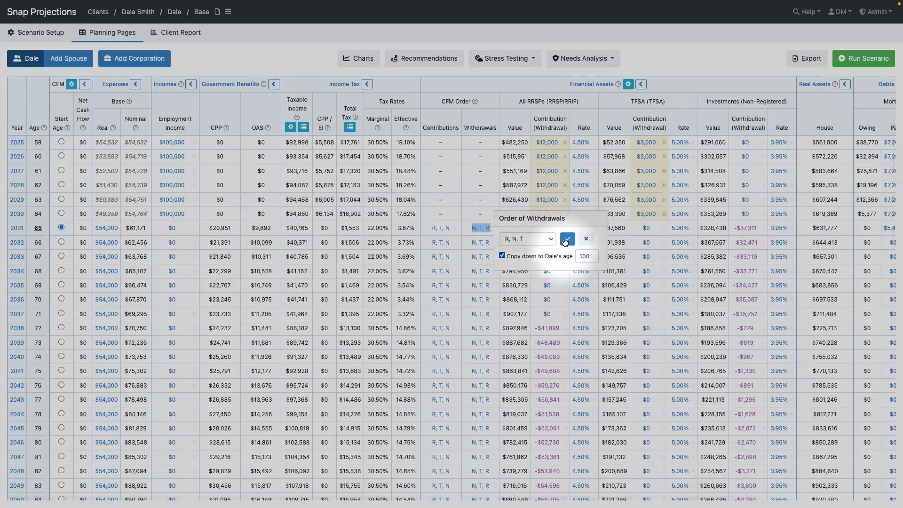
{"action": "left_click", "coordinate": [567, 240]}
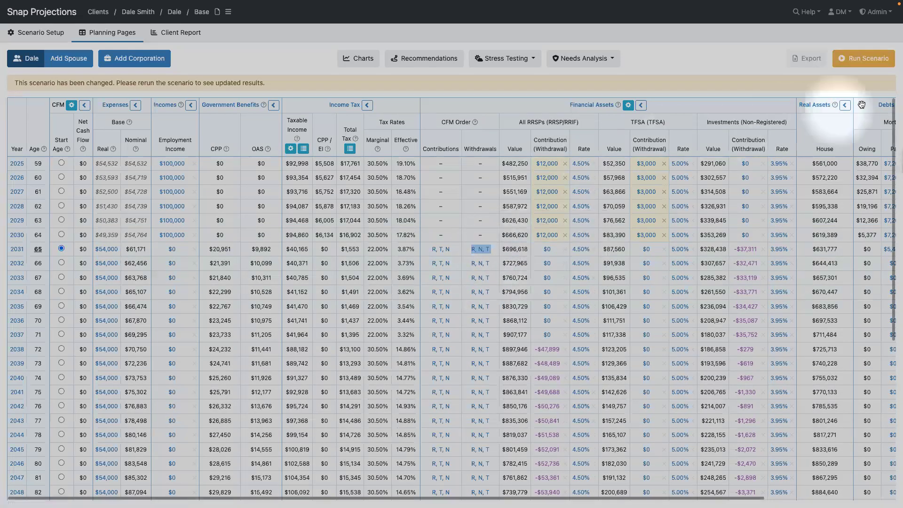
{"action": "left_click", "coordinate": [852, 60]}
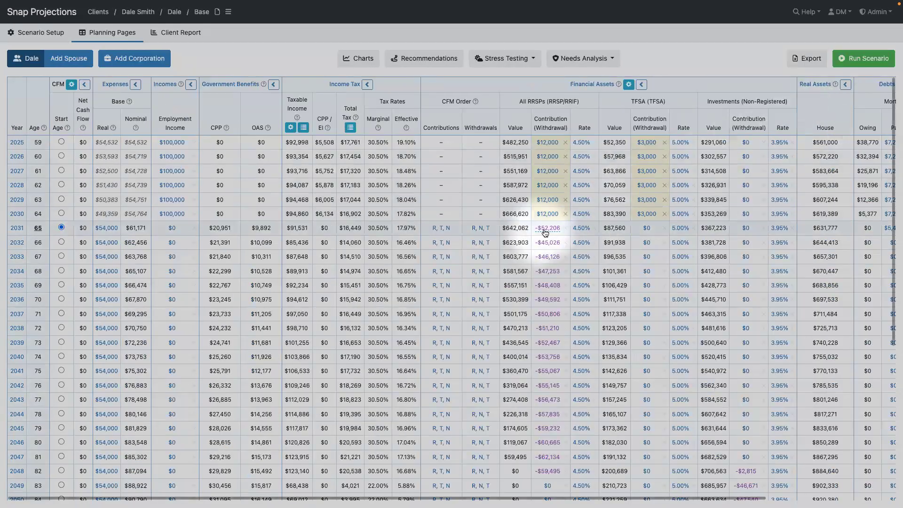
{"action": "mouse_move", "coordinate": [545, 233]}
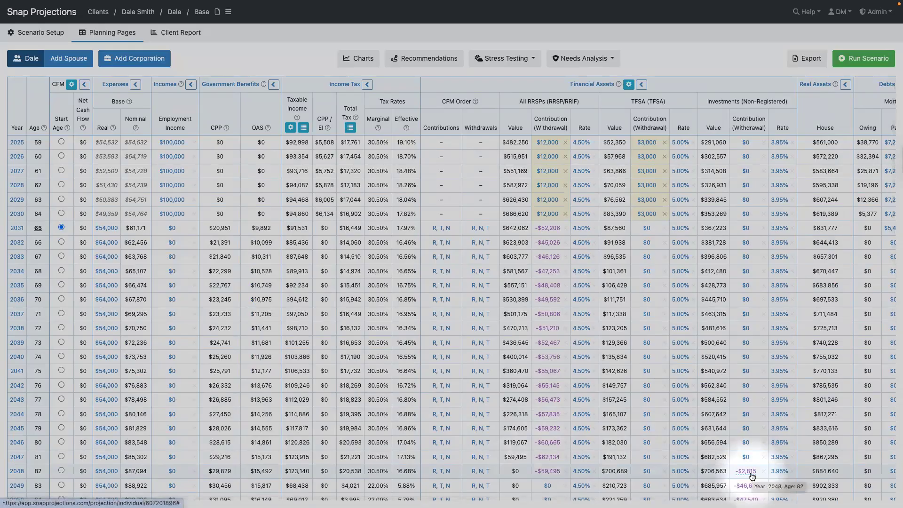
Set the order of withdrawals at age 65 to N, T, R, copy it down to age 100 and rerun the scenario.
{"action": "scroll", "coordinate": [751, 476], "scroll_direction": "down", "scroll_amount": 5}
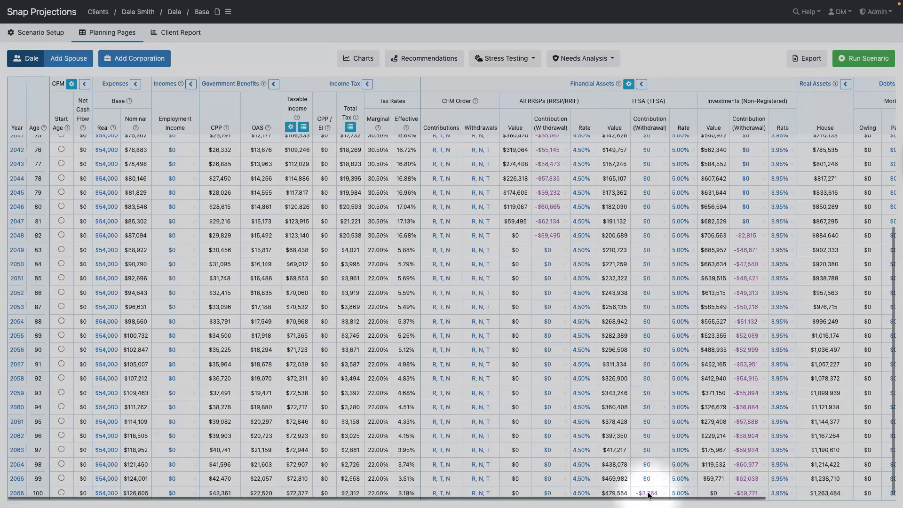
{"action": "scroll", "coordinate": [650, 411], "scroll_direction": "up", "scroll_amount": 5}
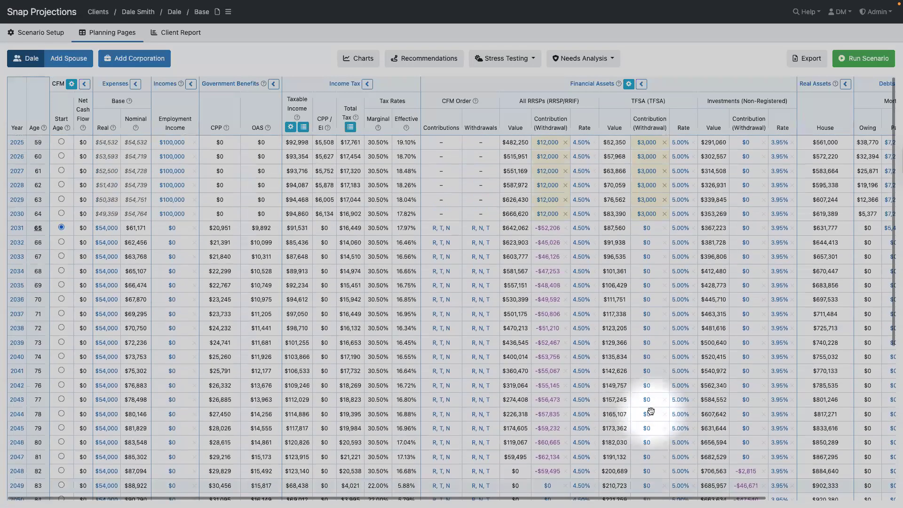
{"action": "left_click", "coordinate": [479, 228]}
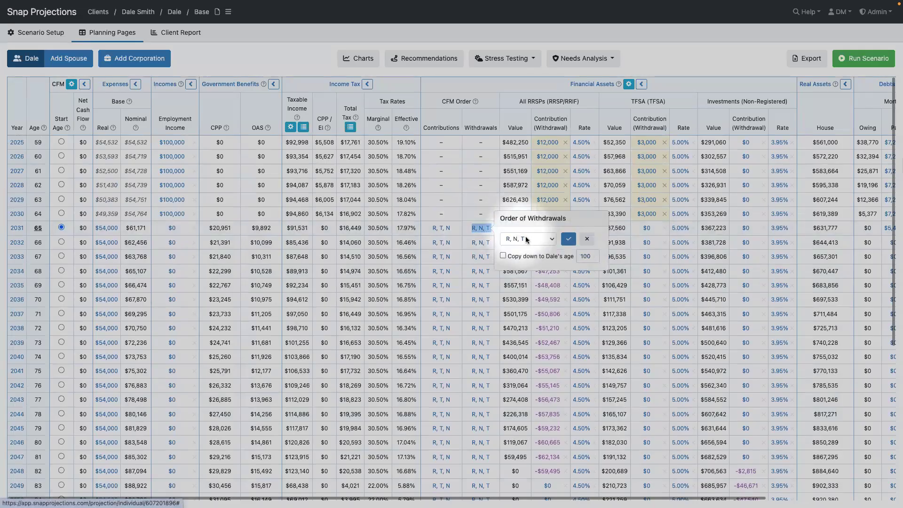
{"action": "left_click", "coordinate": [525, 237]}
{"action": "left_click", "coordinate": [528, 277]}
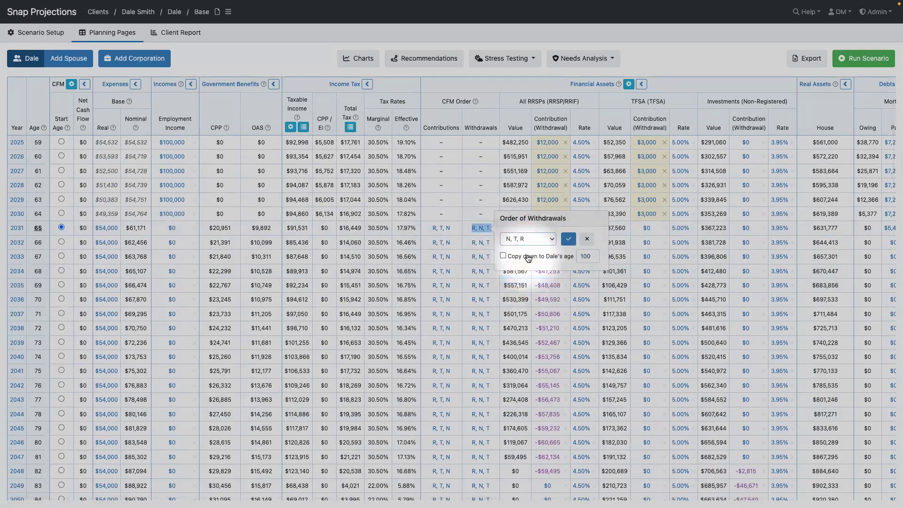
{"action": "left_click", "coordinate": [527, 258]}
{"action": "left_click", "coordinate": [568, 239]}
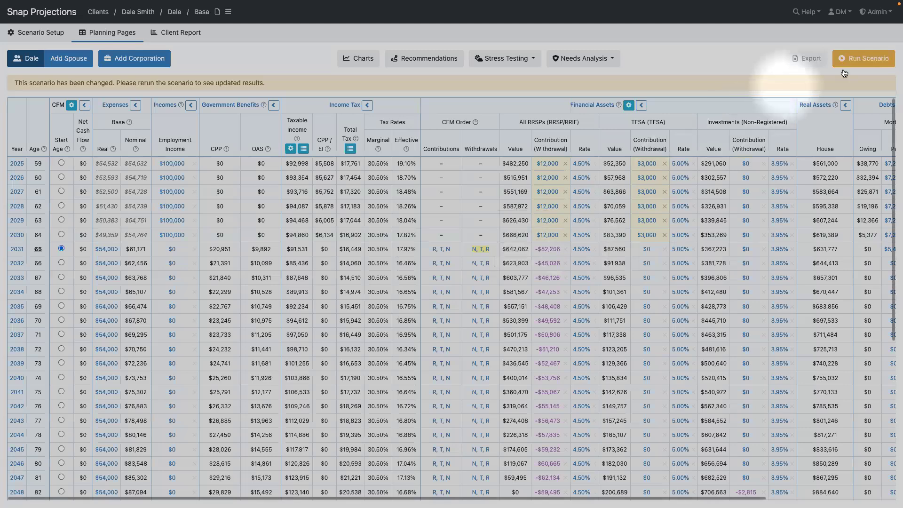
{"action": "left_click", "coordinate": [863, 59]}
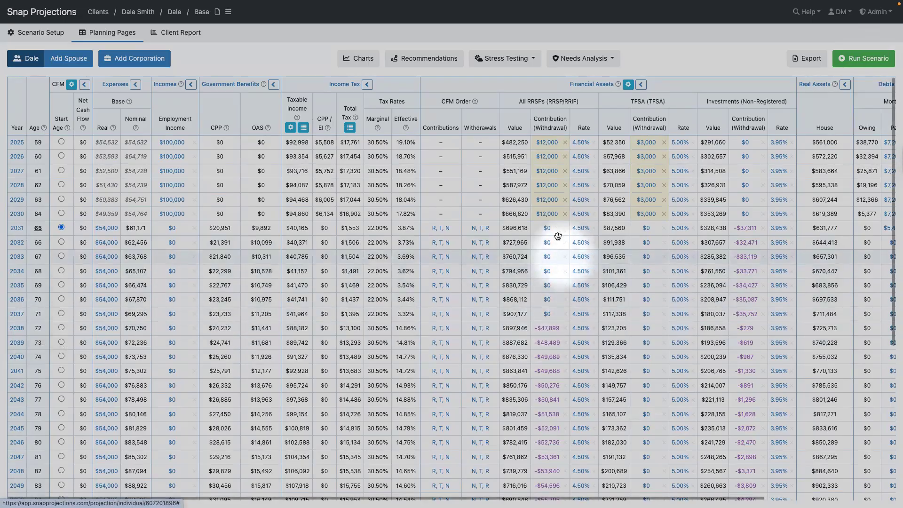
Set the conversion age of All RRSPs to 64 in the RRSP/RRIF asset settings and return to the planning pages.
{"action": "mouse_move", "coordinate": [551, 229]}
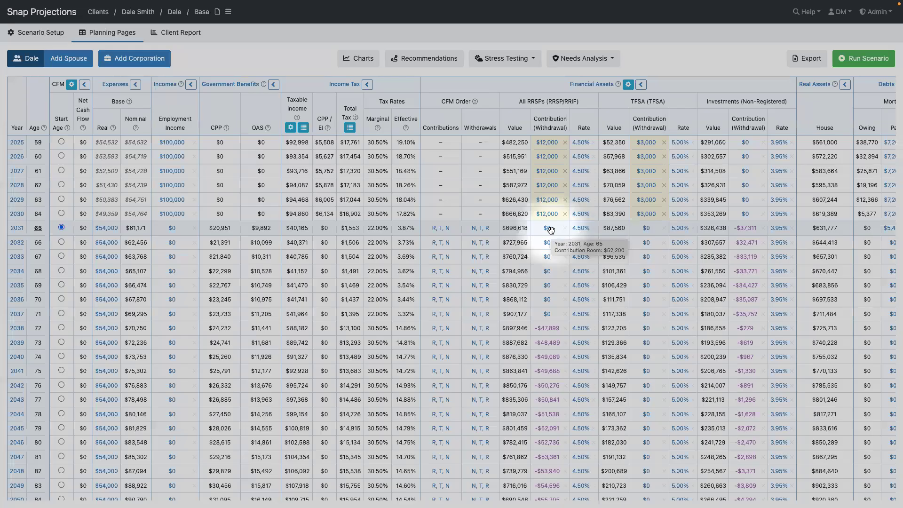
{"action": "left_click", "coordinate": [591, 84]}
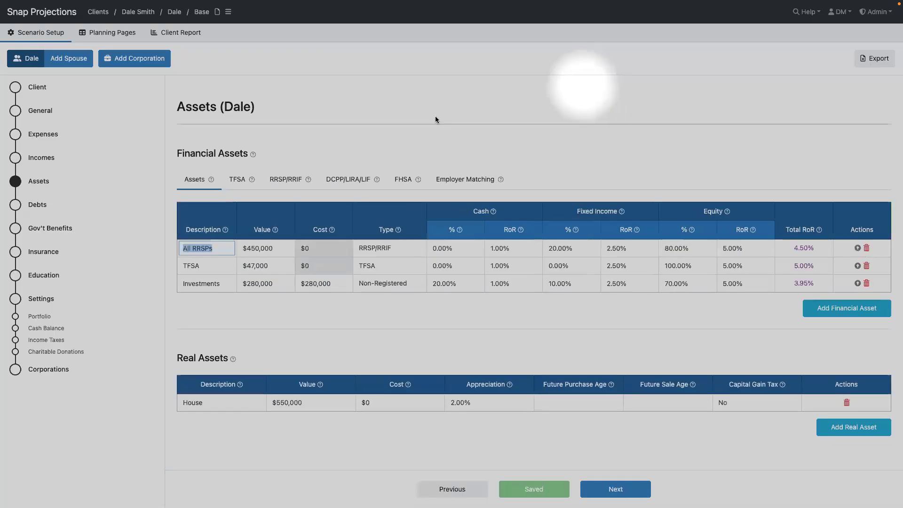
{"action": "left_click", "coordinate": [283, 183]}
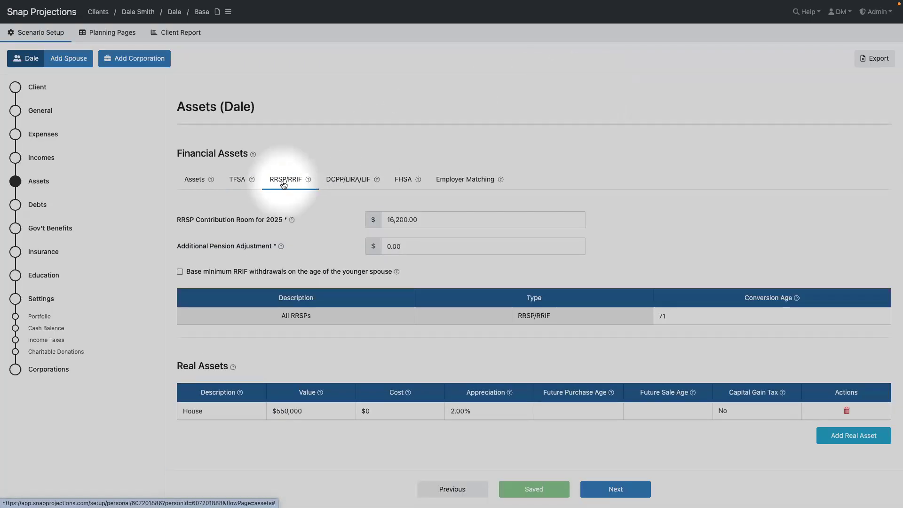
{"action": "left_click", "coordinate": [674, 316]}
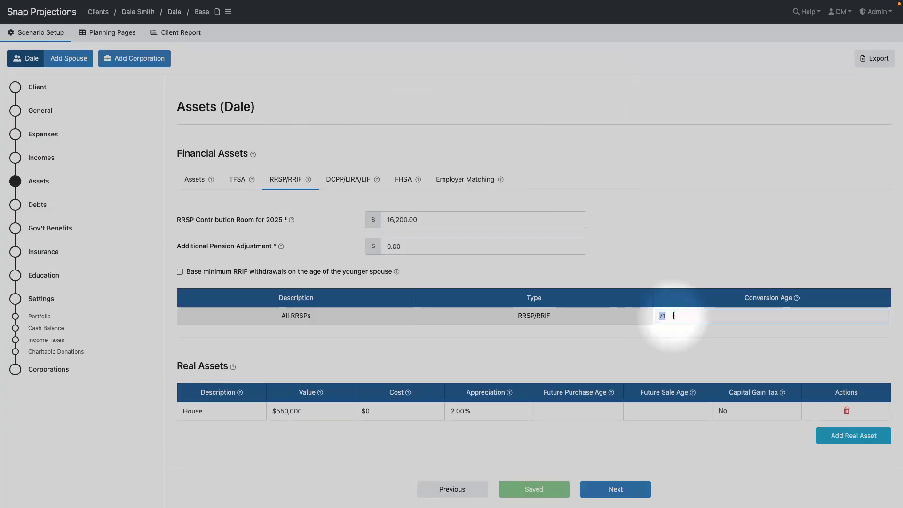
{"action": "type", "text": "64"}
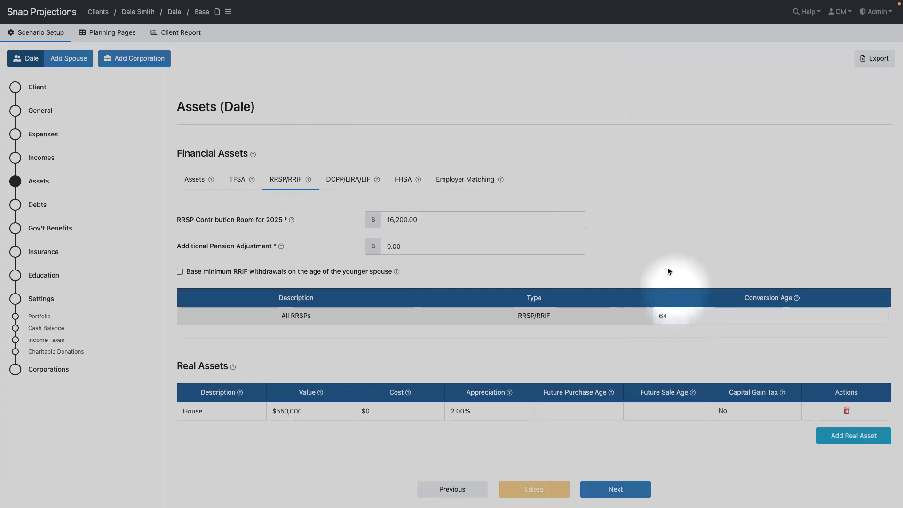
{"action": "left_click", "coordinate": [668, 269]}
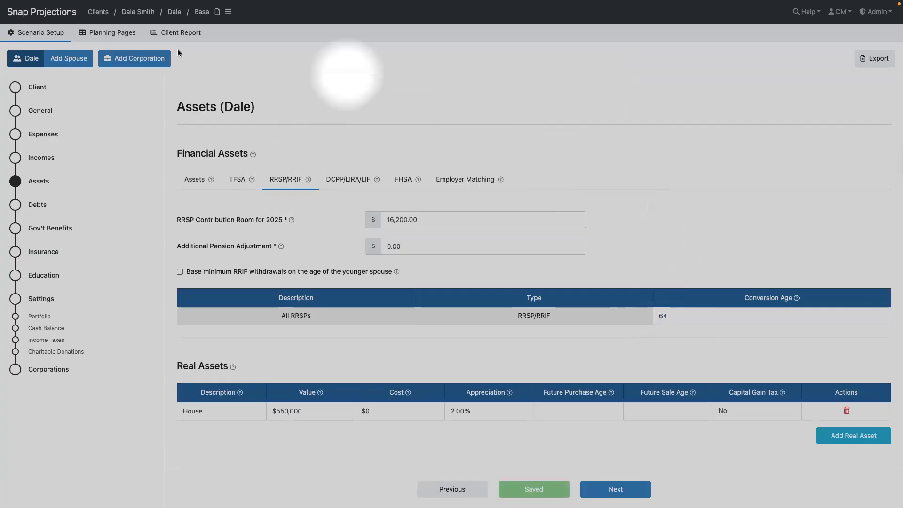
{"action": "left_click", "coordinate": [93, 35]}
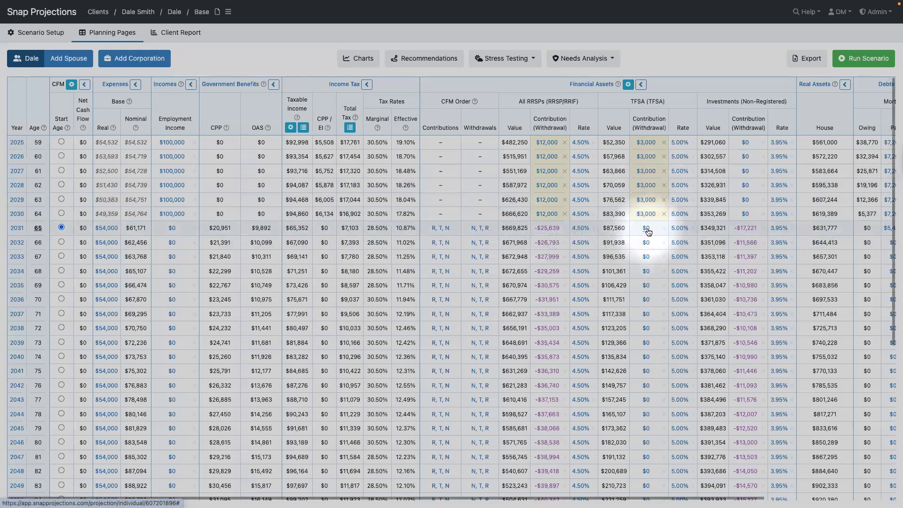
Check the TFSA contribution room from age 65, and view the yearly Taxable Income Details and Income Tax Details.
{"action": "mouse_move", "coordinate": [648, 231]}
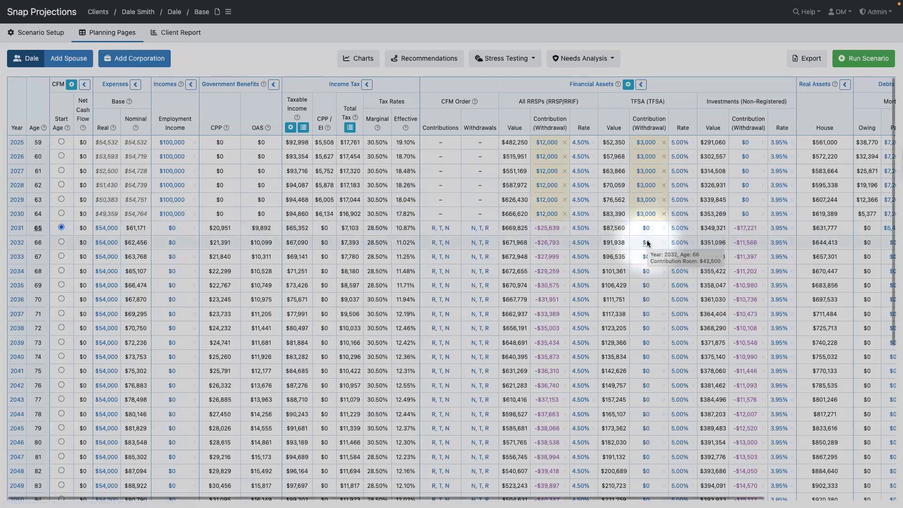
{"action": "mouse_move", "coordinate": [648, 259]}
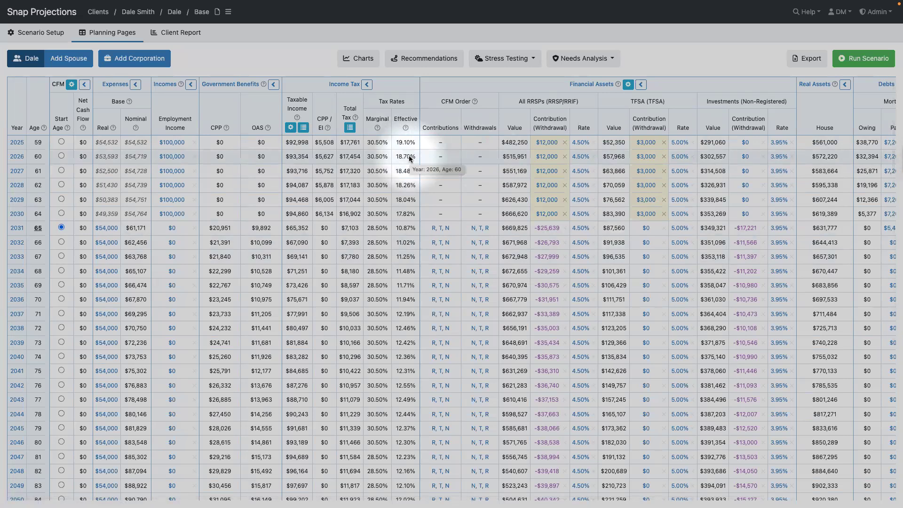
{"action": "left_click", "coordinate": [303, 128]}
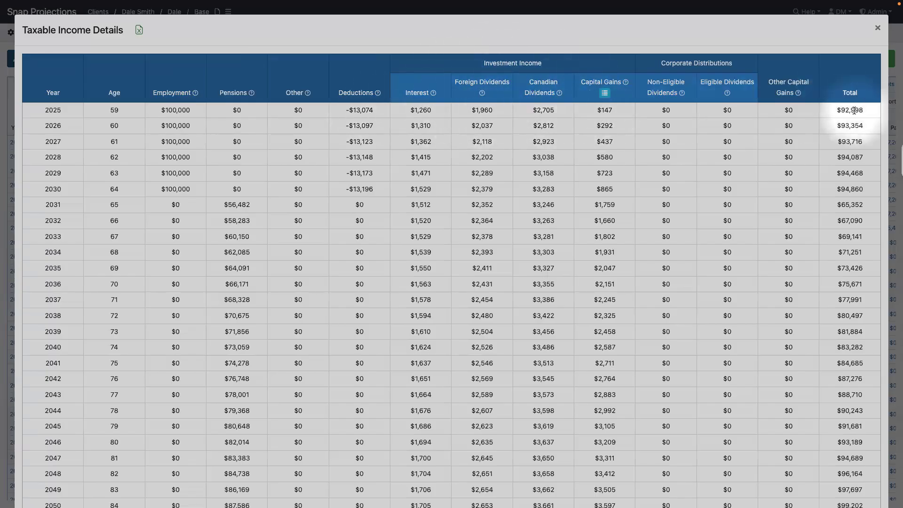
{"action": "left_click", "coordinate": [878, 26]}
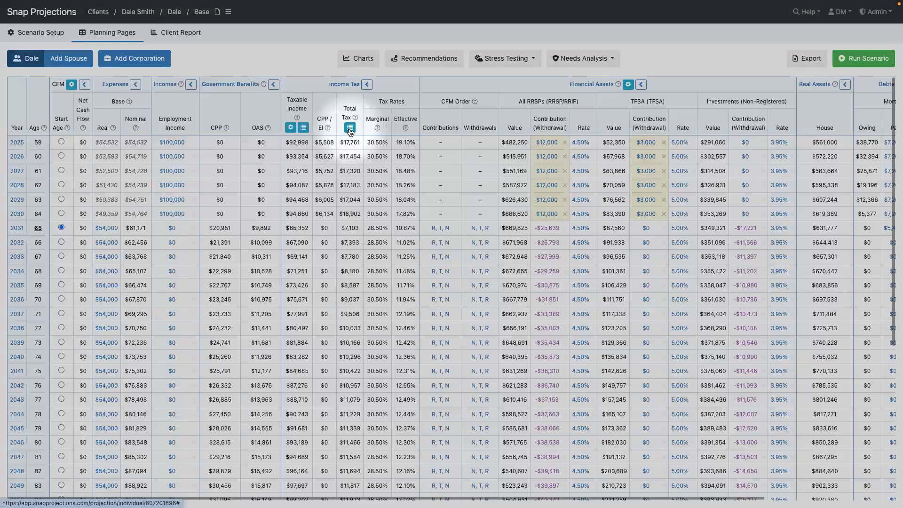
{"action": "left_click", "coordinate": [350, 129]}
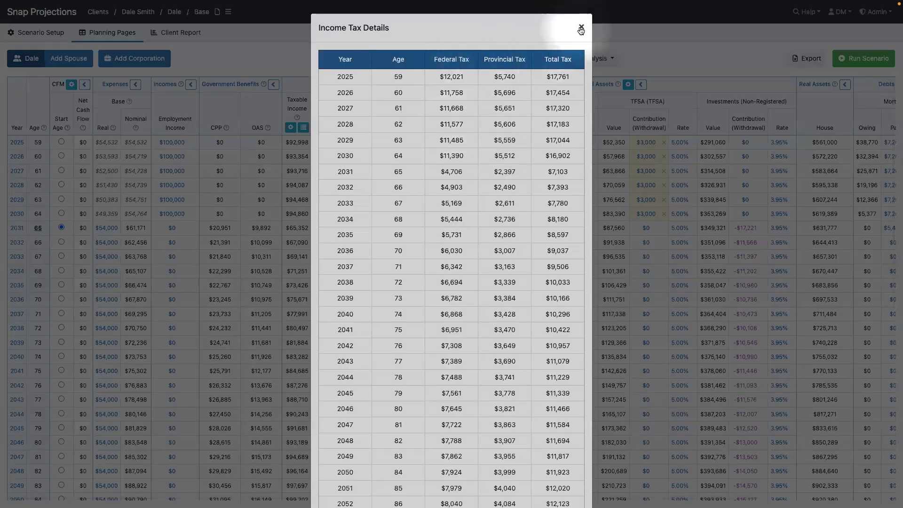
{"action": "left_click", "coordinate": [581, 28]}
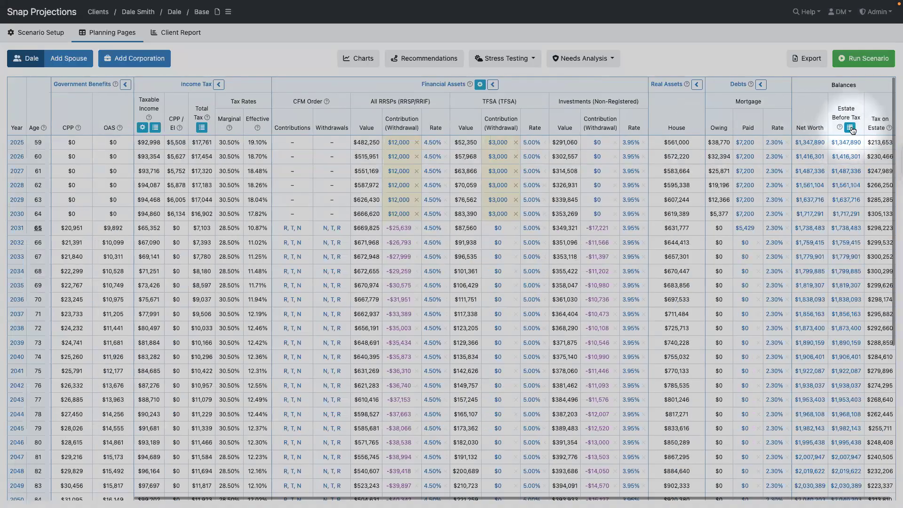
Examine the Estate Before Tax breakdowns for 2066 and 2048, and read the explanations of the planning column headings.
{"action": "left_click", "coordinate": [851, 127]}
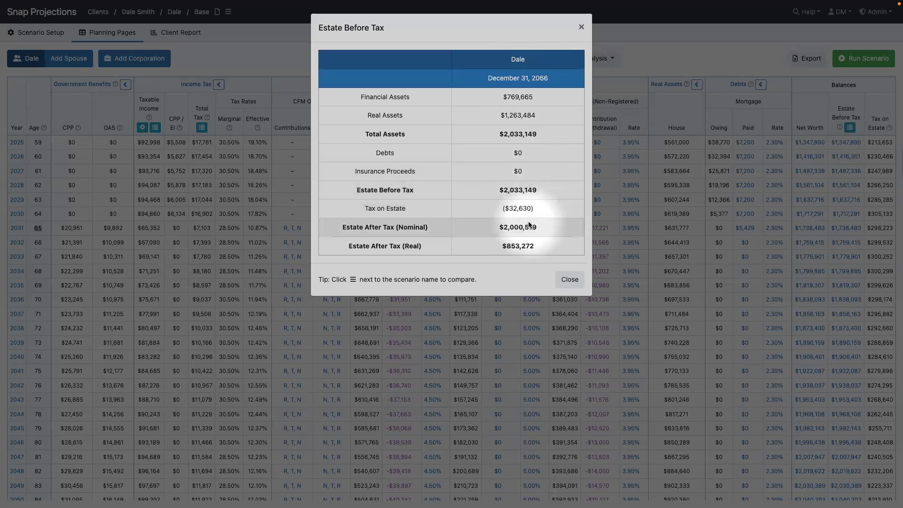
{"action": "left_click", "coordinate": [570, 279]}
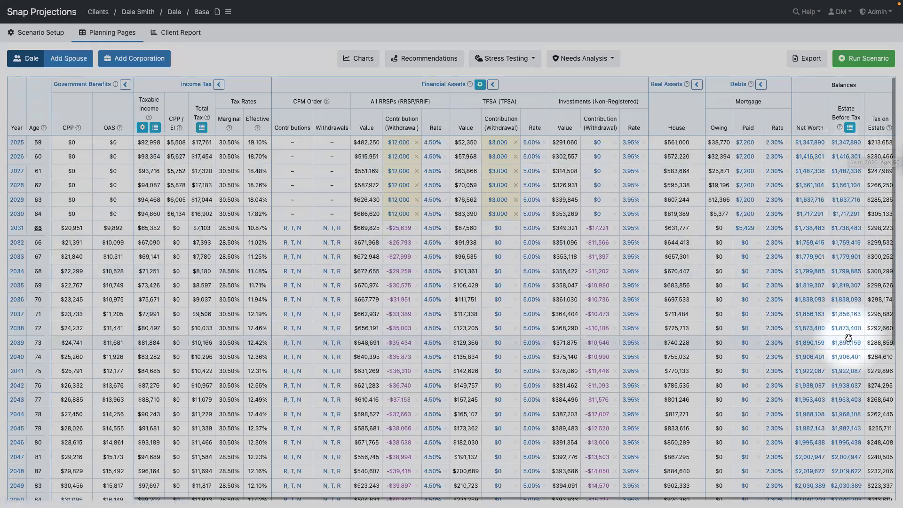
{"action": "left_click", "coordinate": [850, 471]}
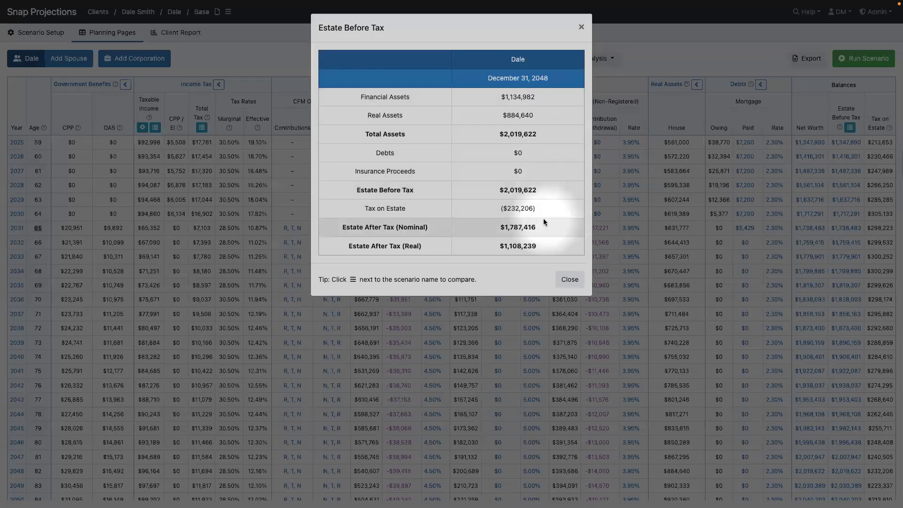
{"action": "left_click", "coordinate": [570, 278]}
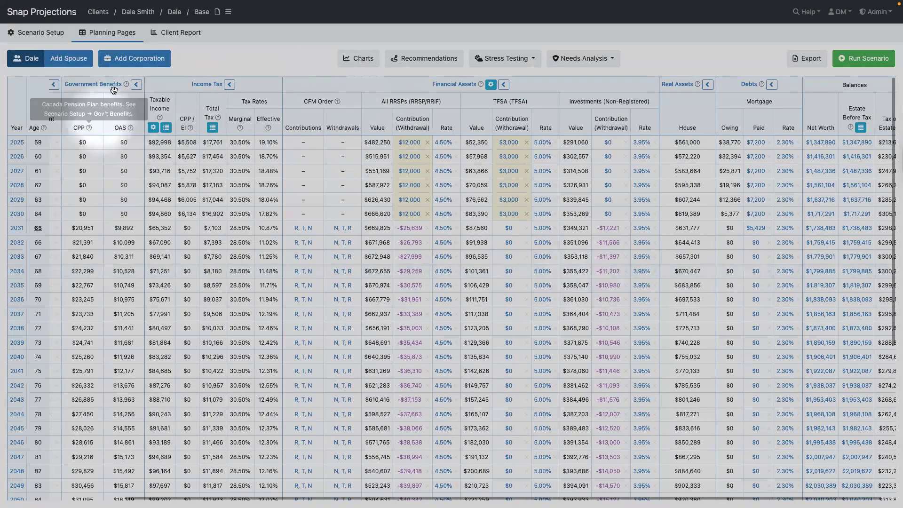
{"action": "mouse_move", "coordinate": [125, 85]}
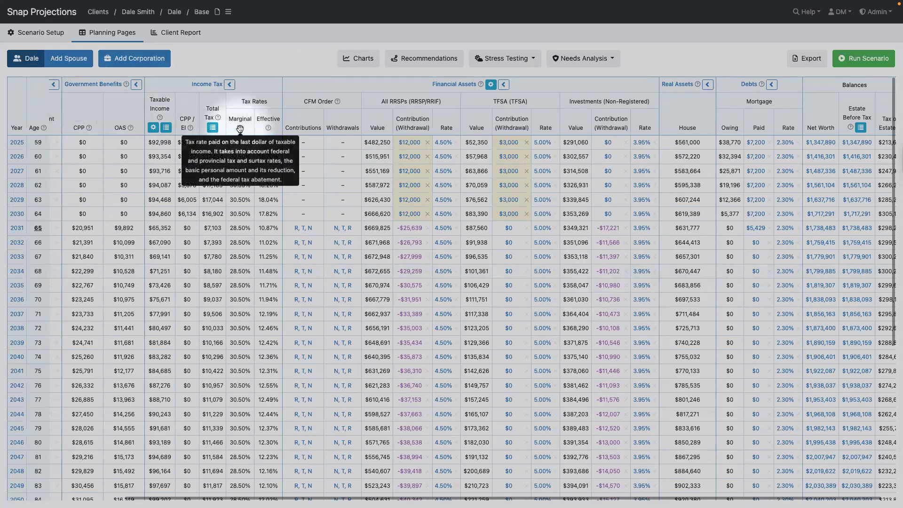
{"action": "mouse_move", "coordinate": [338, 102]}
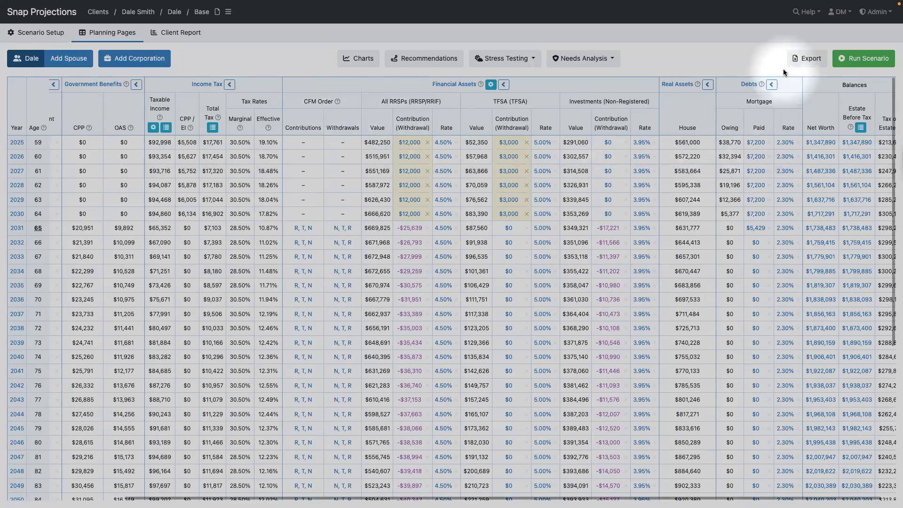
Open the Help Centre, browse its article categories and search field, and view the contact message form before closing it.
{"action": "left_click", "coordinate": [807, 13]}
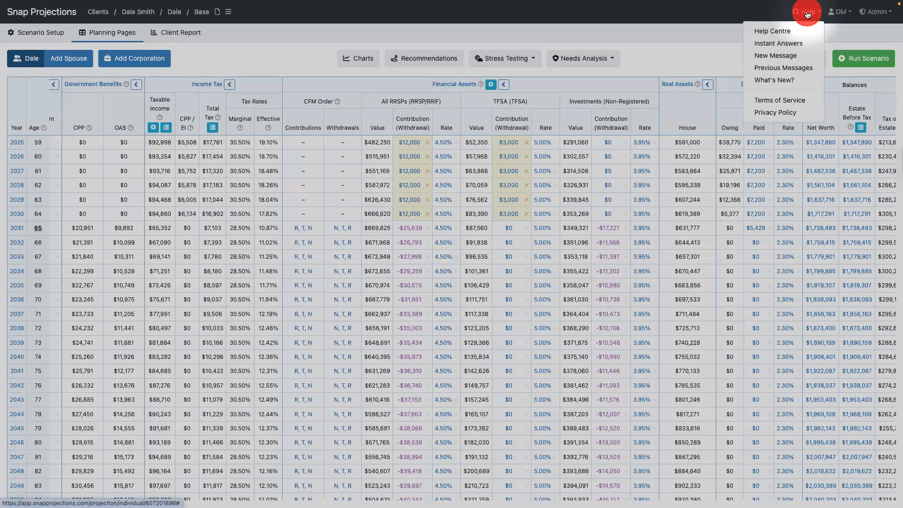
{"action": "left_click", "coordinate": [771, 32]}
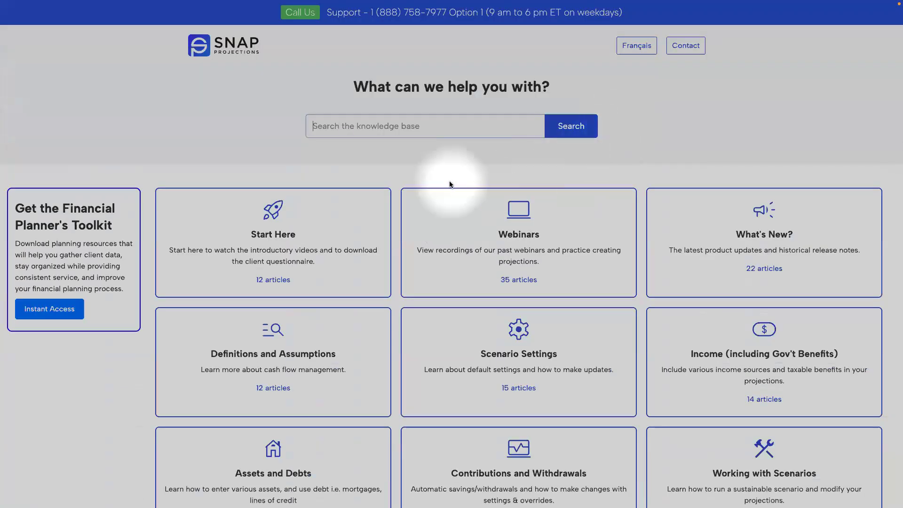
{"action": "scroll", "coordinate": [449, 172], "scroll_direction": "down", "scroll_amount": 5}
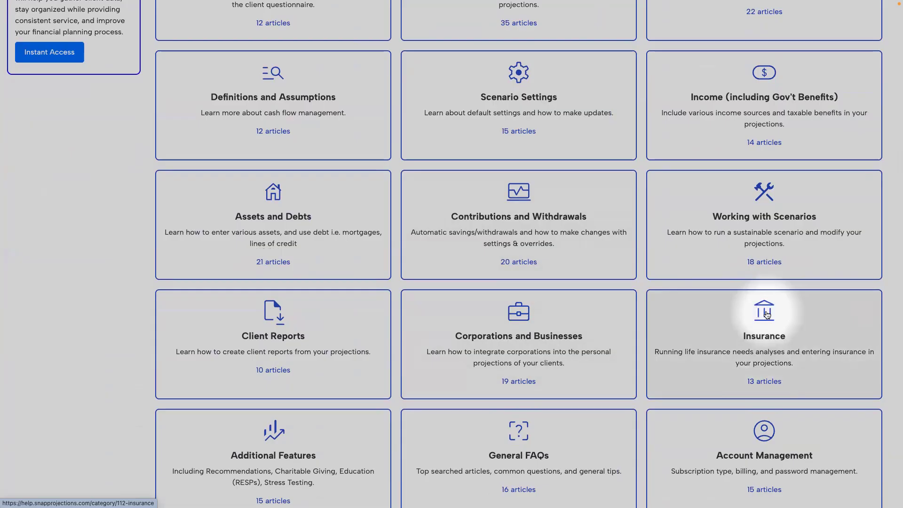
{"action": "scroll", "coordinate": [766, 314], "scroll_direction": "up", "scroll_amount": 5}
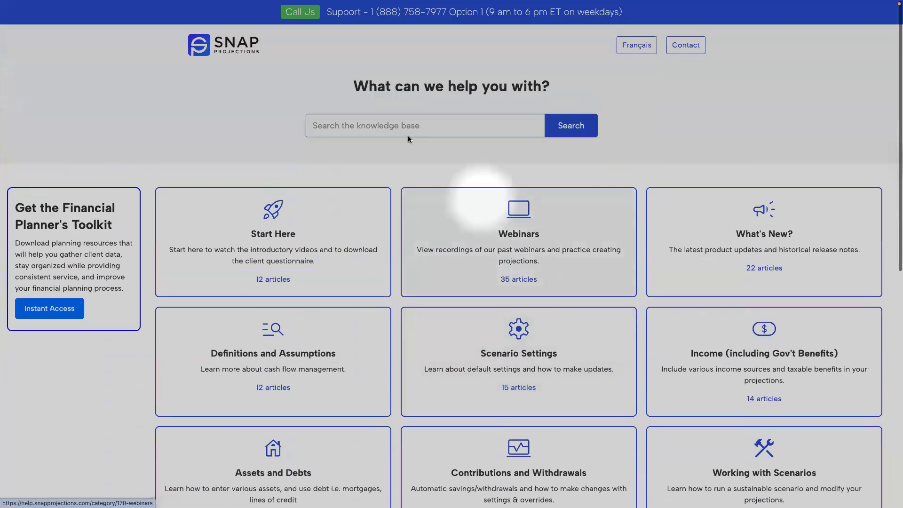
{"action": "left_click", "coordinate": [379, 127]}
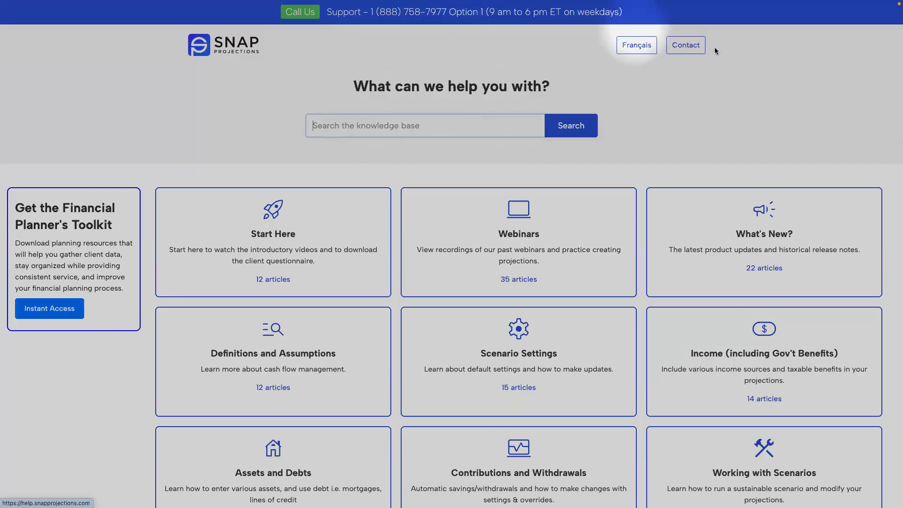
{"action": "left_click", "coordinate": [685, 46]}
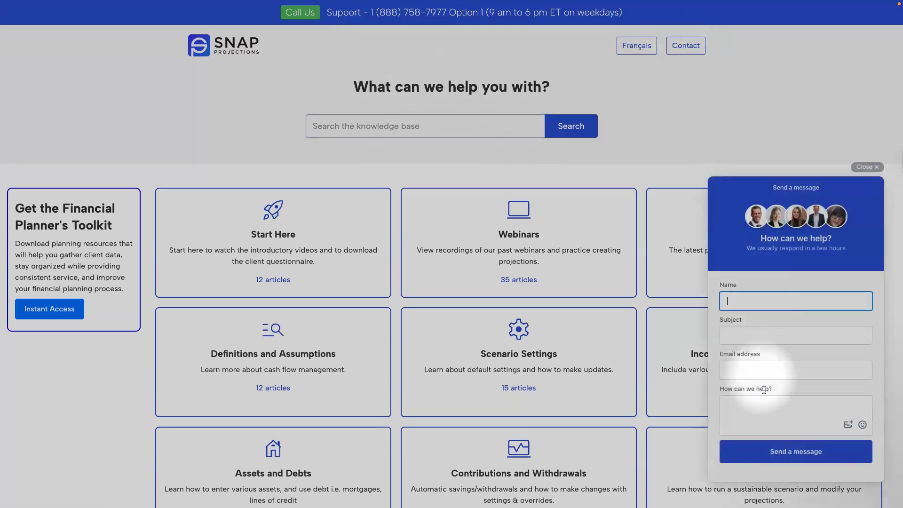
{"action": "left_click", "coordinate": [868, 167]}
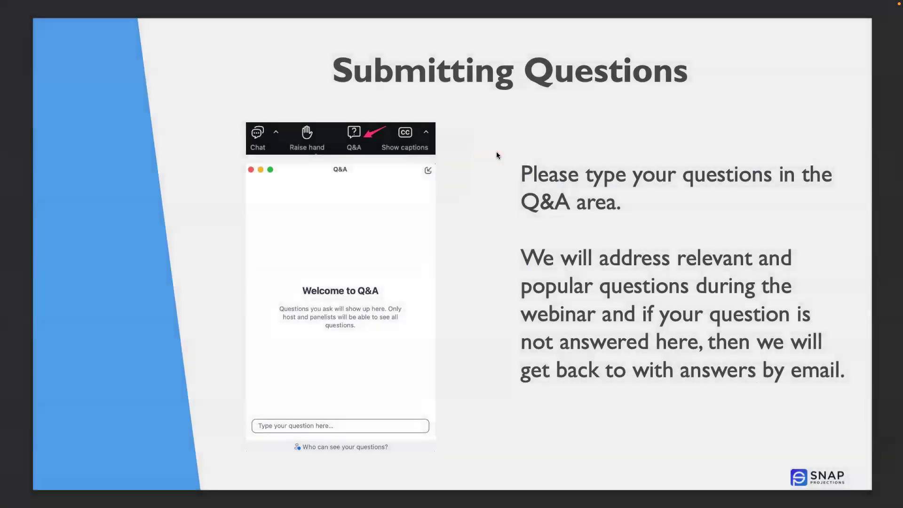
{"action": "key", "text": "Right"}
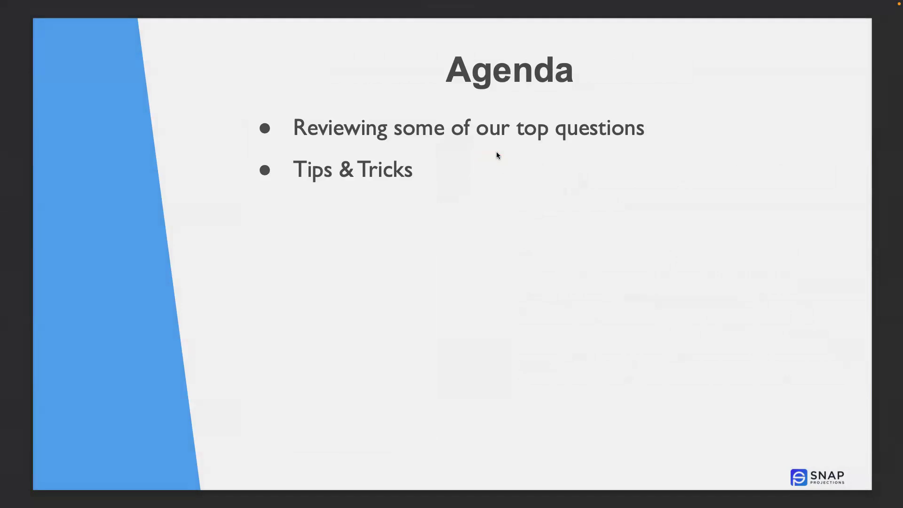
{"action": "key", "text": "Right"}
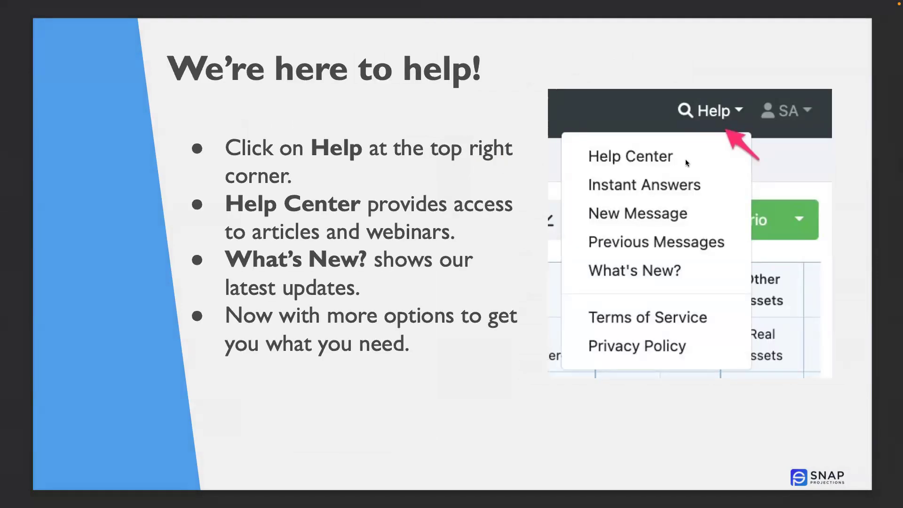
{"action": "key", "text": "Right"}
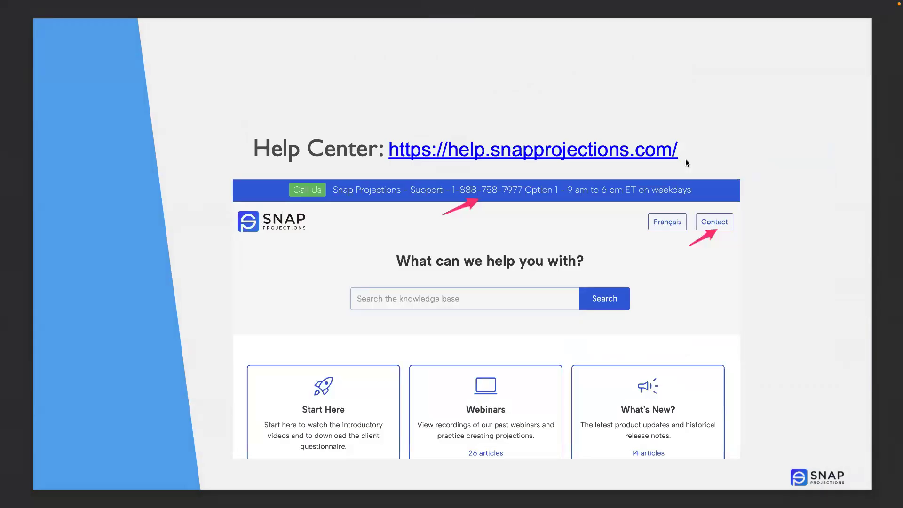